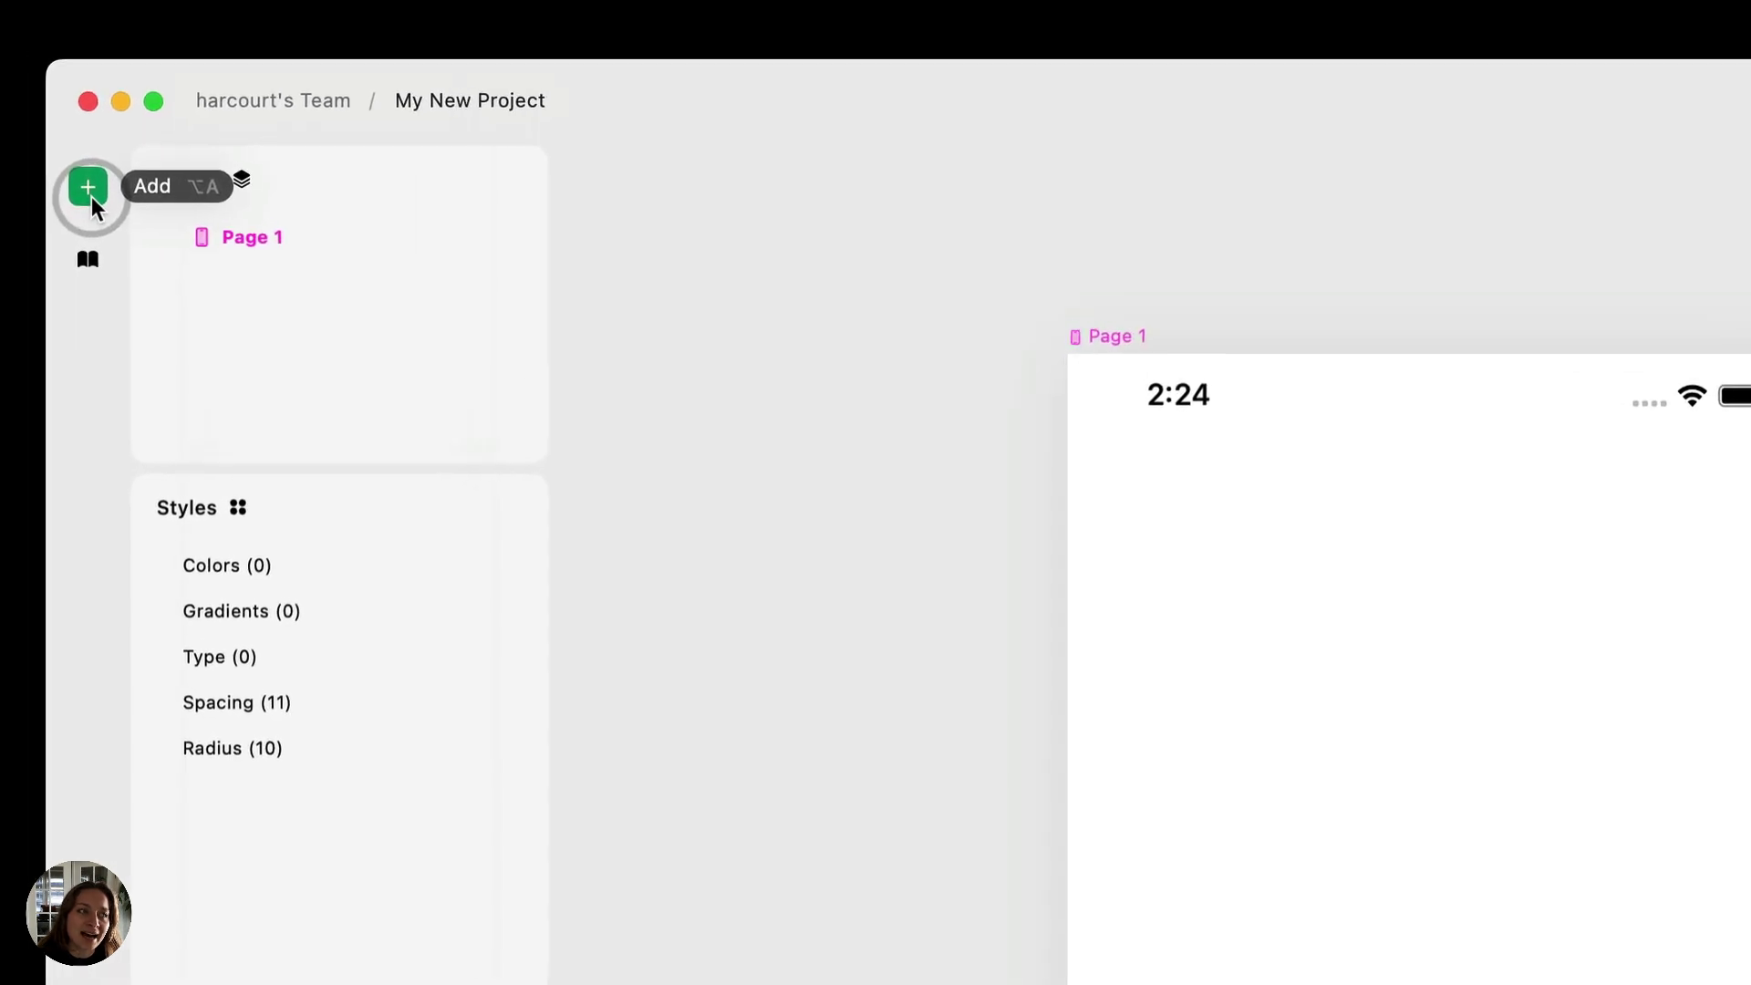
# Place an SF Symbol on the empty canvas beside Page 1 and change it to the gear symbol.
pyautogui.click(38, 81)
pyautogui.moveTo(328, 402); pyautogui.dragTo(712, 430)
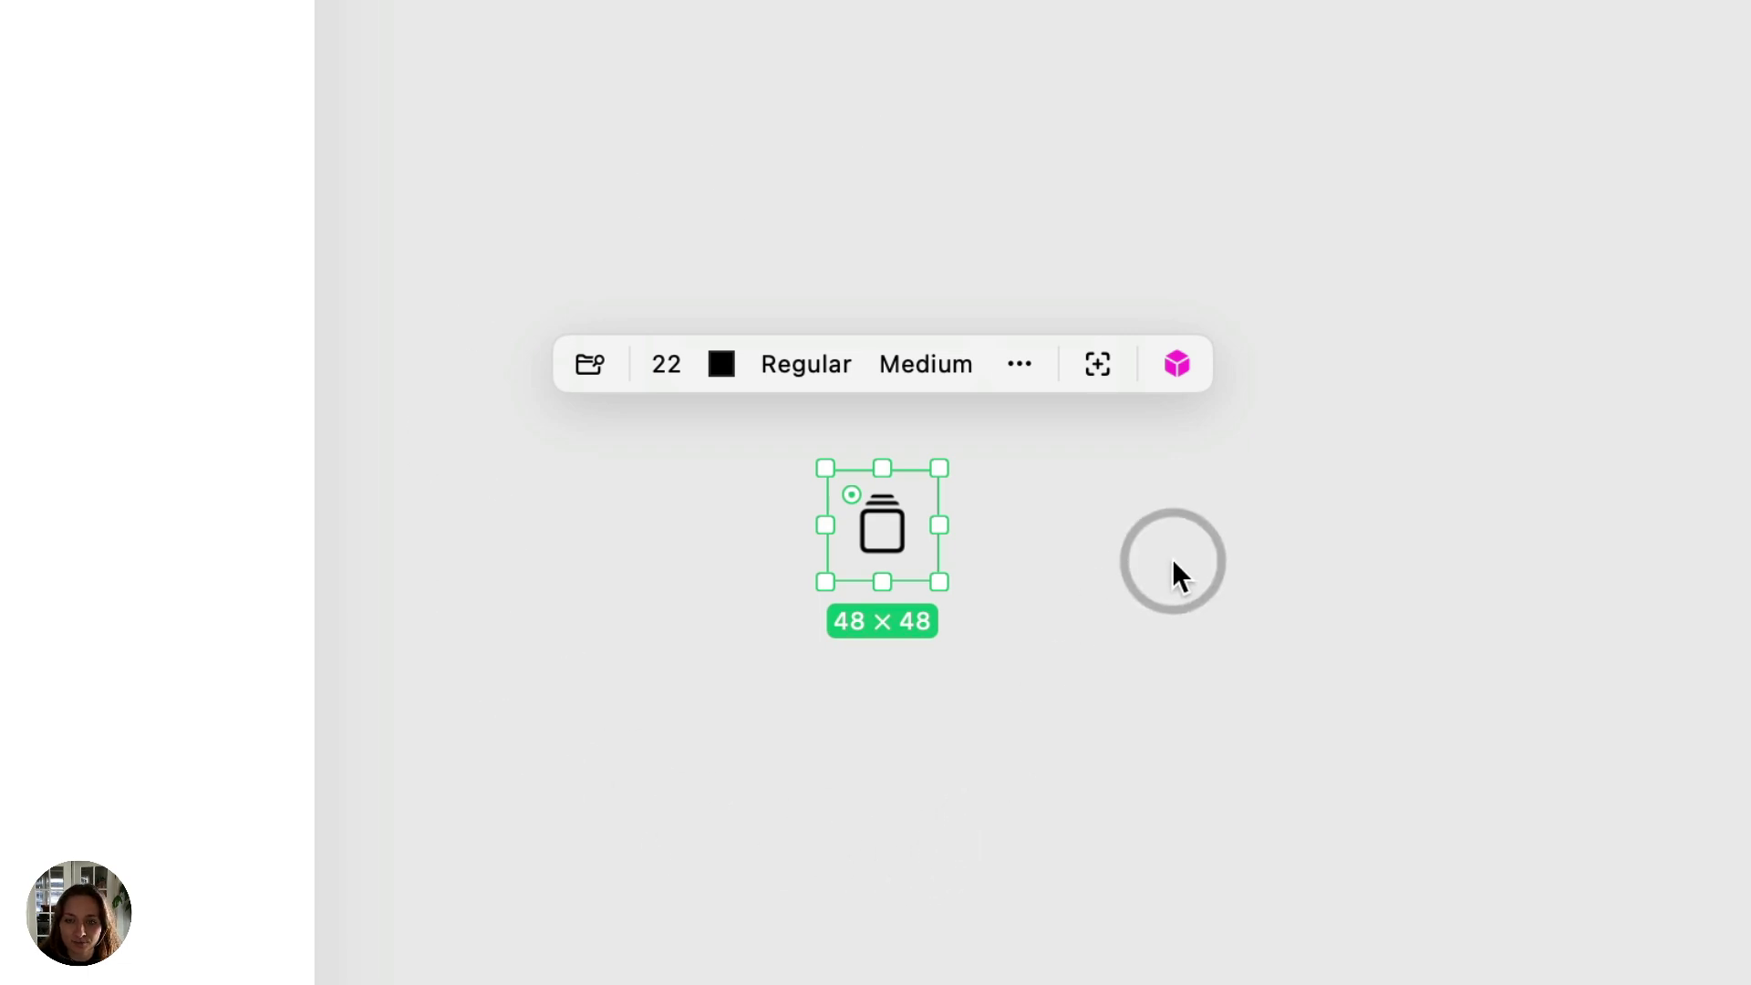
pyautogui.doubleClick(883, 527)
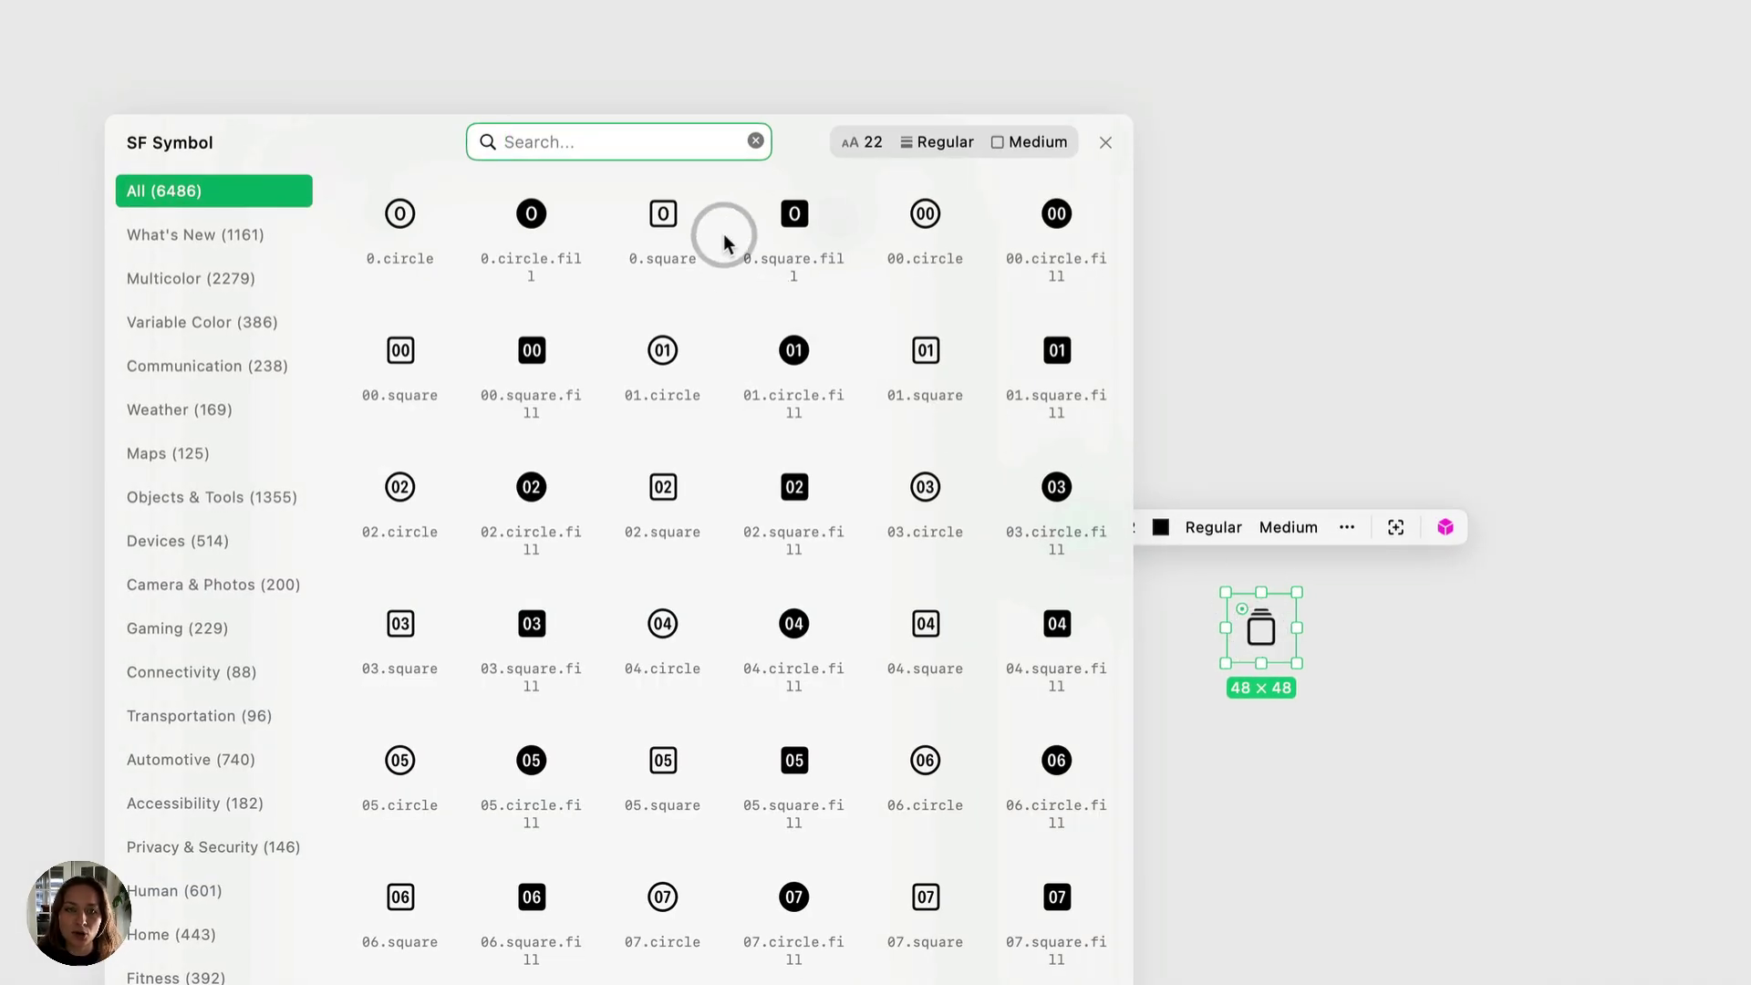
pyautogui.write('gear')
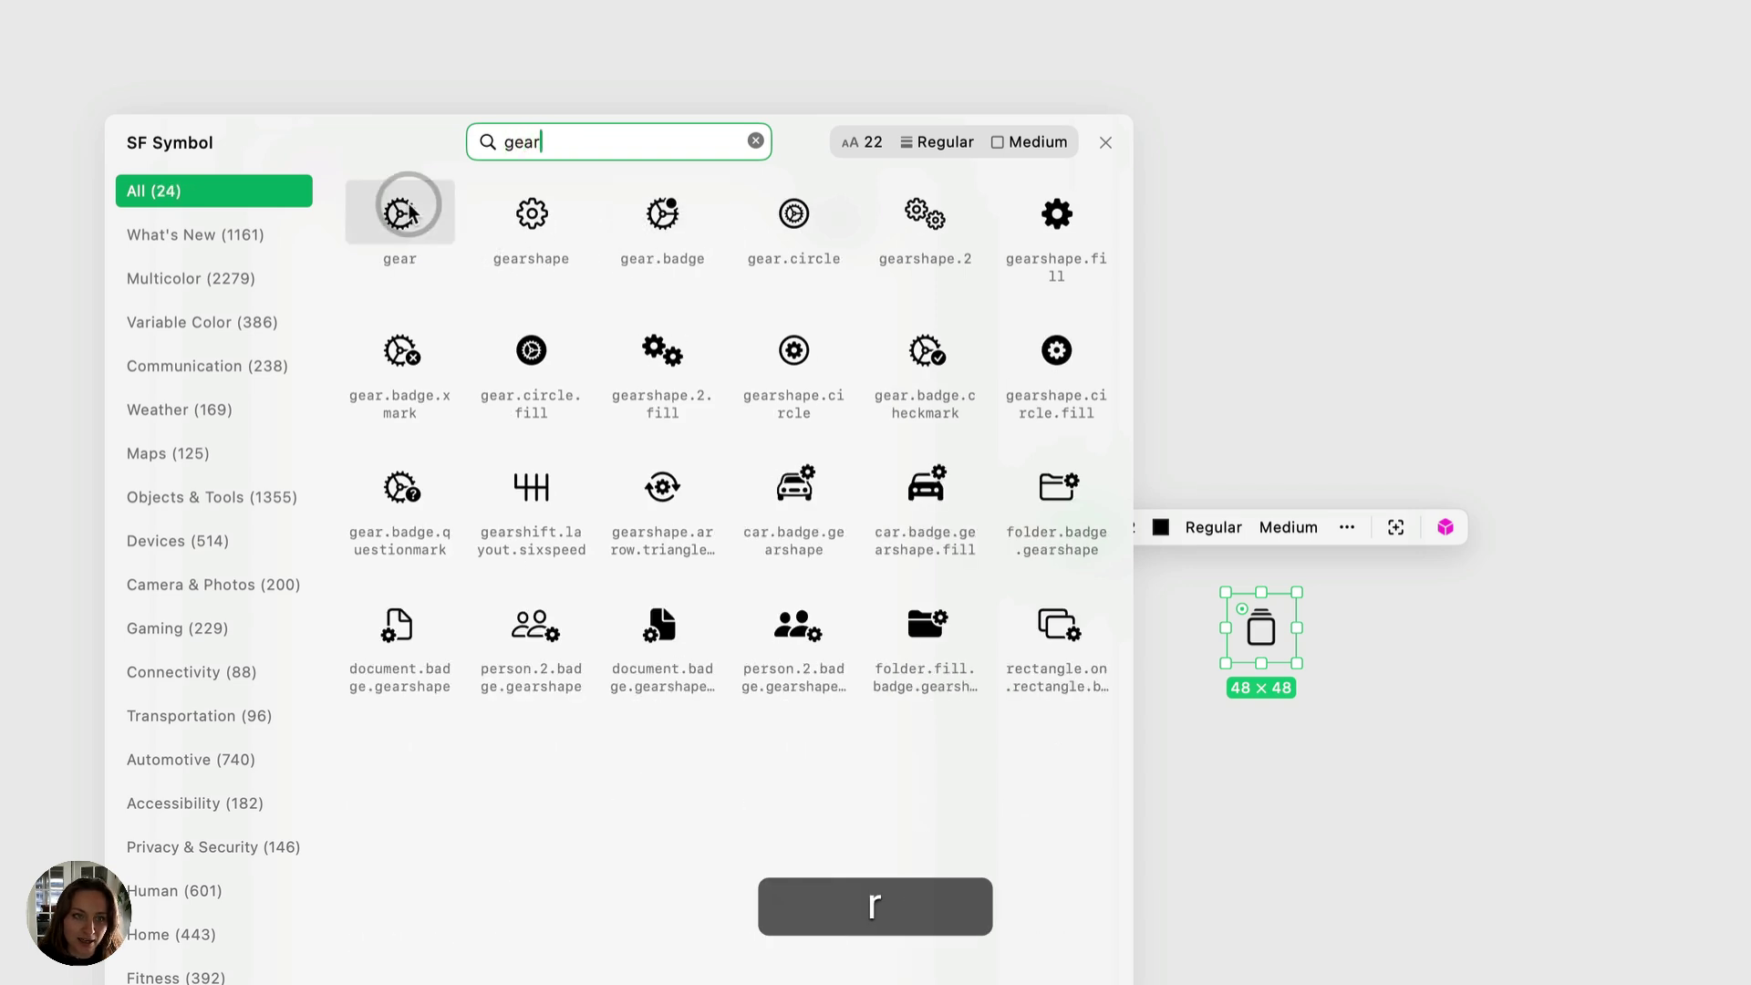
pyautogui.click(1105, 141)
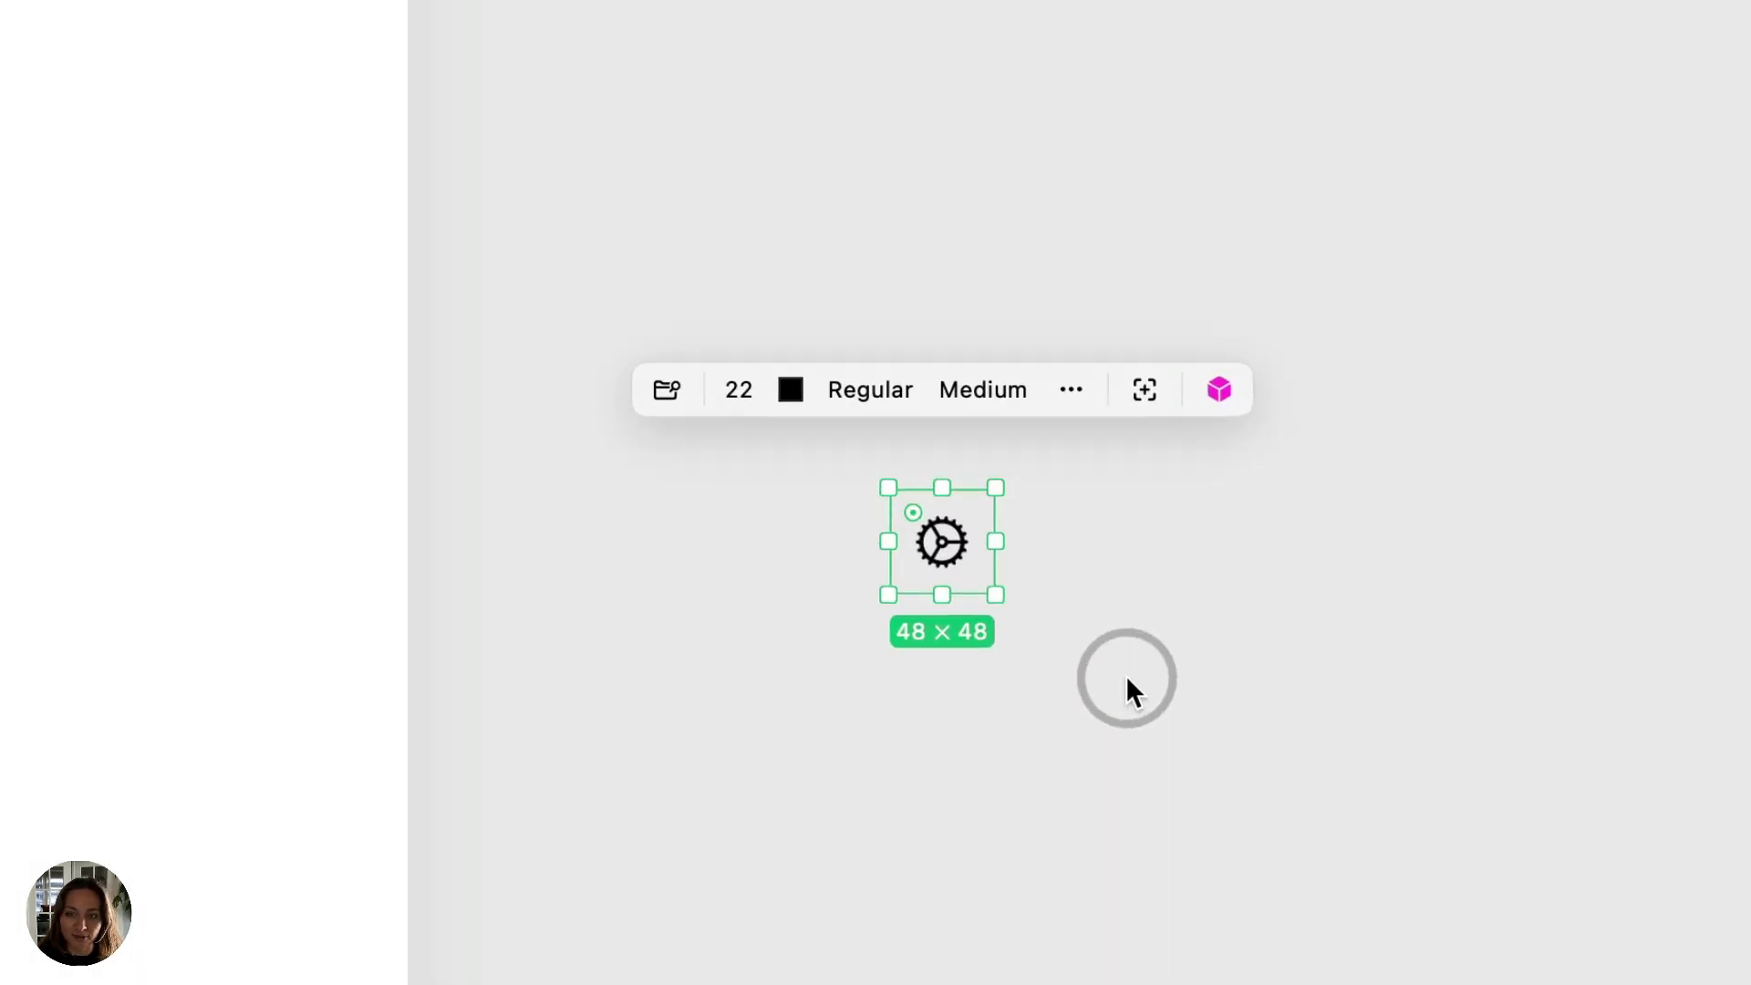
# Set the gear symbol's size to 18, its scale to Small and its color to .white.
pyautogui.moveTo(672, 361); pyautogui.dragTo(679, 616)
pyautogui.moveTo(926, 364); pyautogui.dragTo(911, 238)
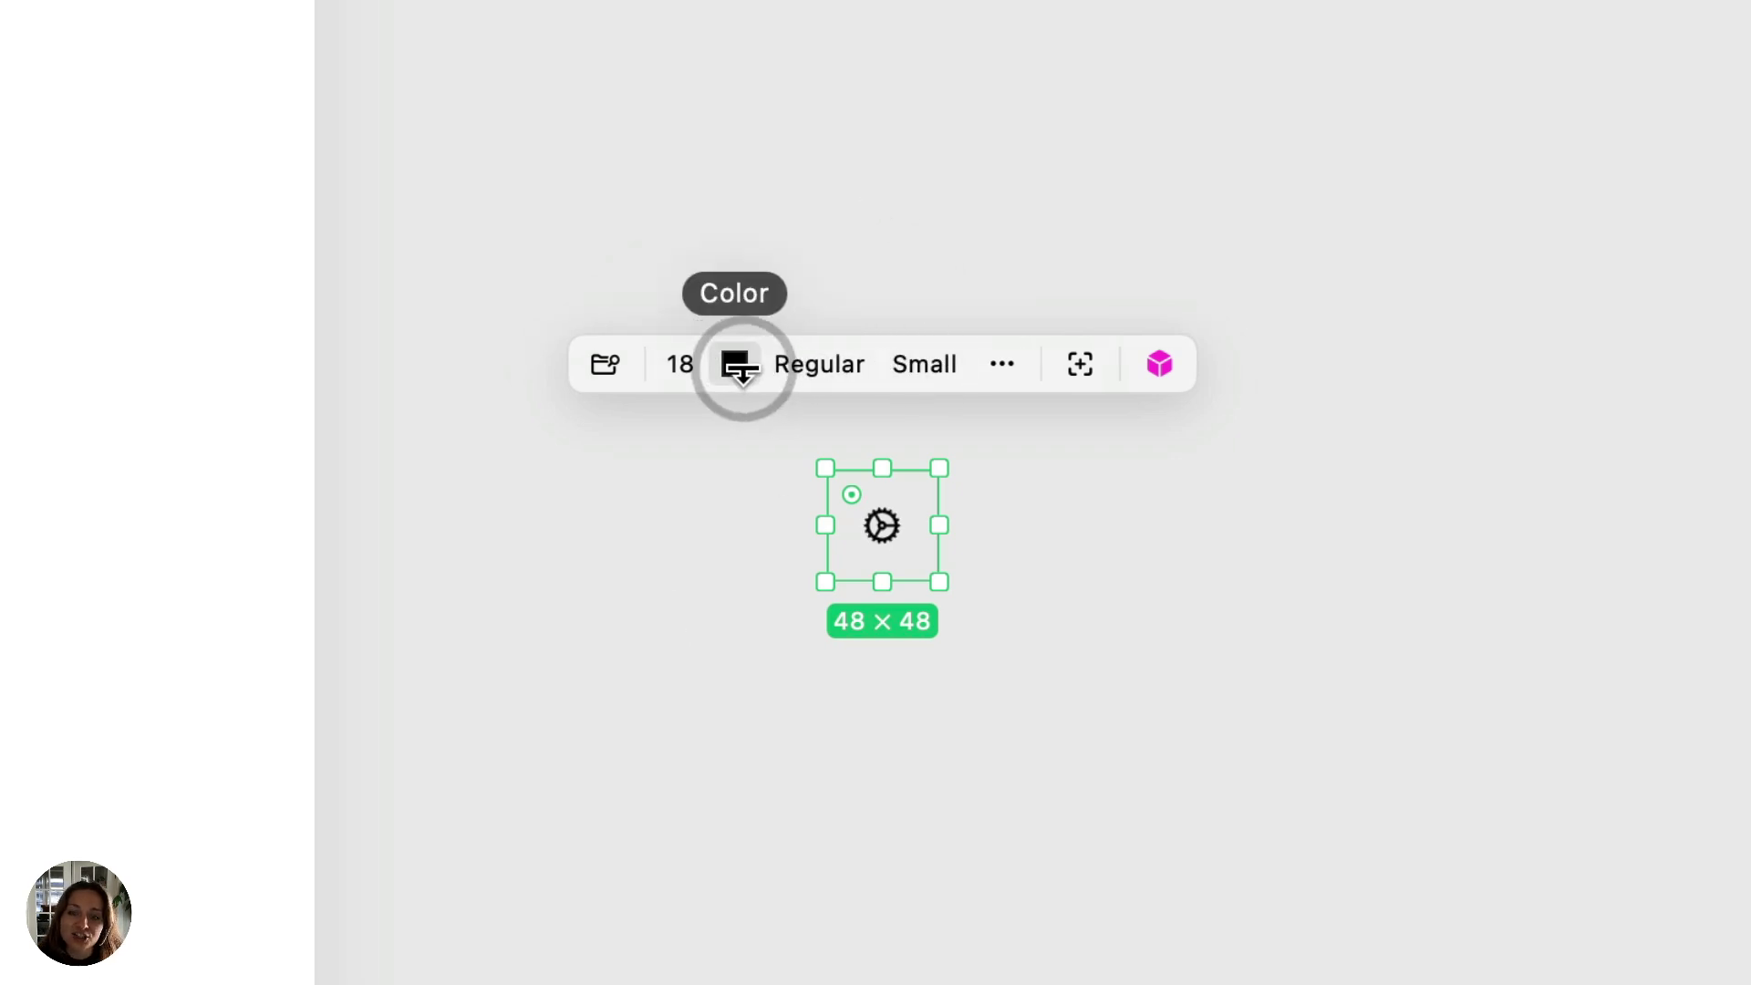
pyautogui.click(740, 365)
pyautogui.click(921, 558)
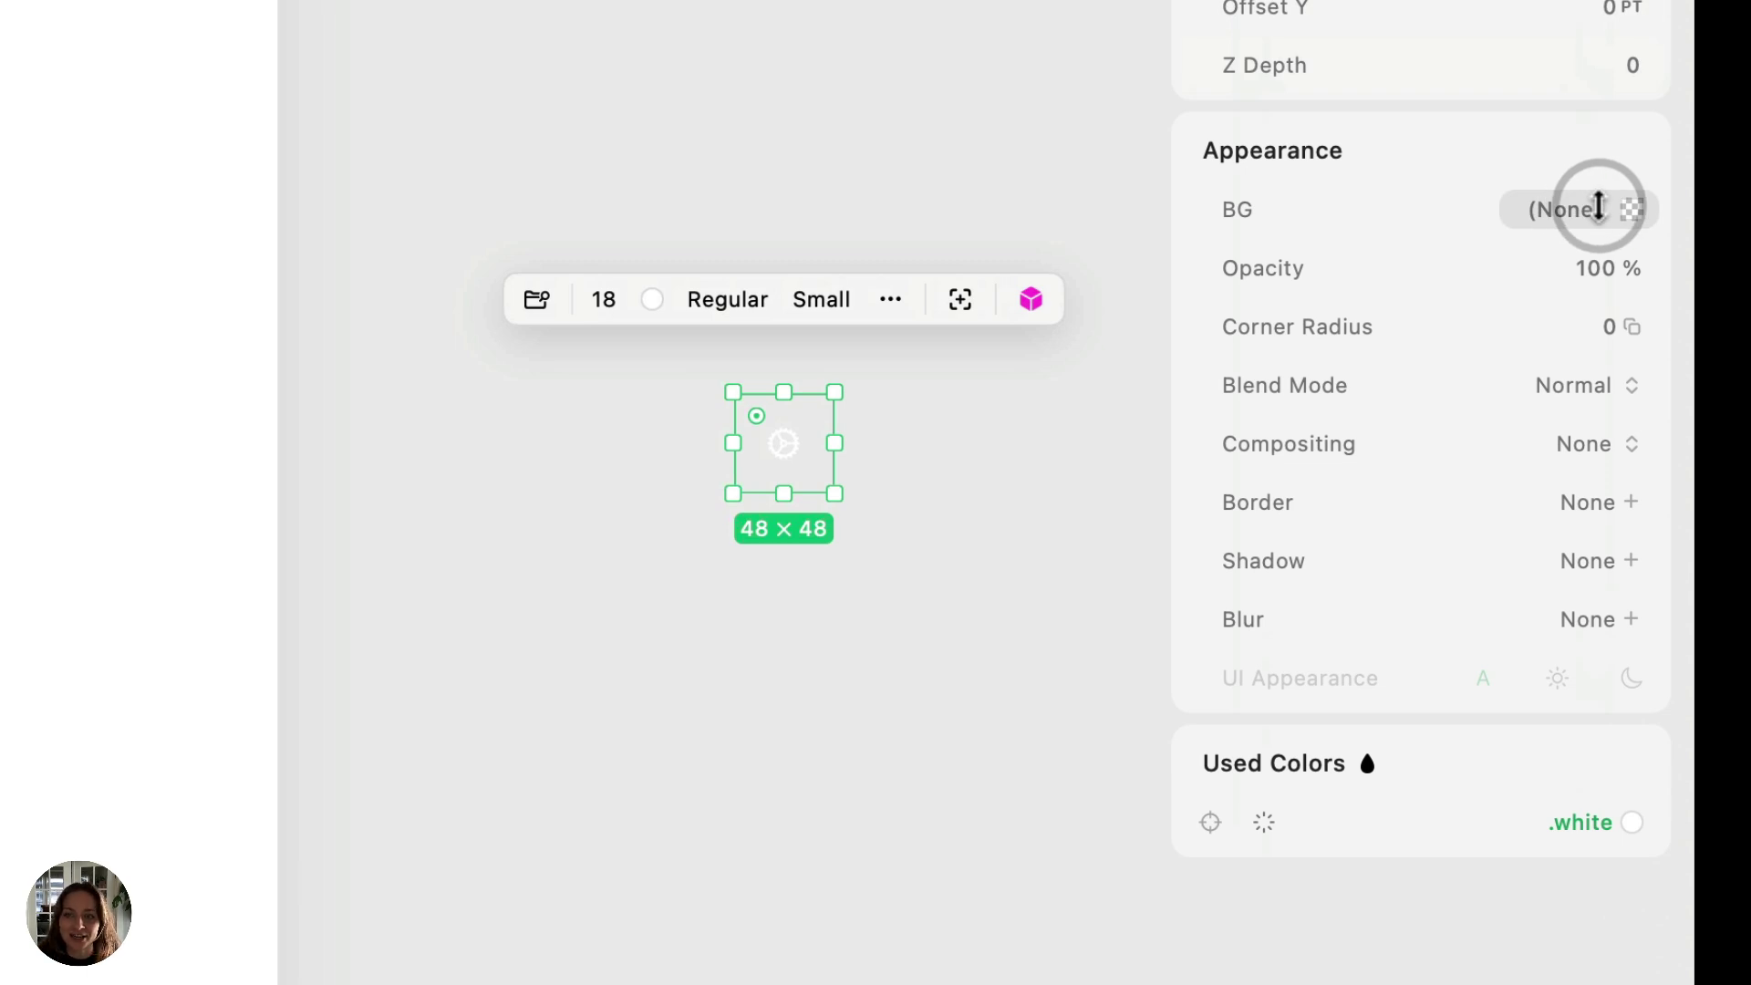
# Give the gear symbol a .gray background with a corner radius of 4.
pyautogui.click(1598, 207)
pyautogui.scroll(-5, 1614, 821)
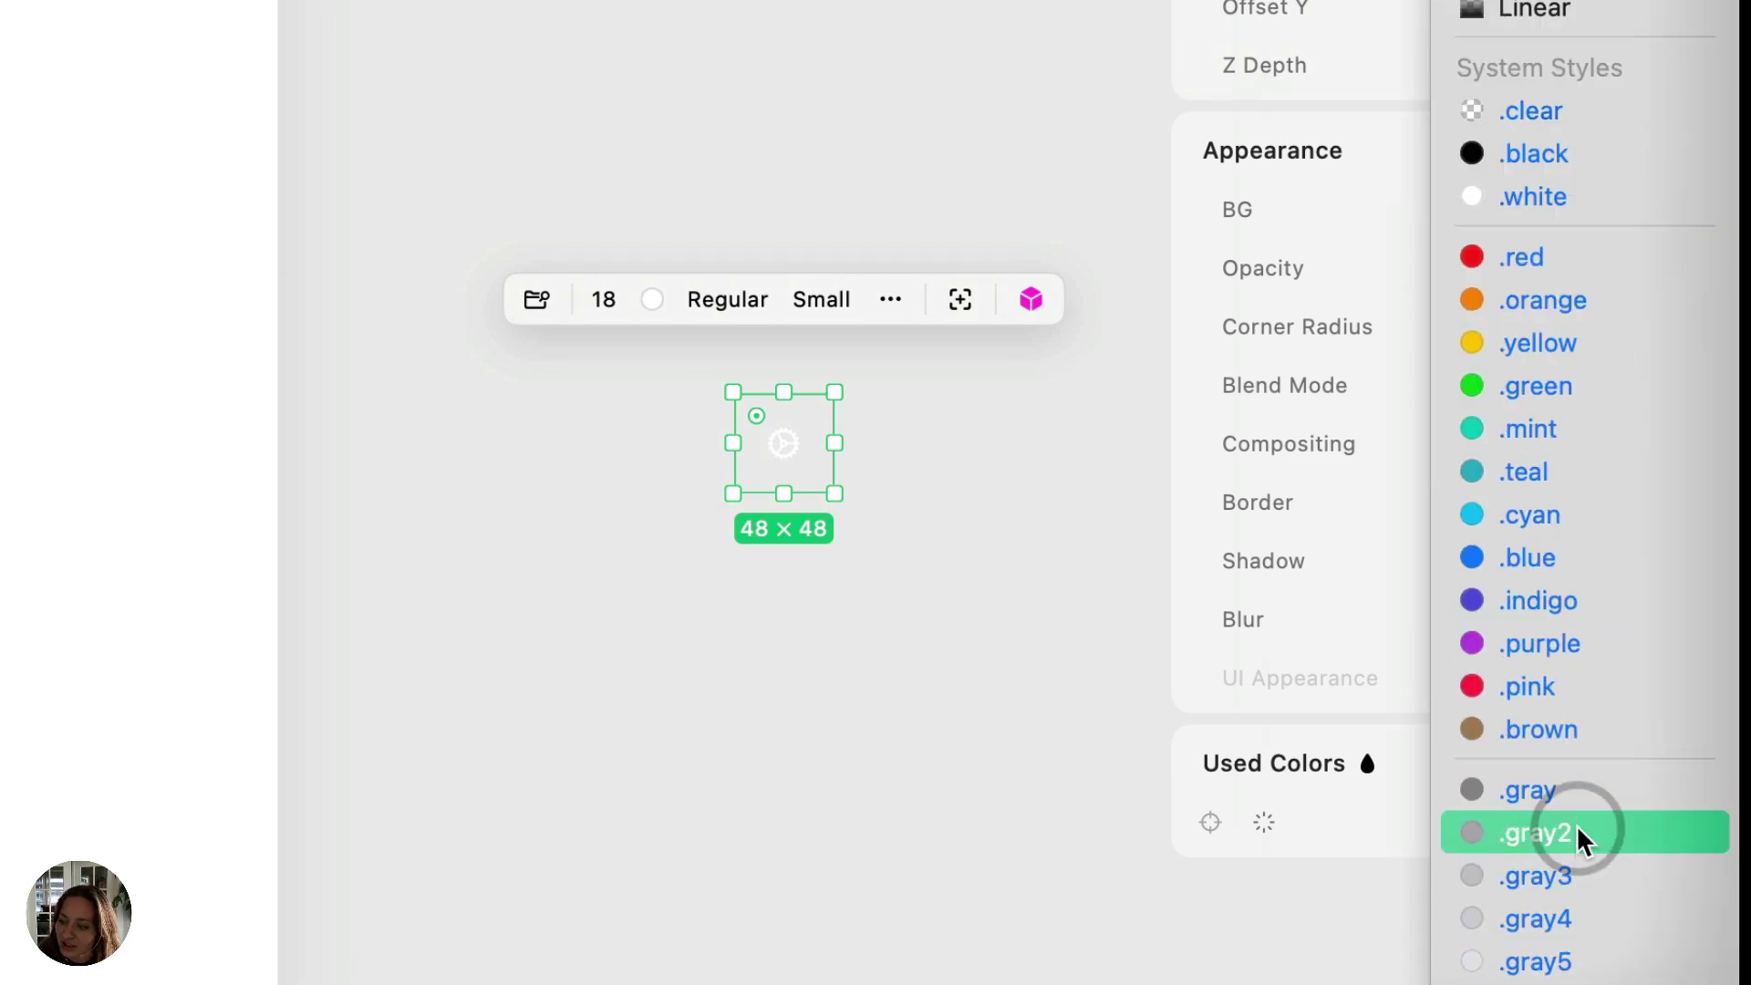
pyautogui.click(1570, 800)
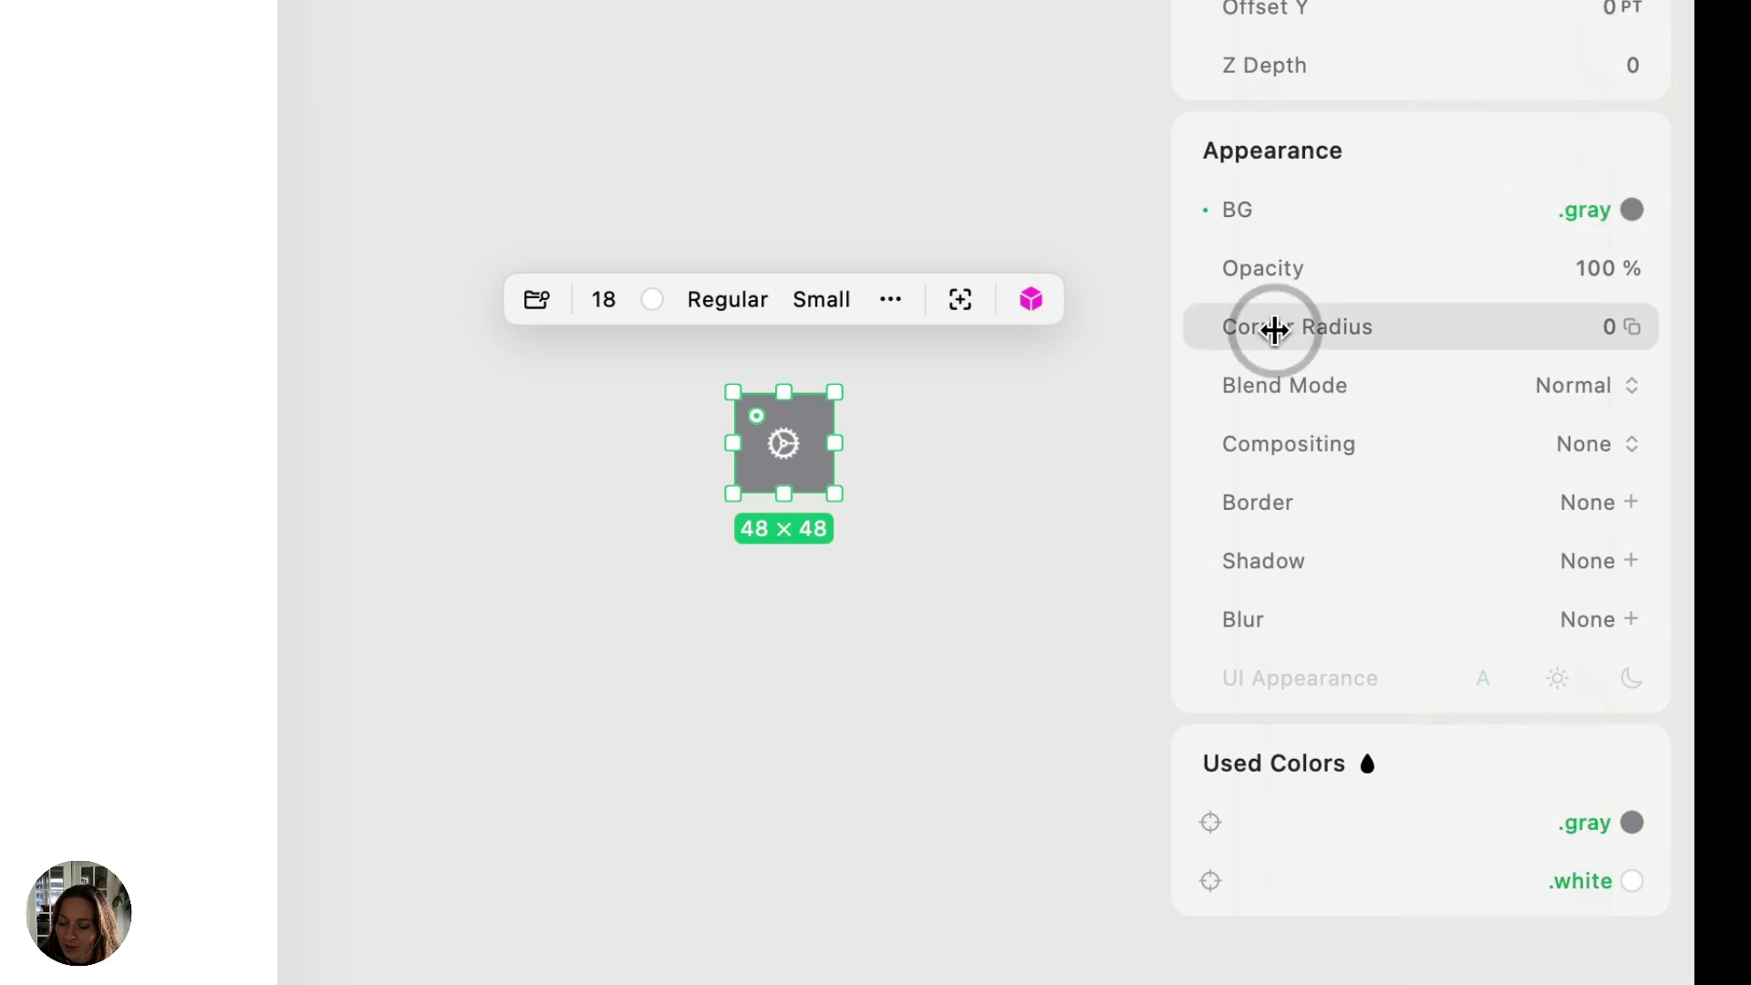
pyautogui.moveTo(1275, 330); pyautogui.dragTo(1340, 301)
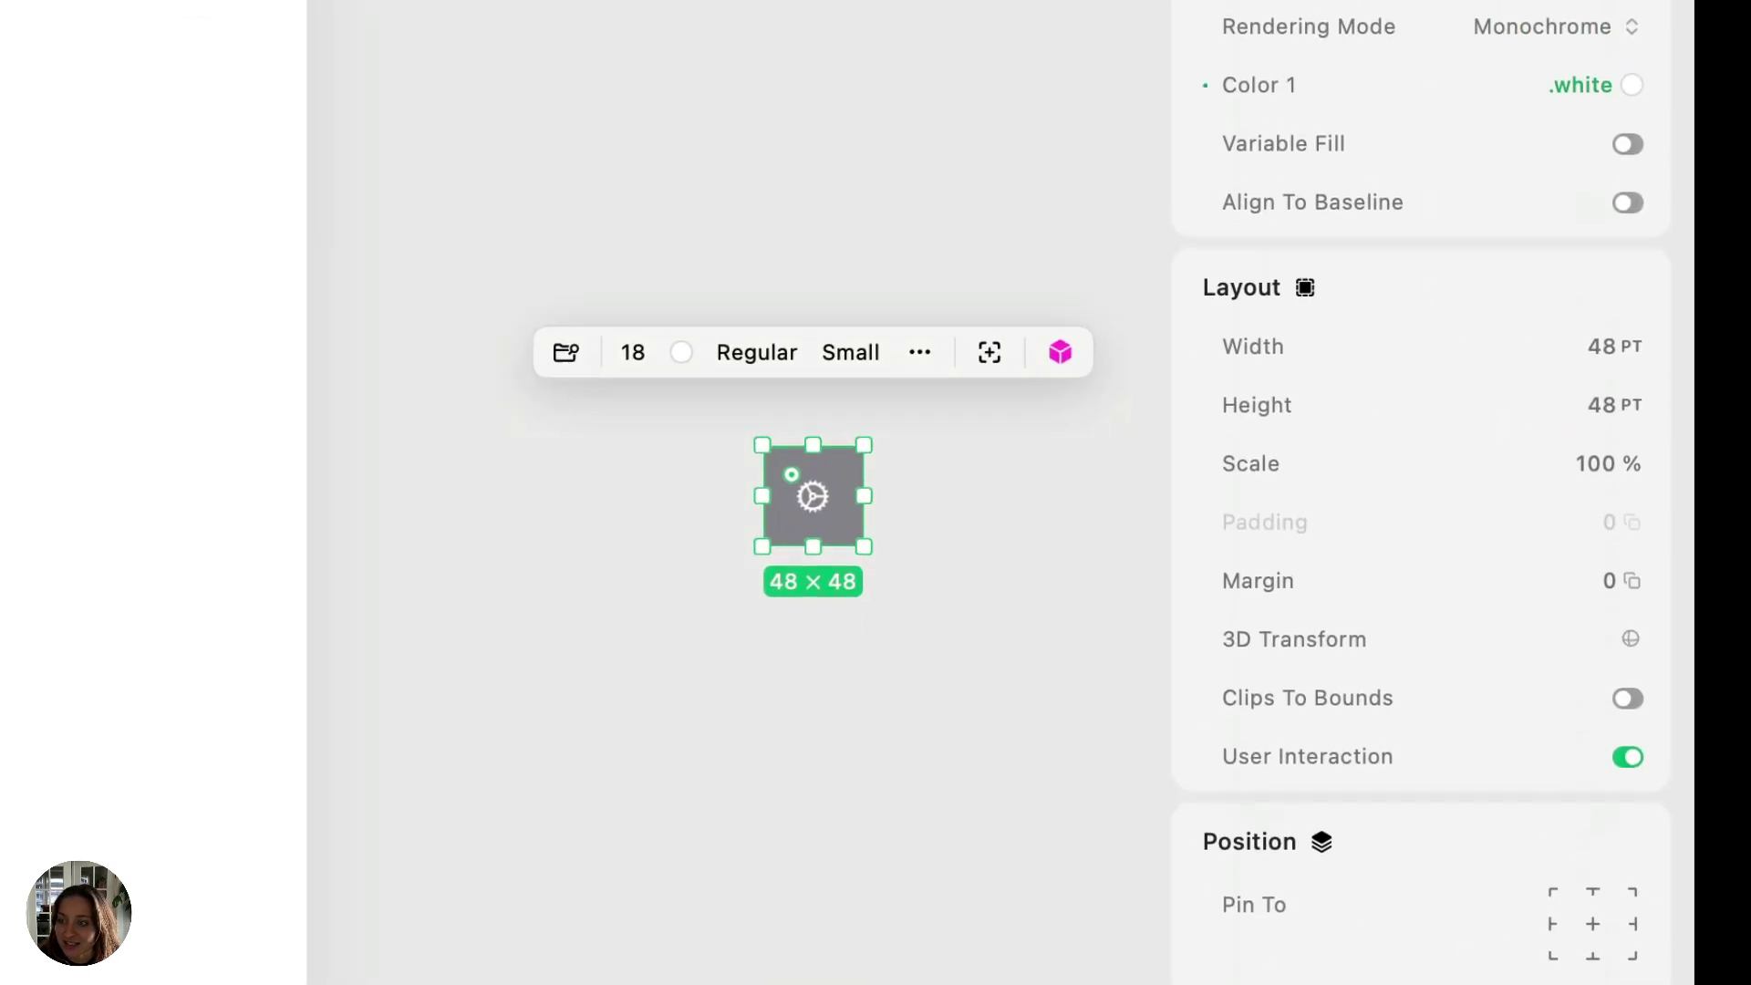
# Set the gear symbol's width and height to 24 pt each.
pyautogui.click(1568, 349)
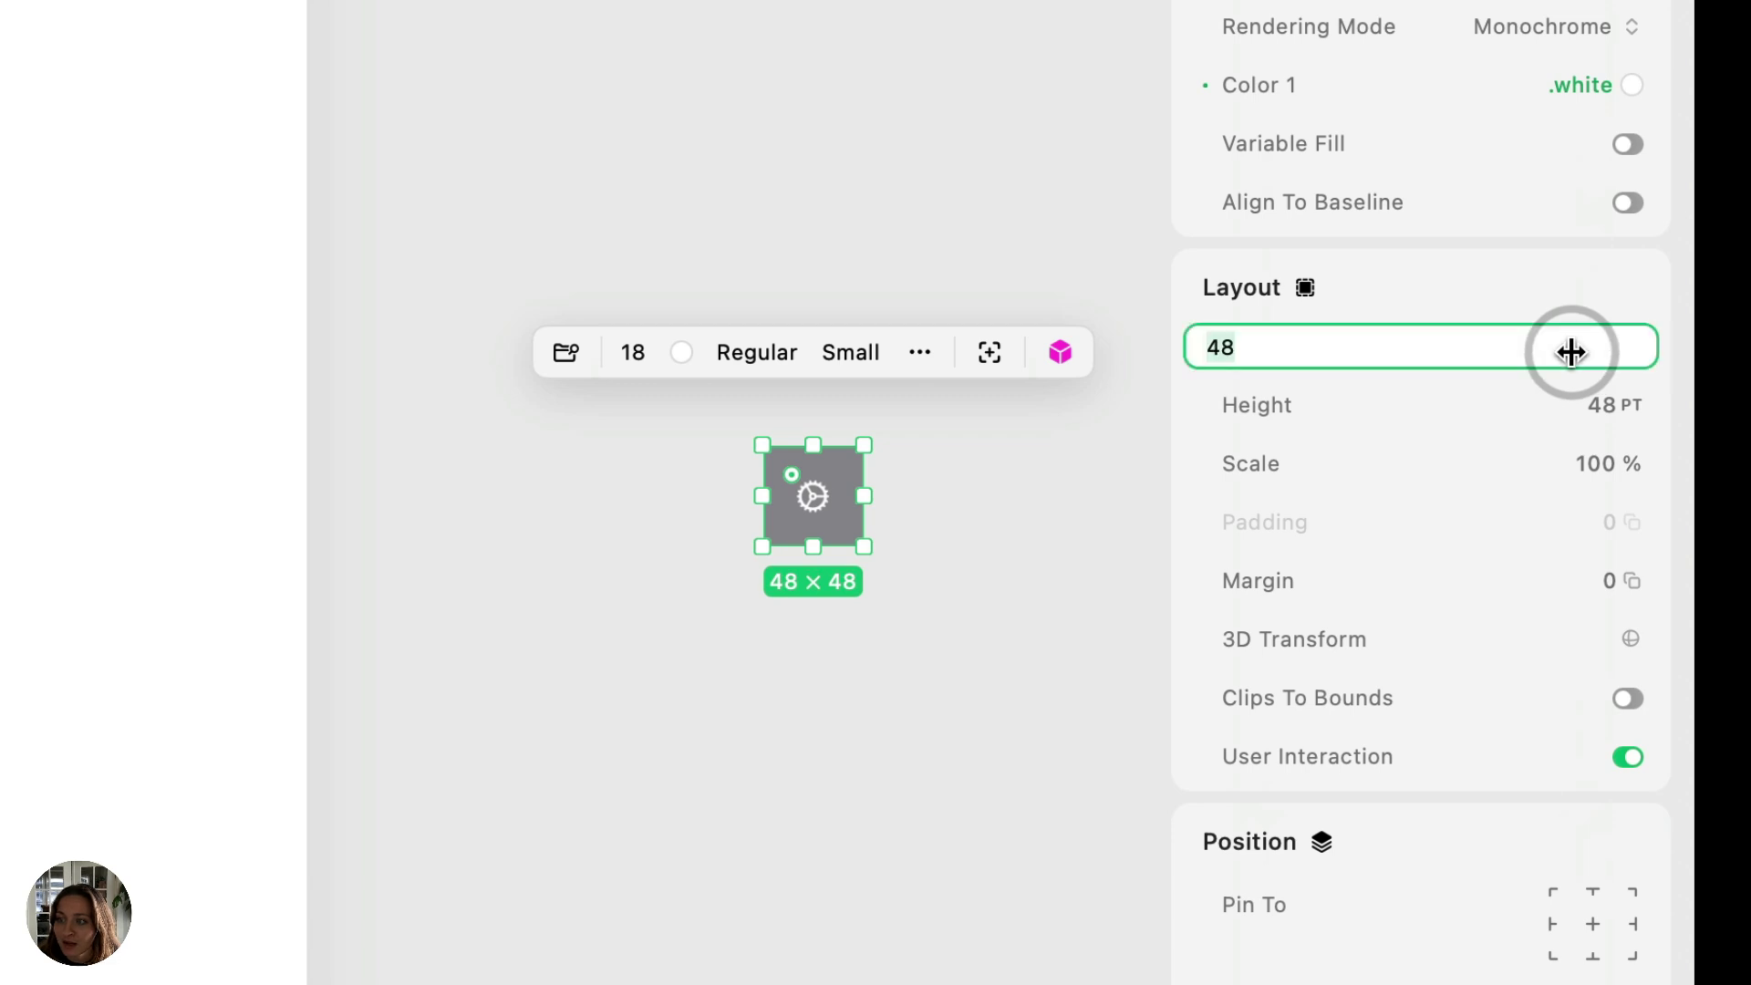
pyautogui.write('24')
pyautogui.press('Return')
pyautogui.click(1523, 412)
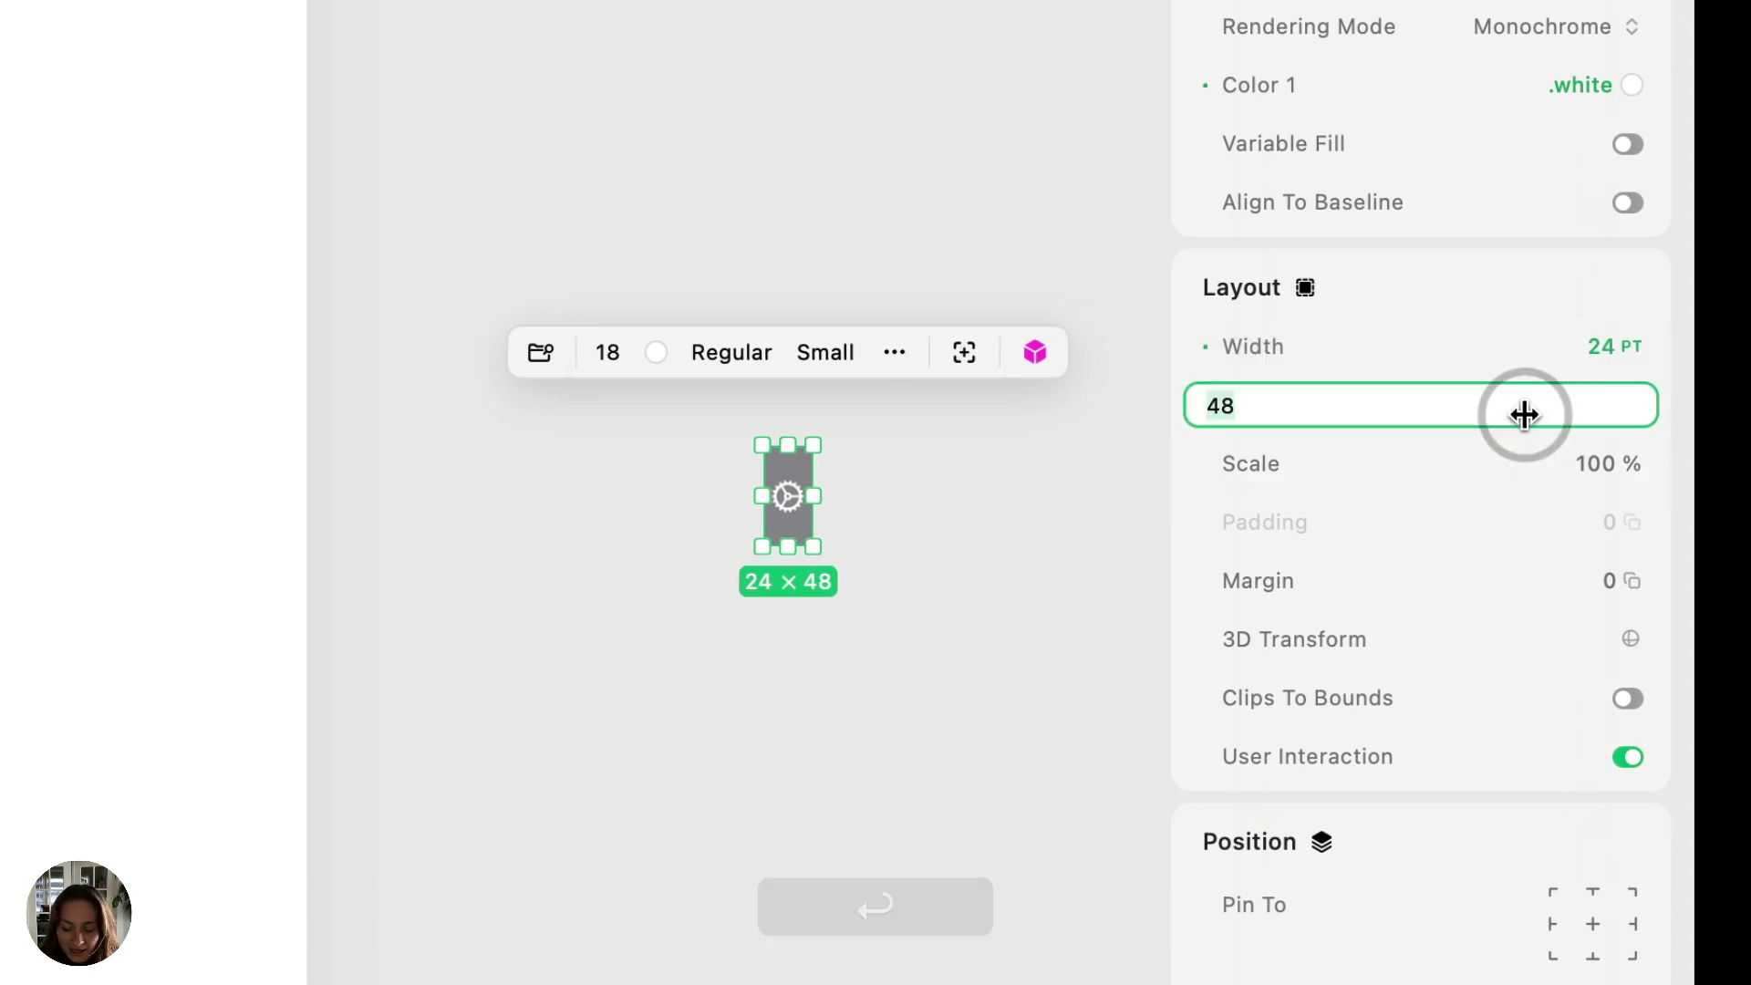
pyautogui.write('24')
pyautogui.press('Return')
pyautogui.scroll(3, 989, 543)
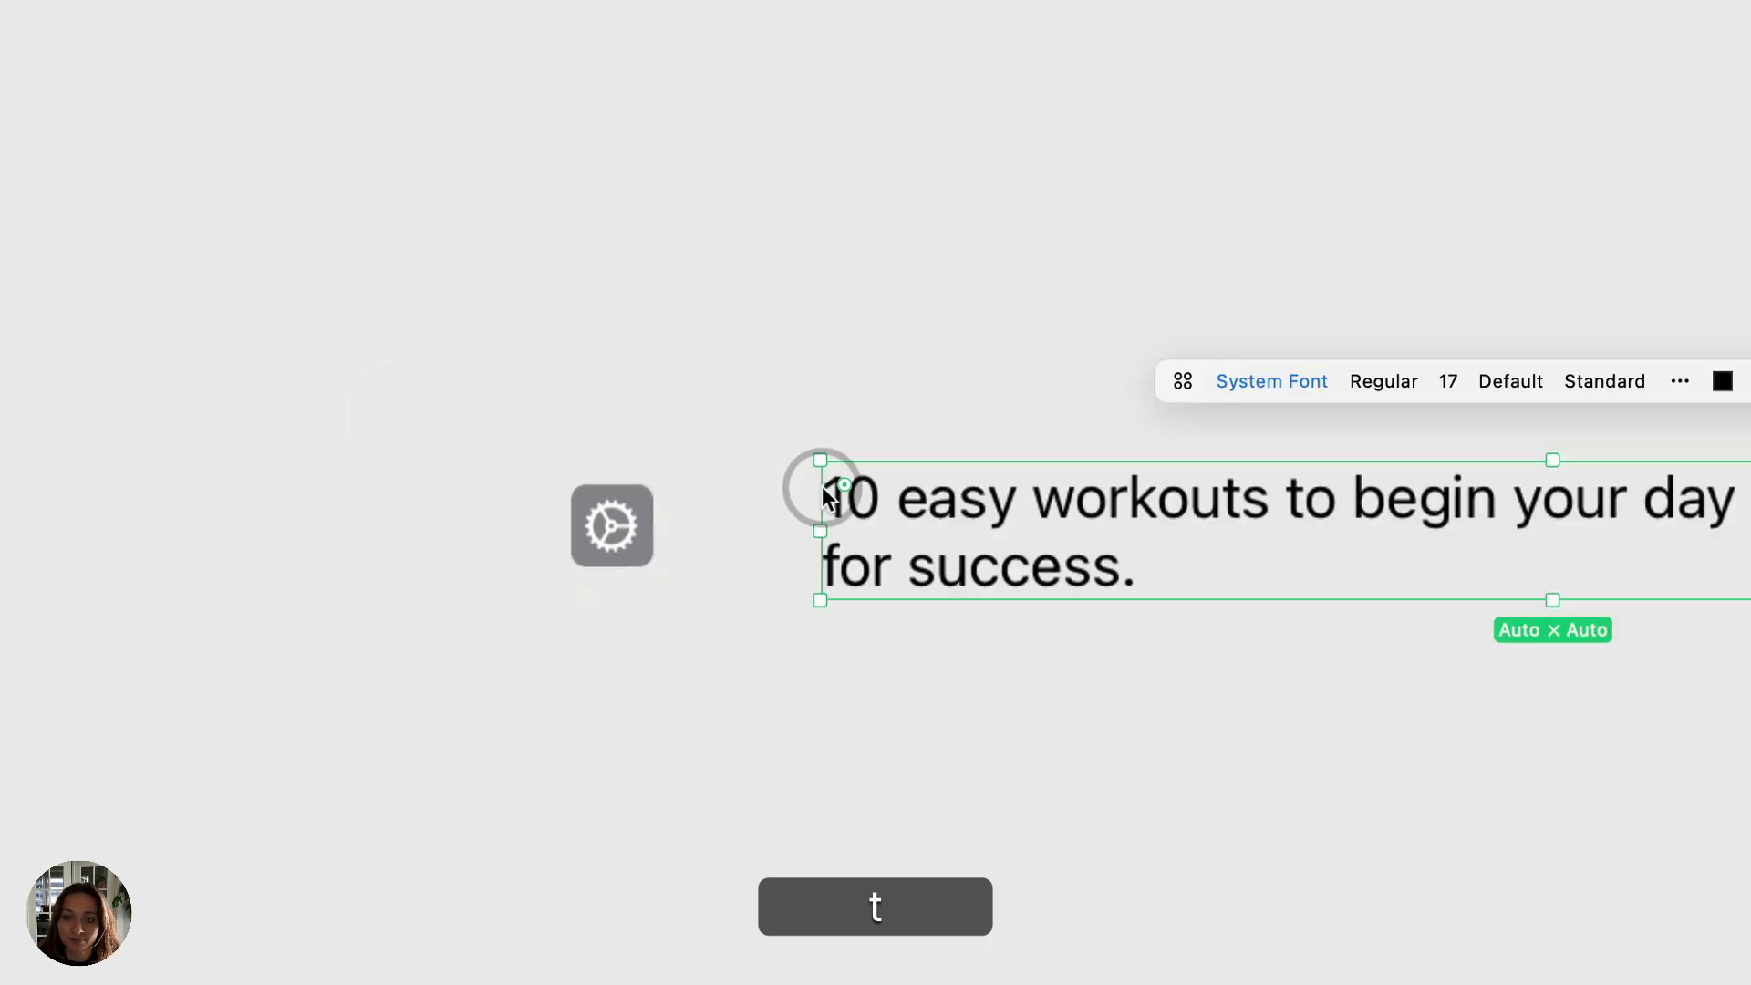
# Change the text element beside the gear symbol to read "General".
pyautogui.doubleClick(981, 523)
pyautogui.click(981, 523)
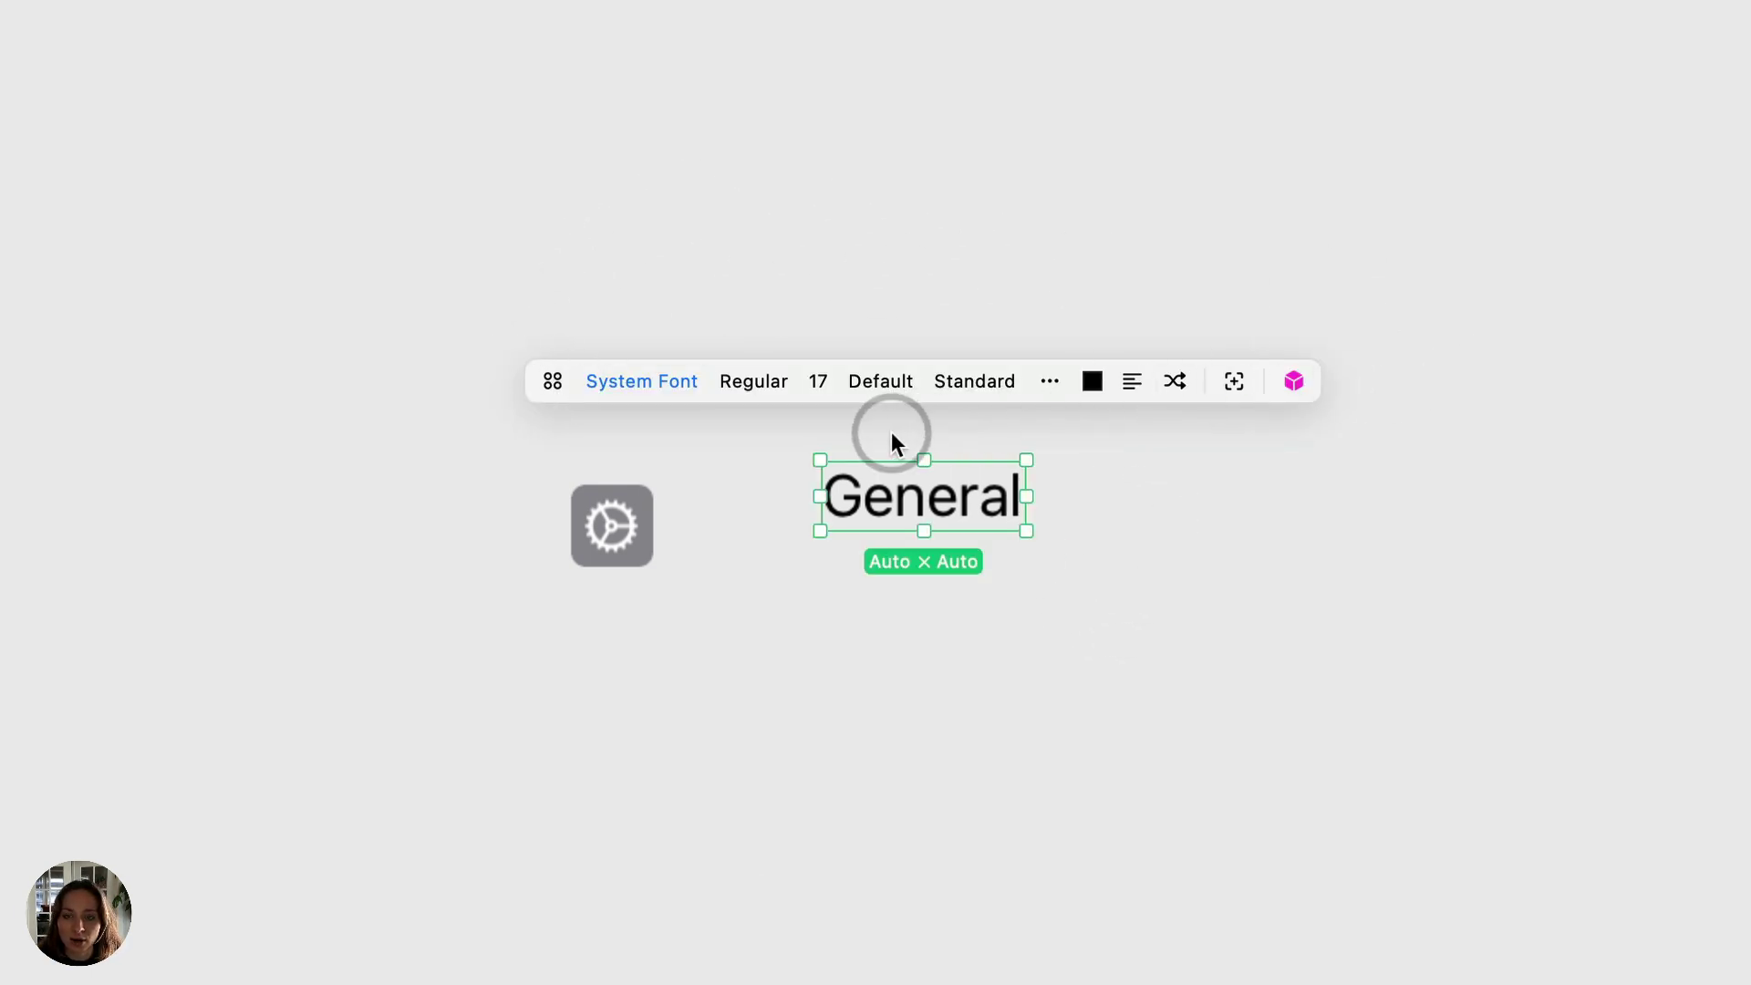
pyautogui.press('super+alt+0')
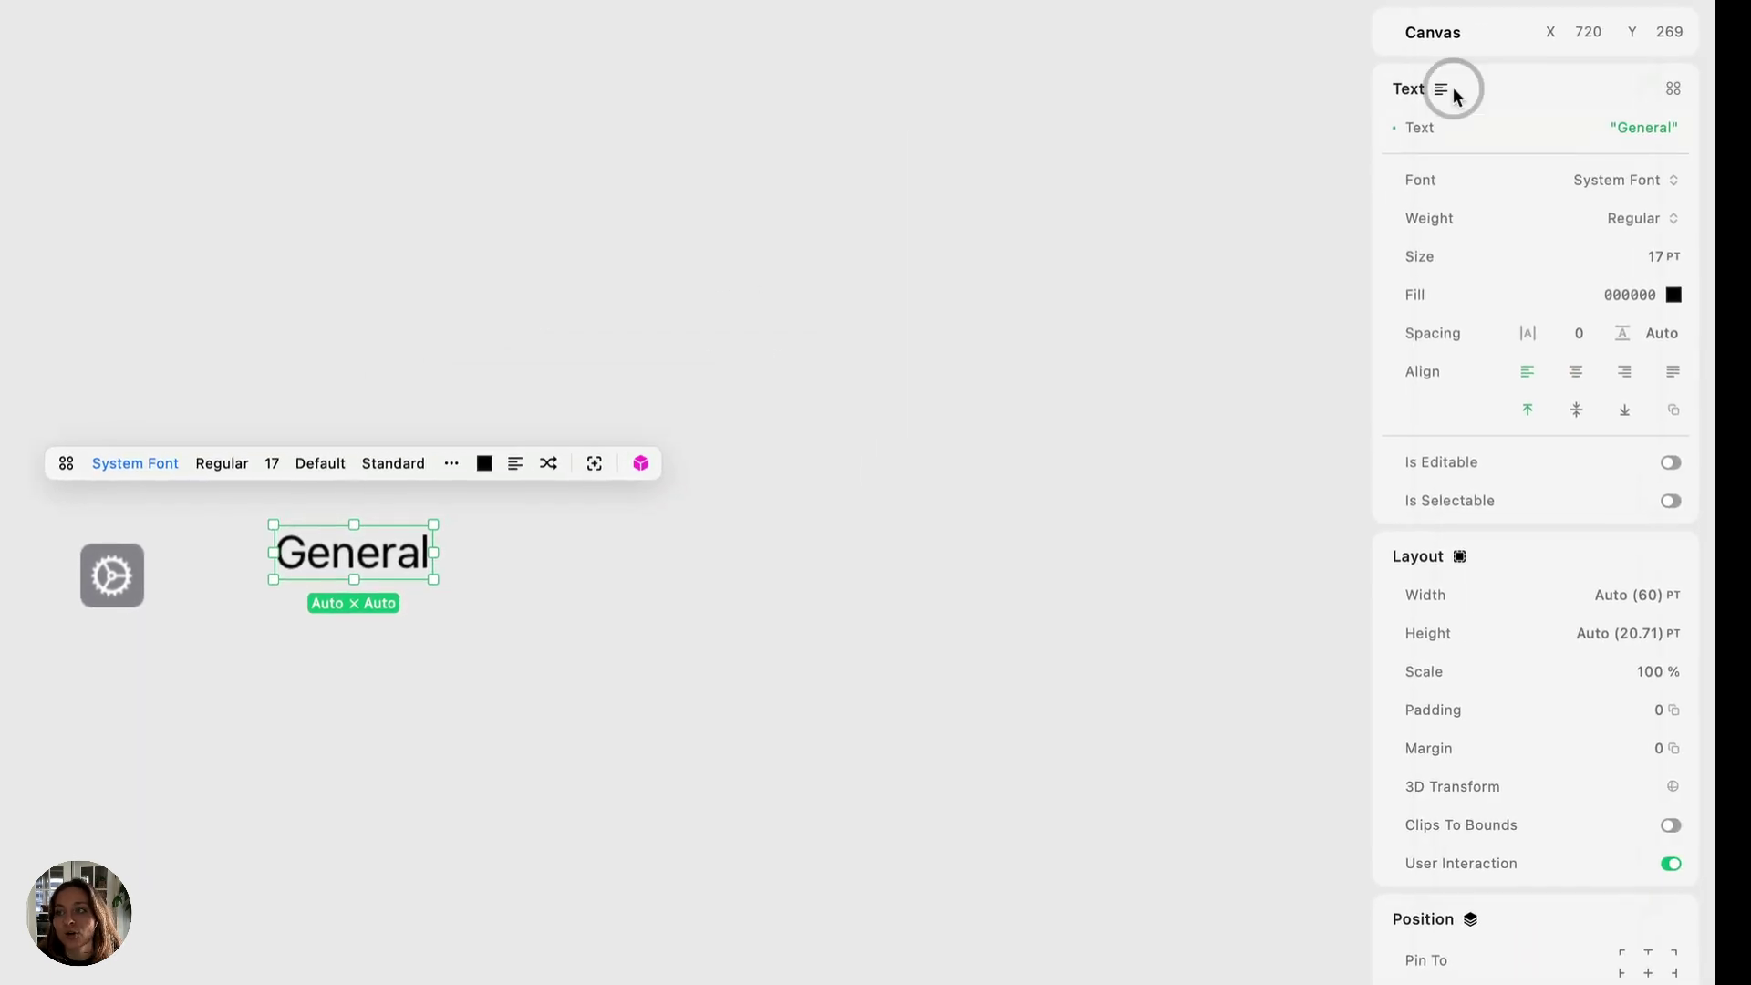
pyautogui.doubleClick(401, 563)
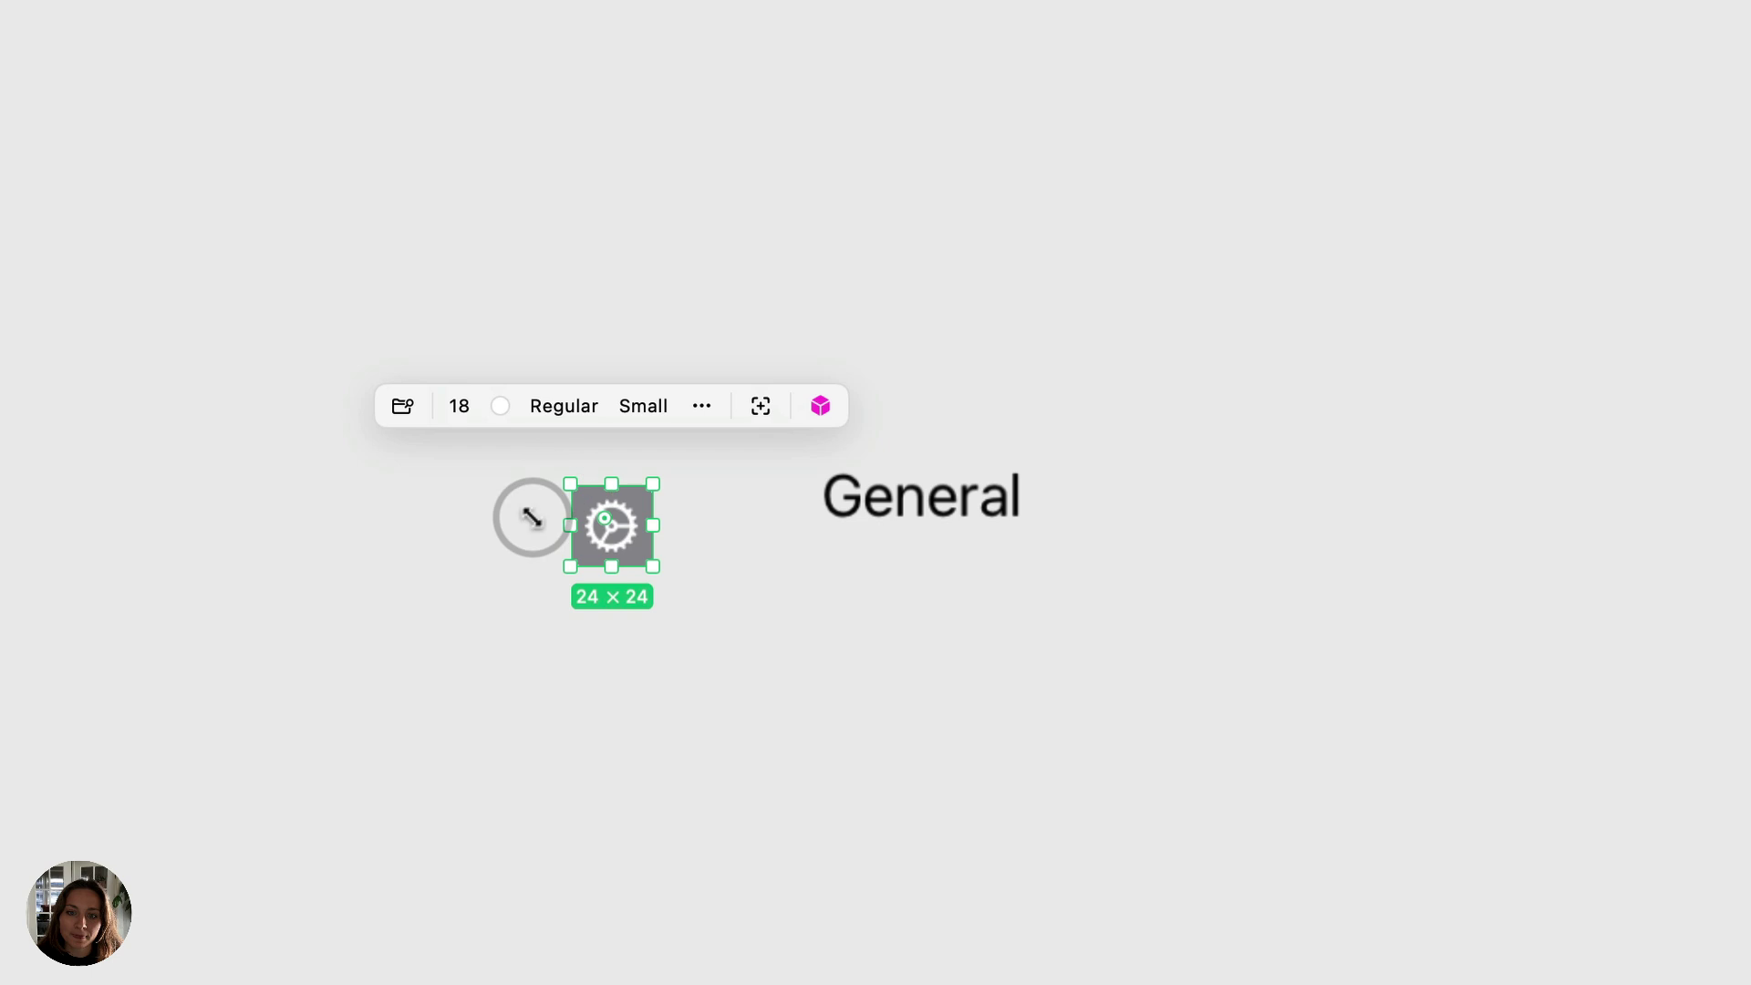
# Duplicate the gear symbol, place the copy on the other side of the General text and color it .gray2.
pyautogui.press('super+d')
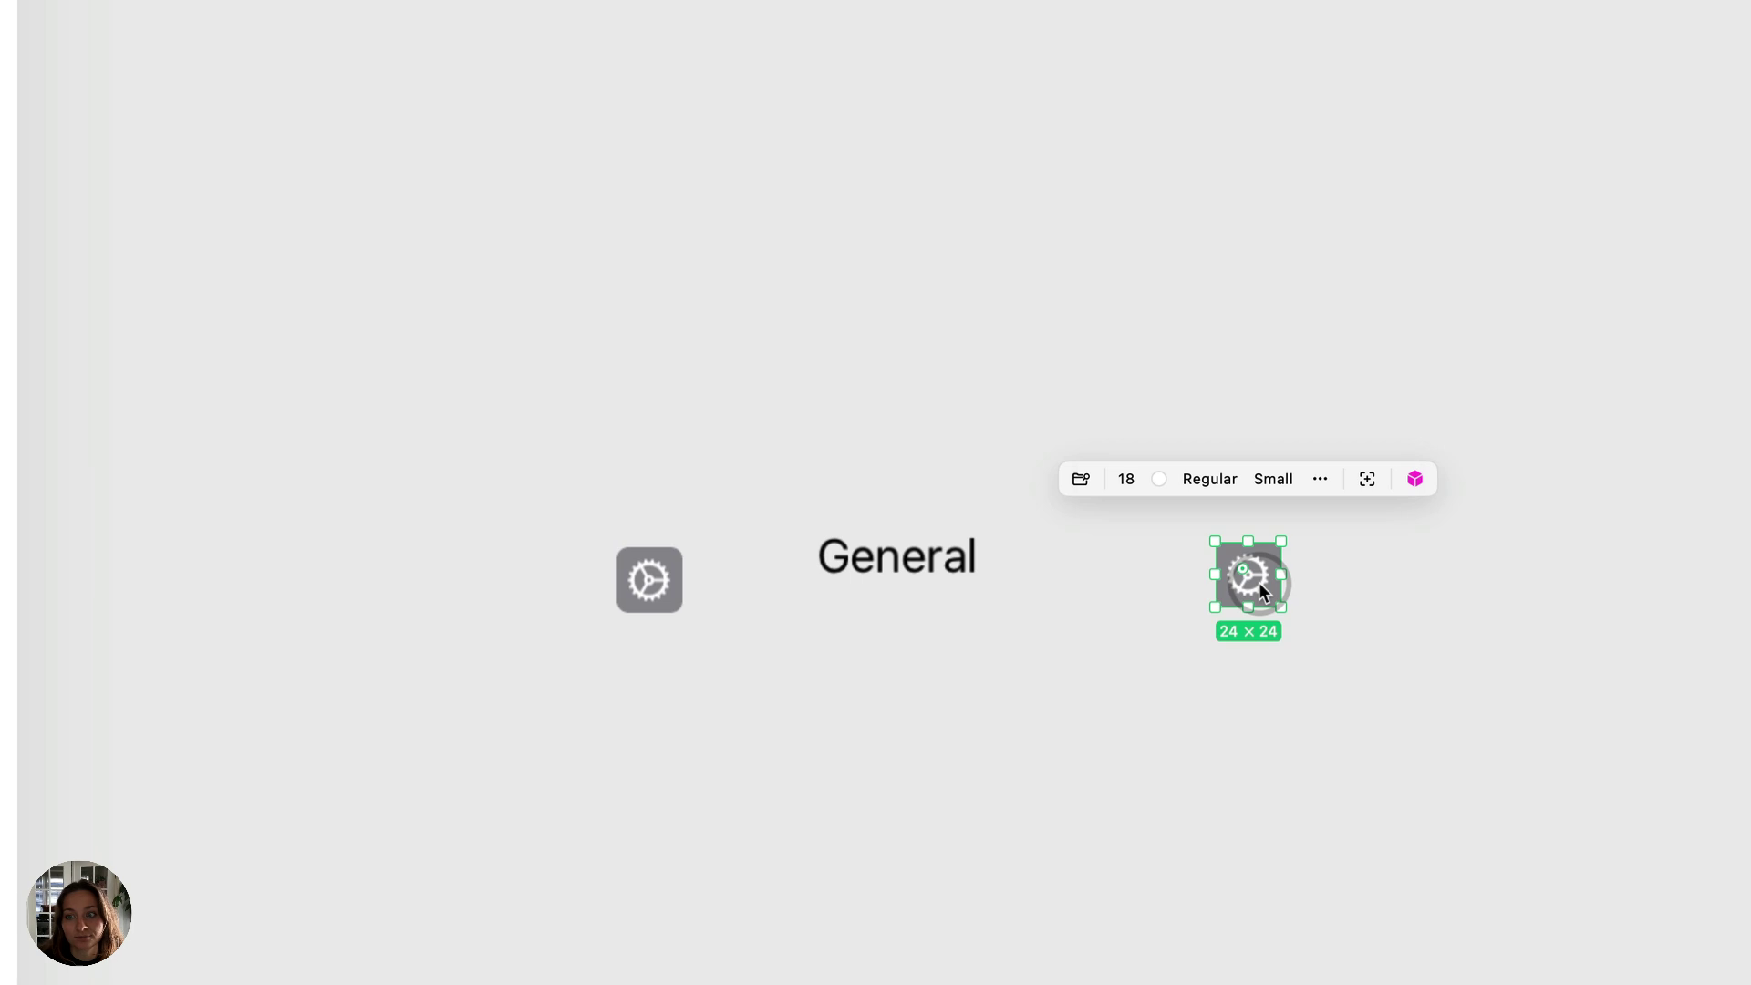
pyautogui.click(1158, 478)
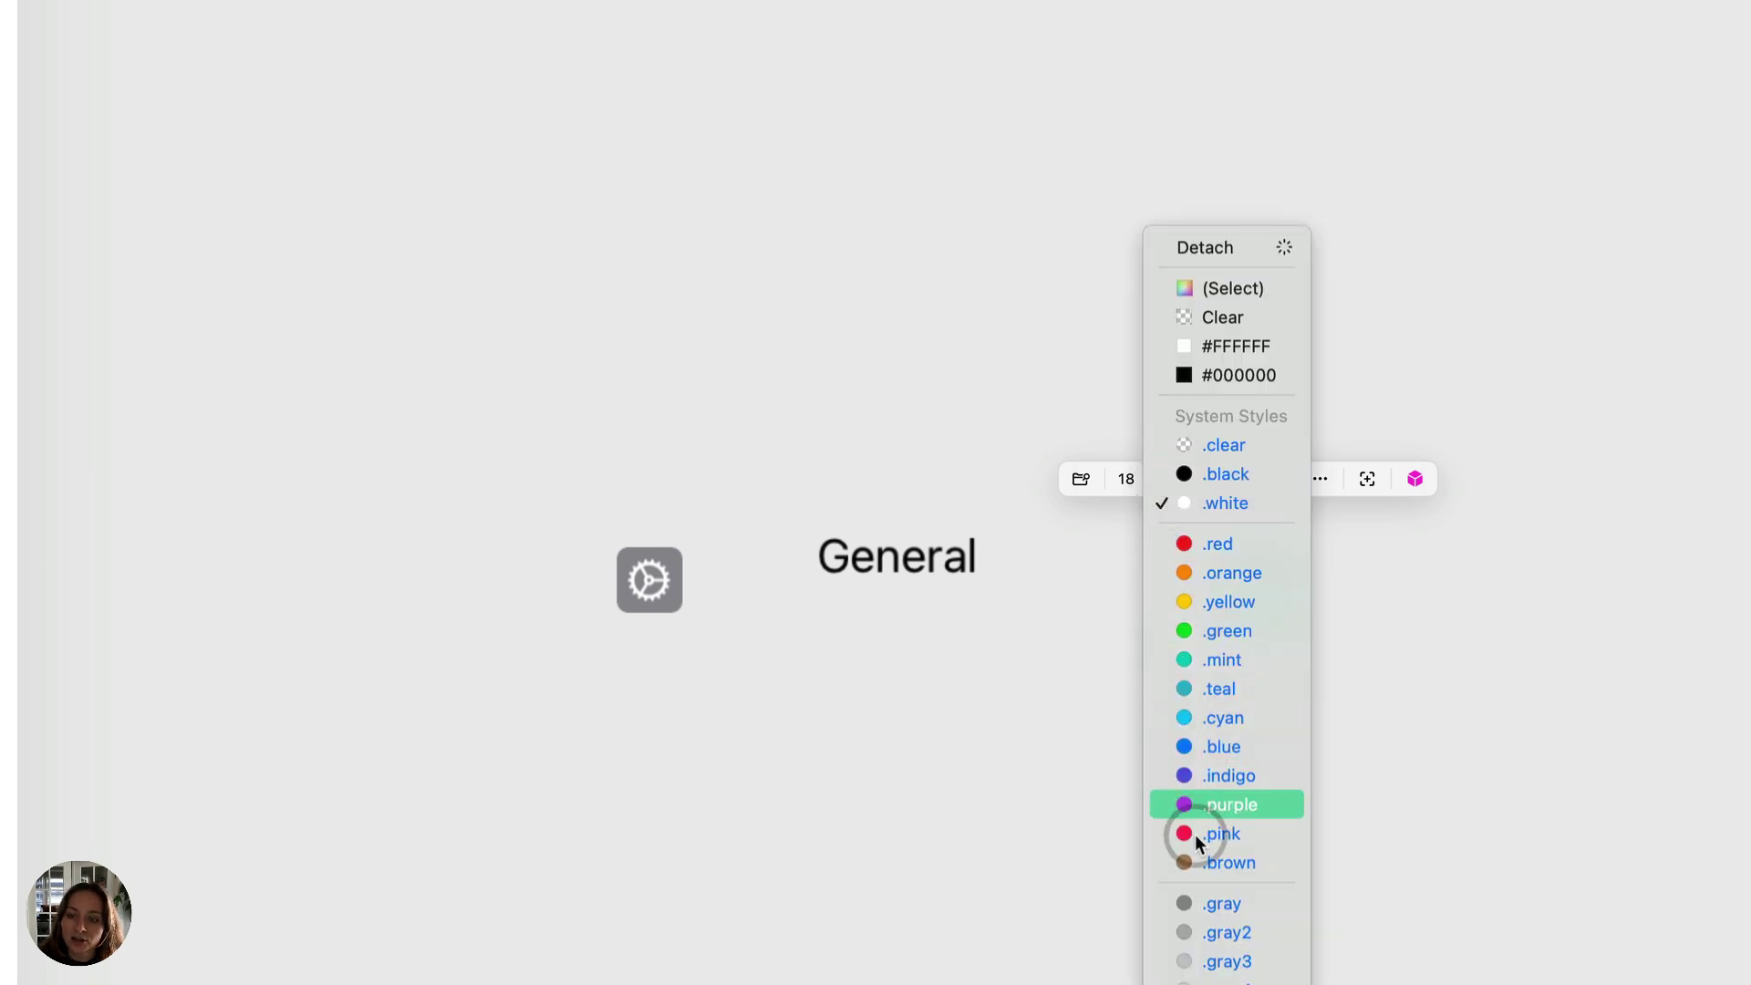
pyautogui.click(1205, 939)
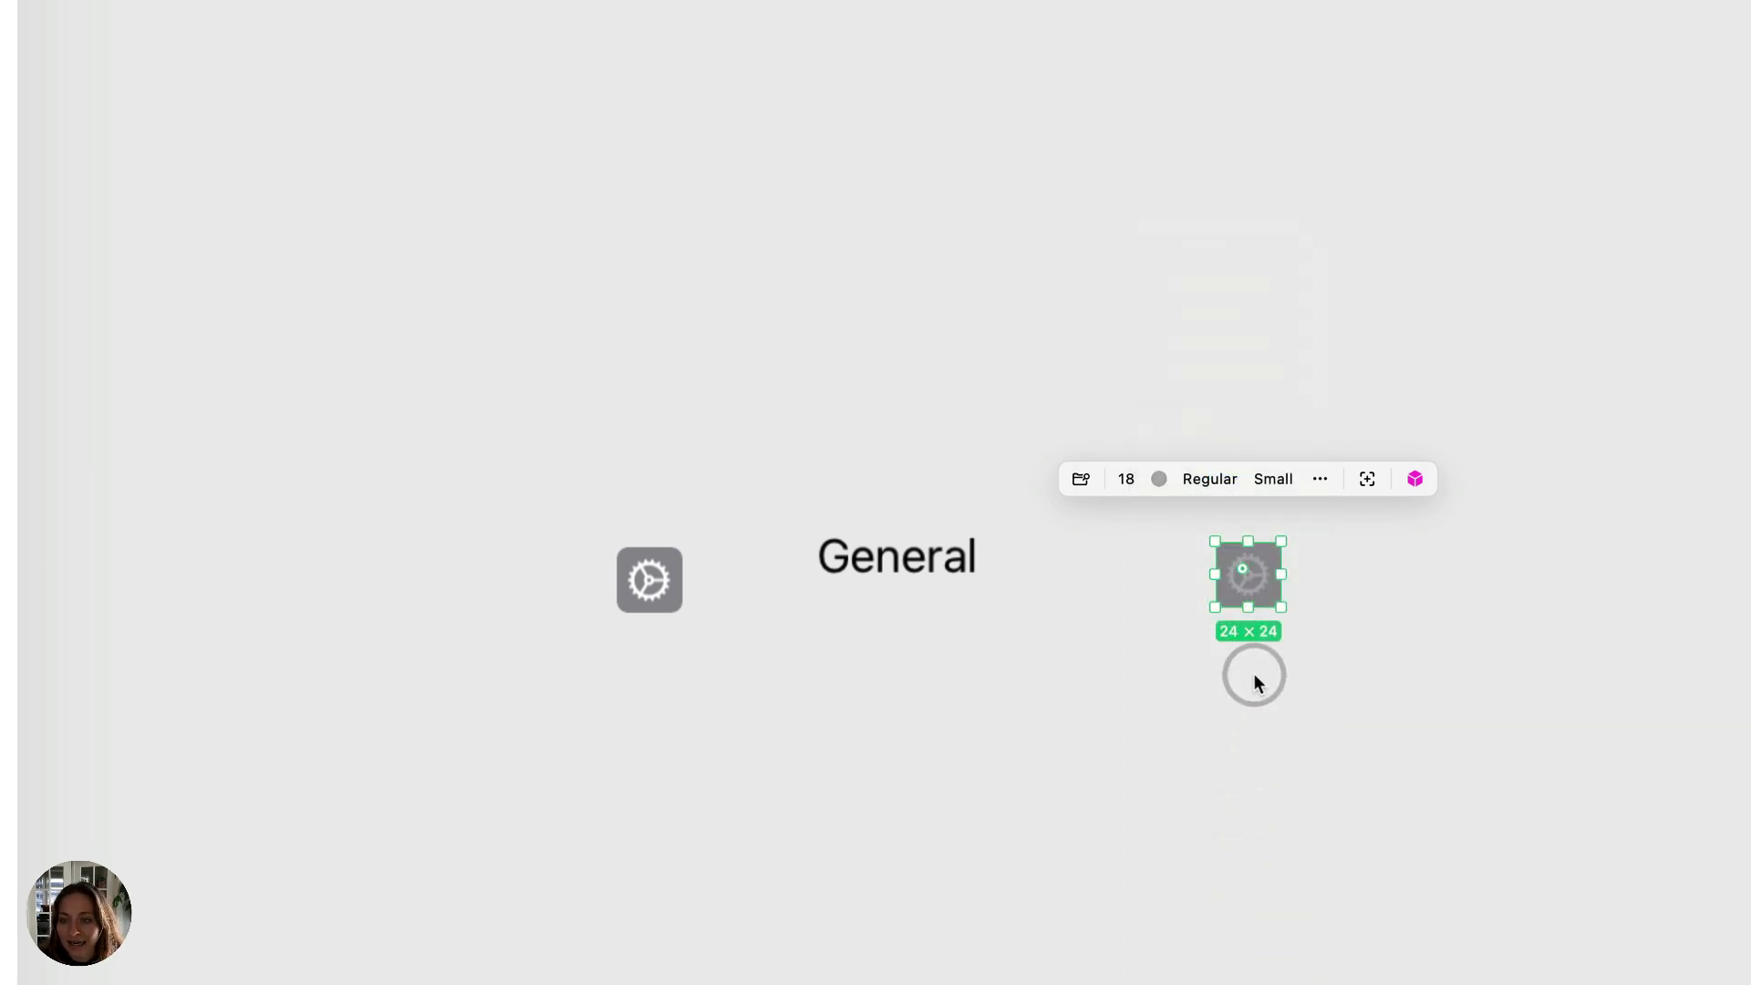
# Replace the duplicated gear with the chevron.forward symbol.
pyautogui.doubleClick(1249, 591)
pyautogui.write('chevr')
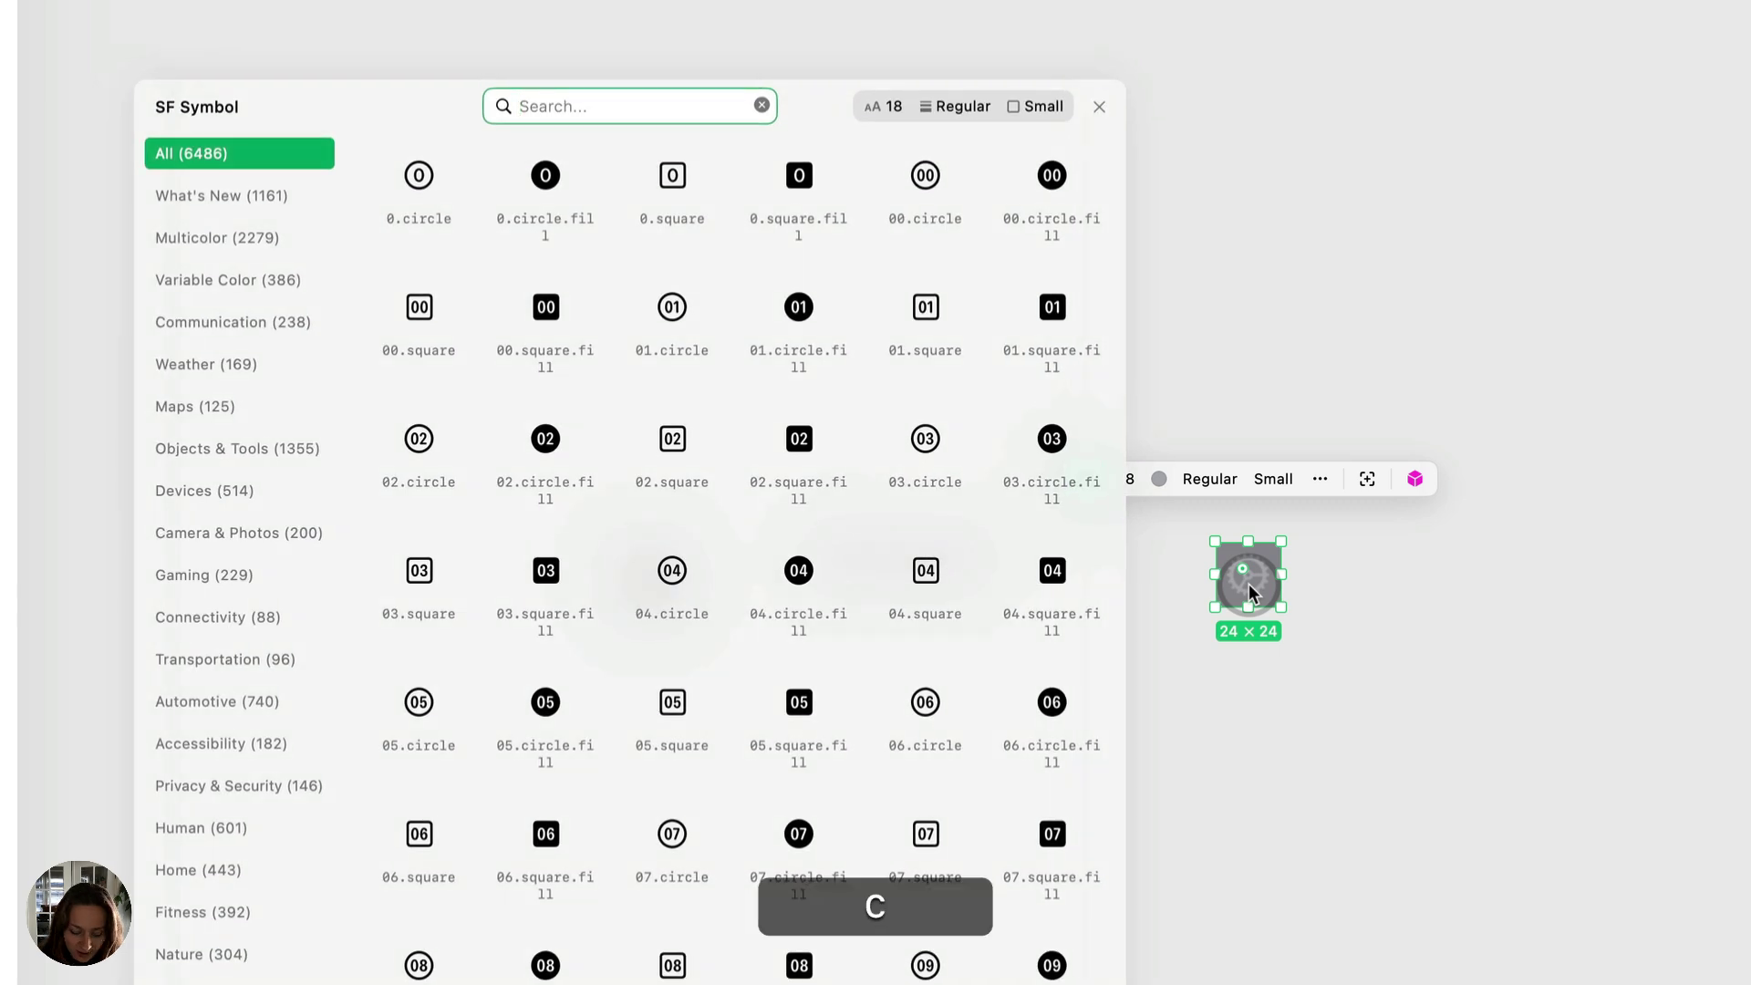
pyautogui.click(546, 307)
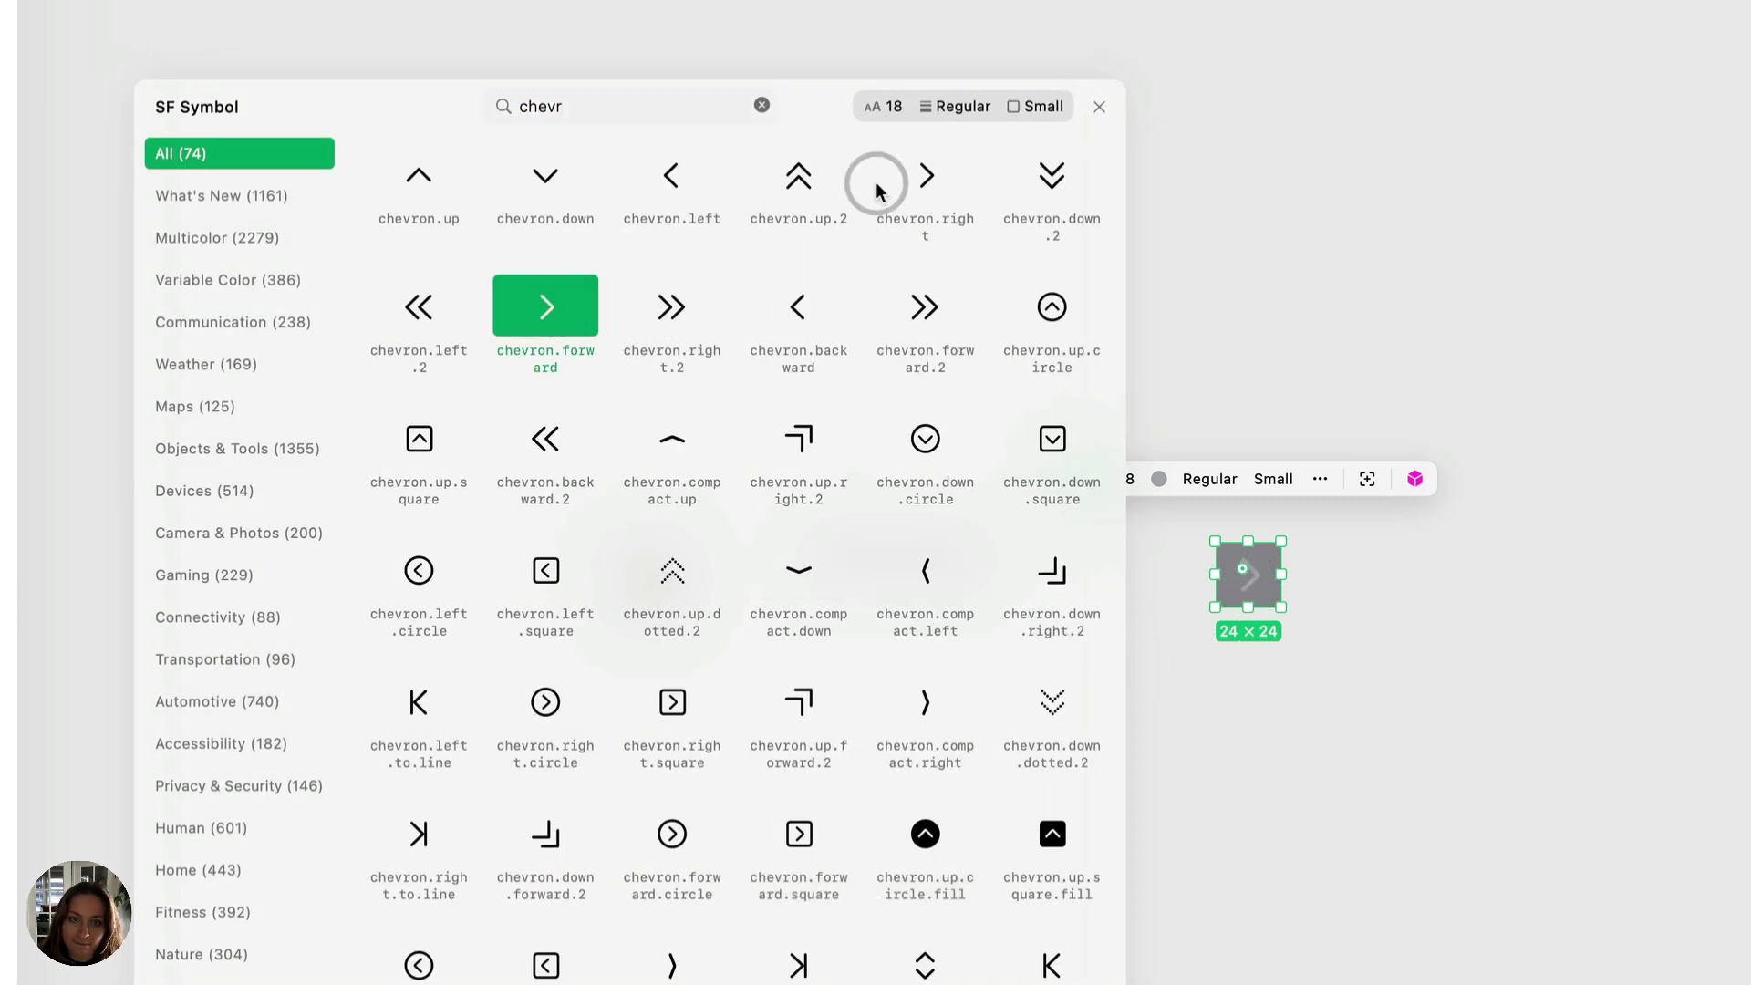
pyautogui.click(1099, 107)
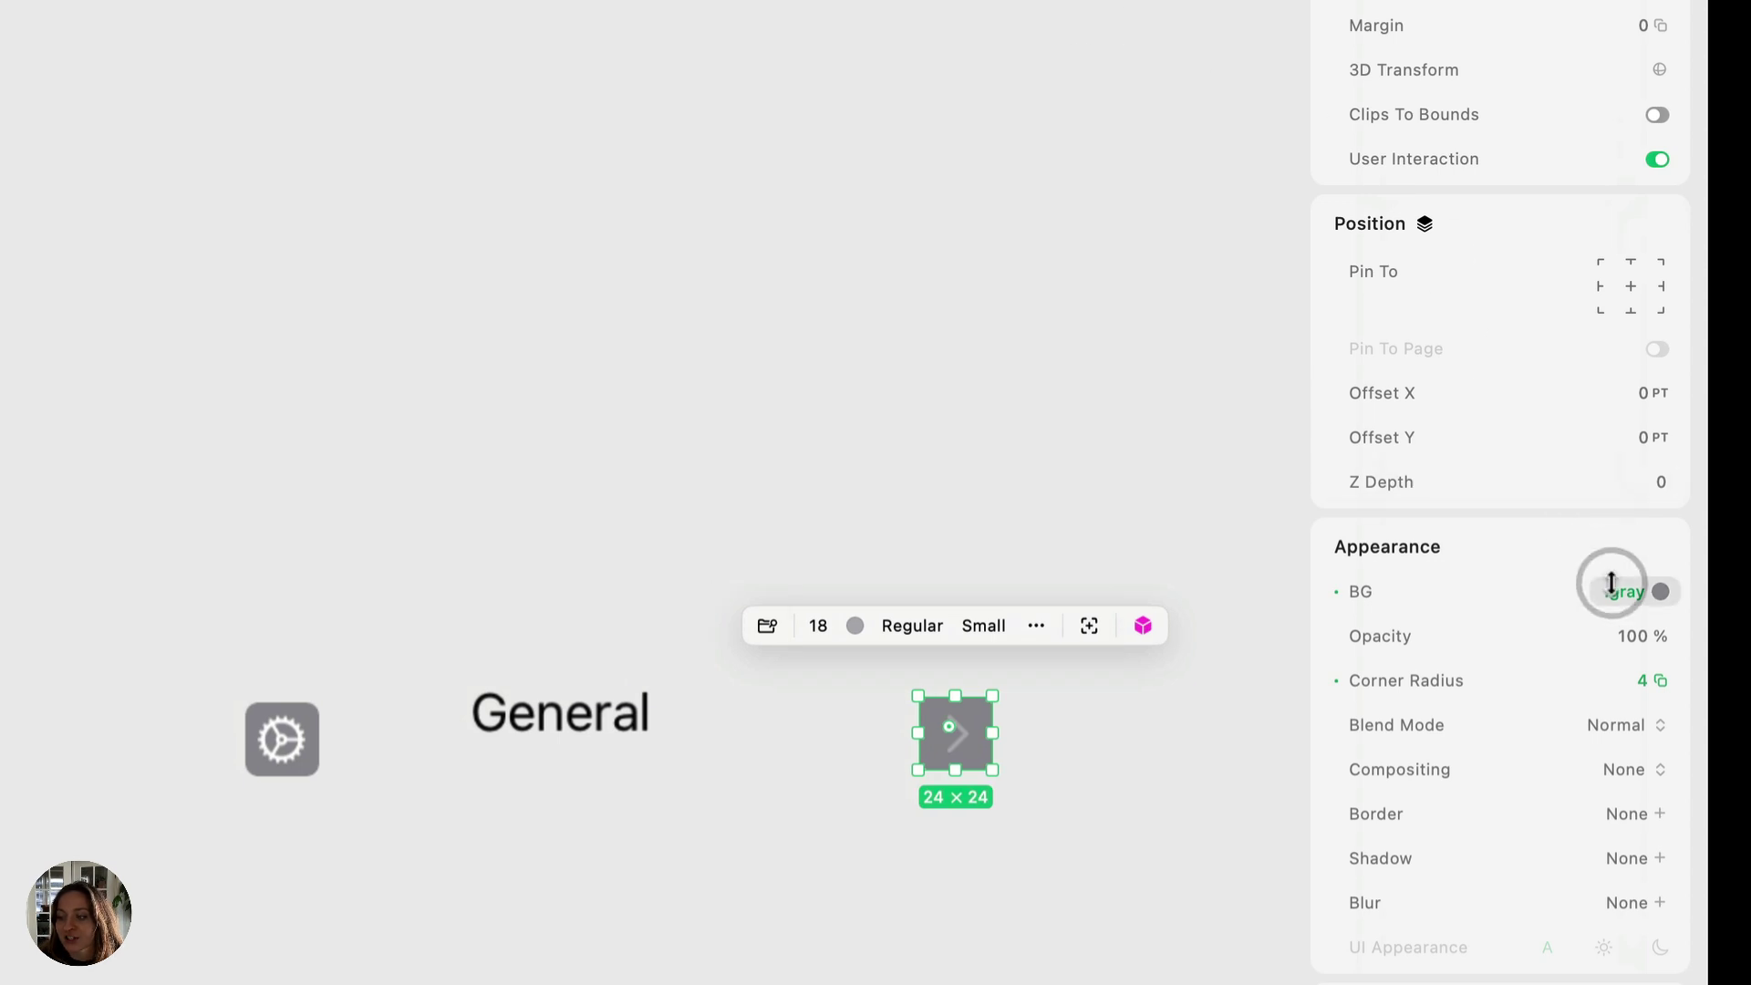
# Remove the background color from the chevron symbol.
pyautogui.click(1620, 597)
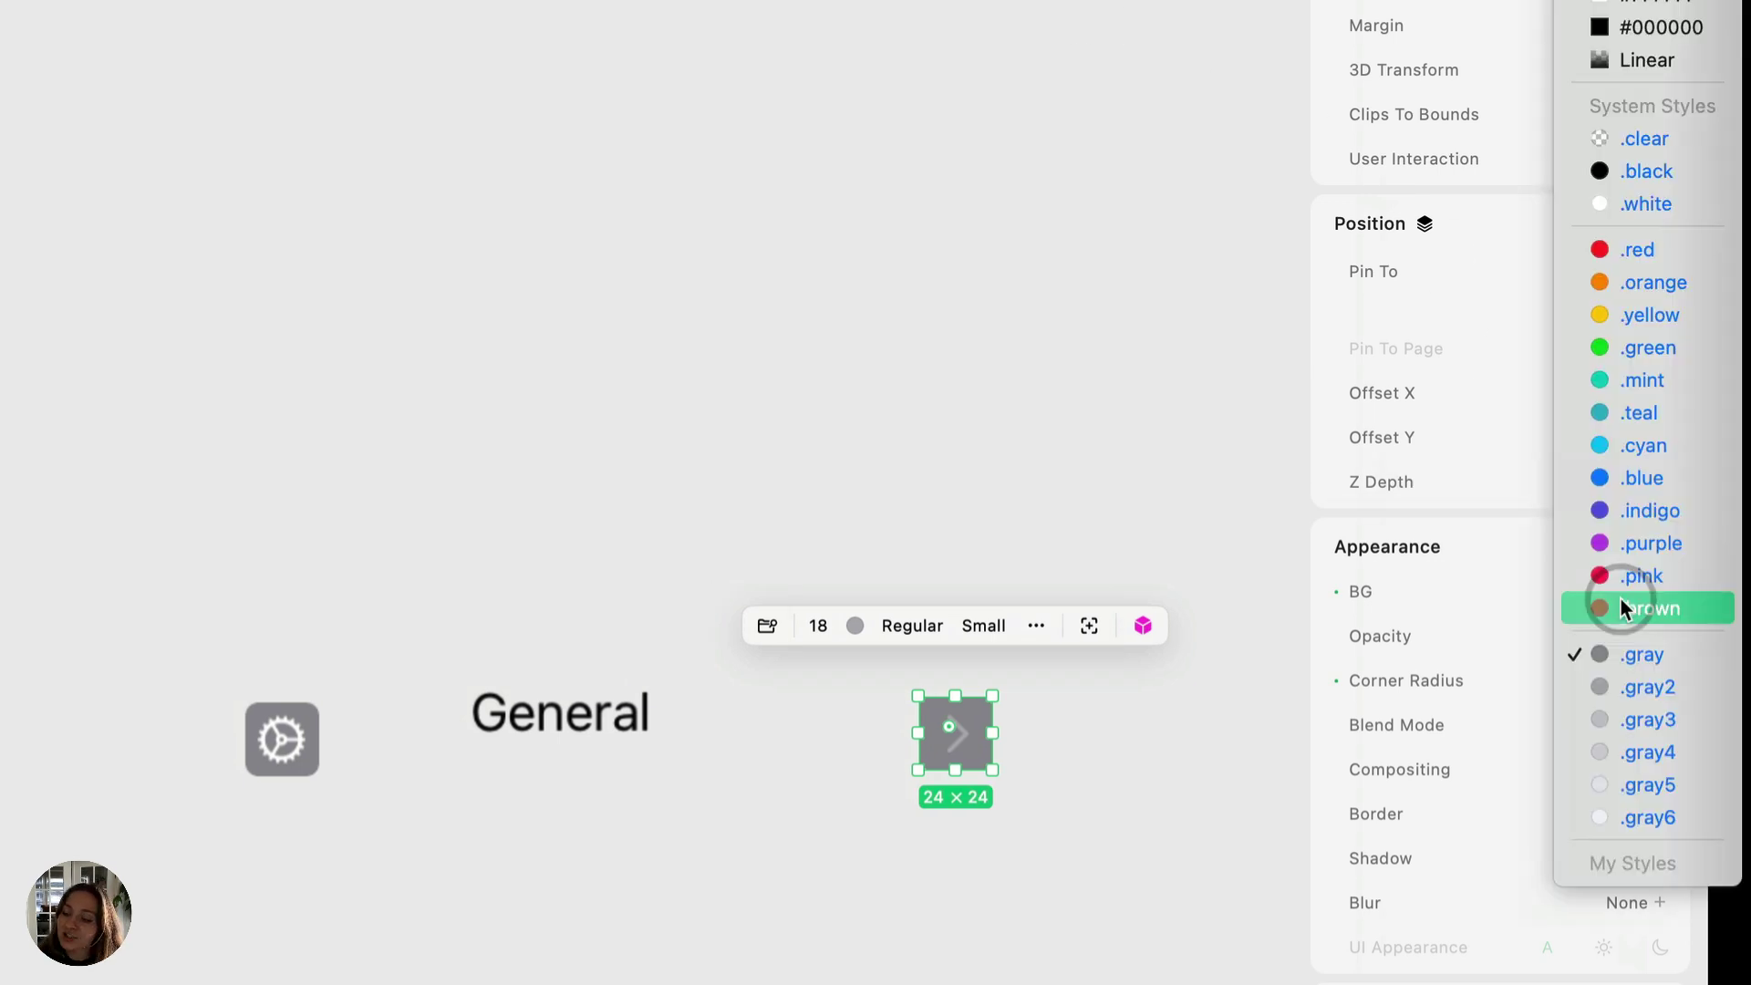
pyautogui.click(1501, 587)
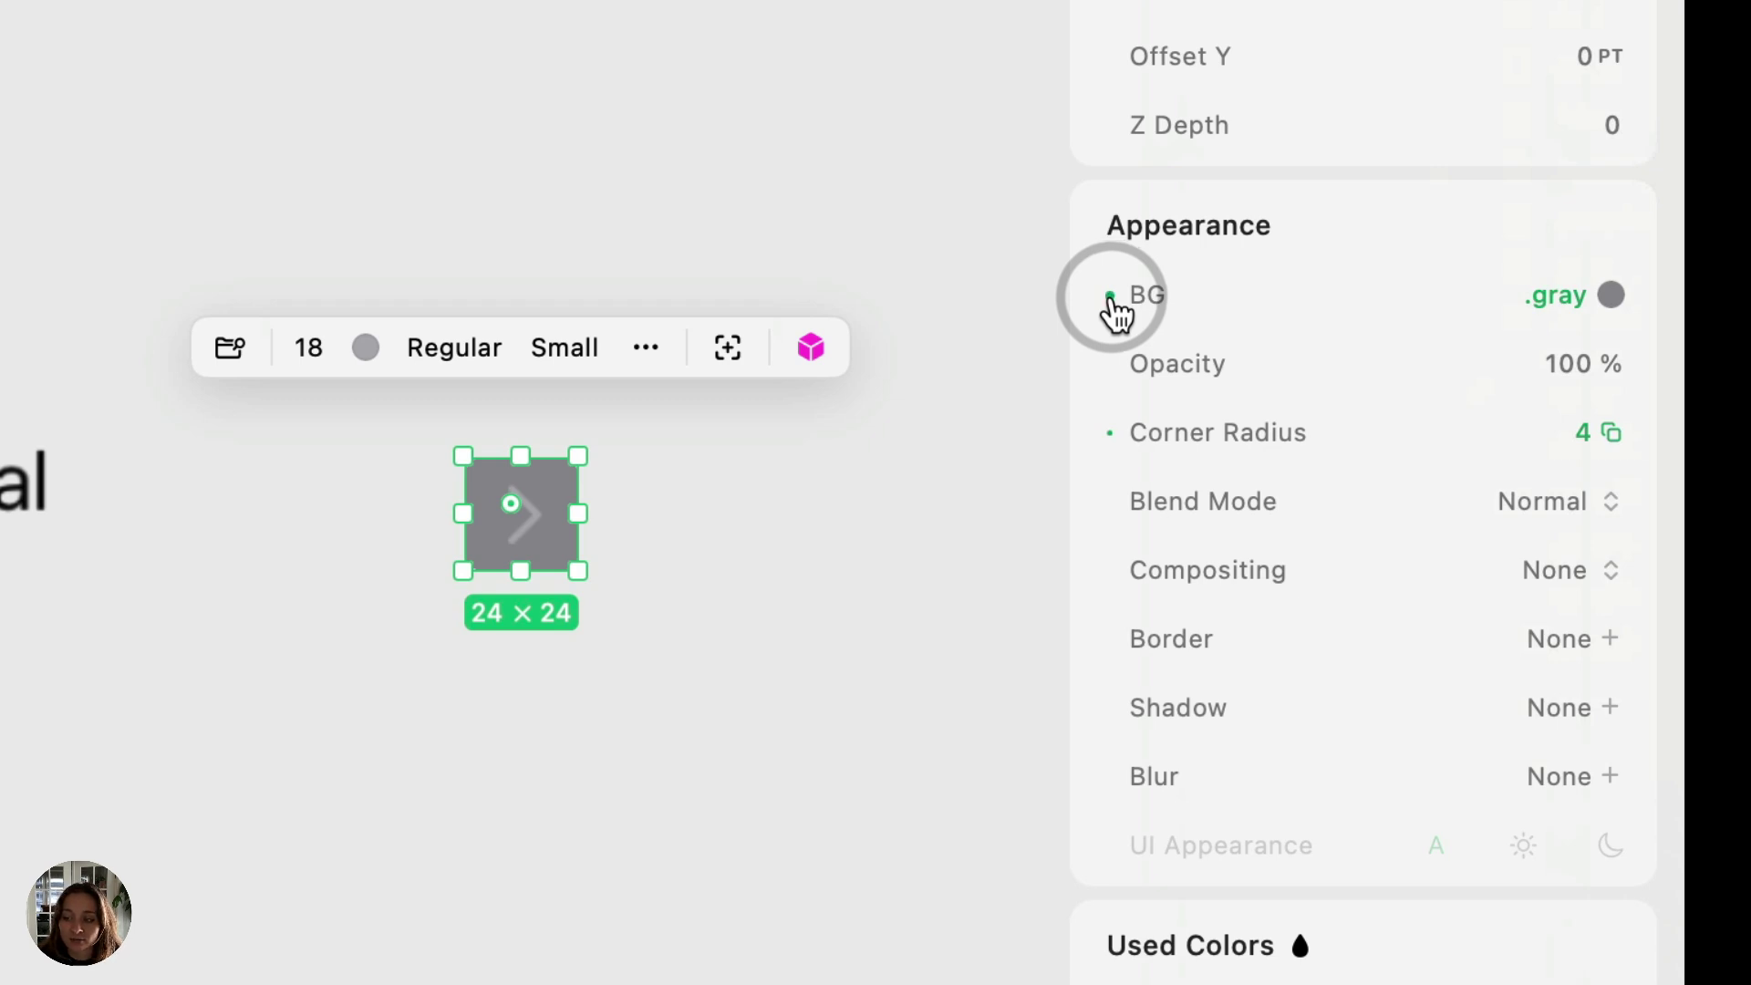
pyautogui.click(1110, 296)
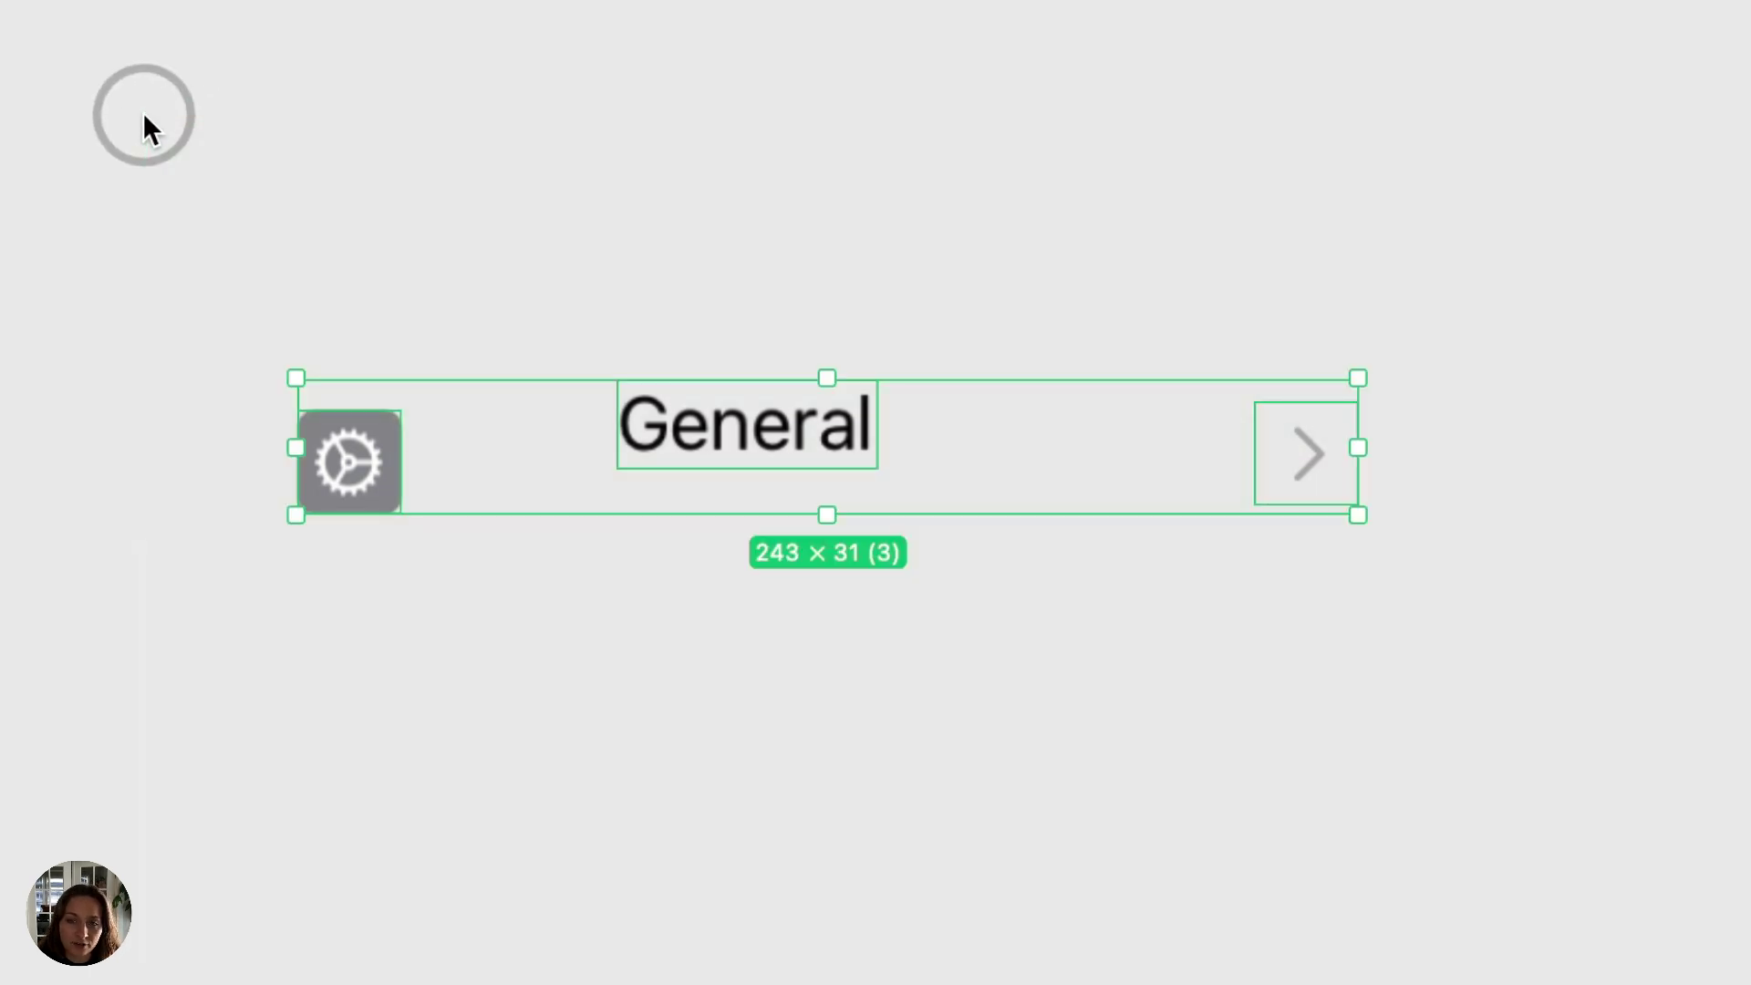
pyautogui.rightClick(350, 444)
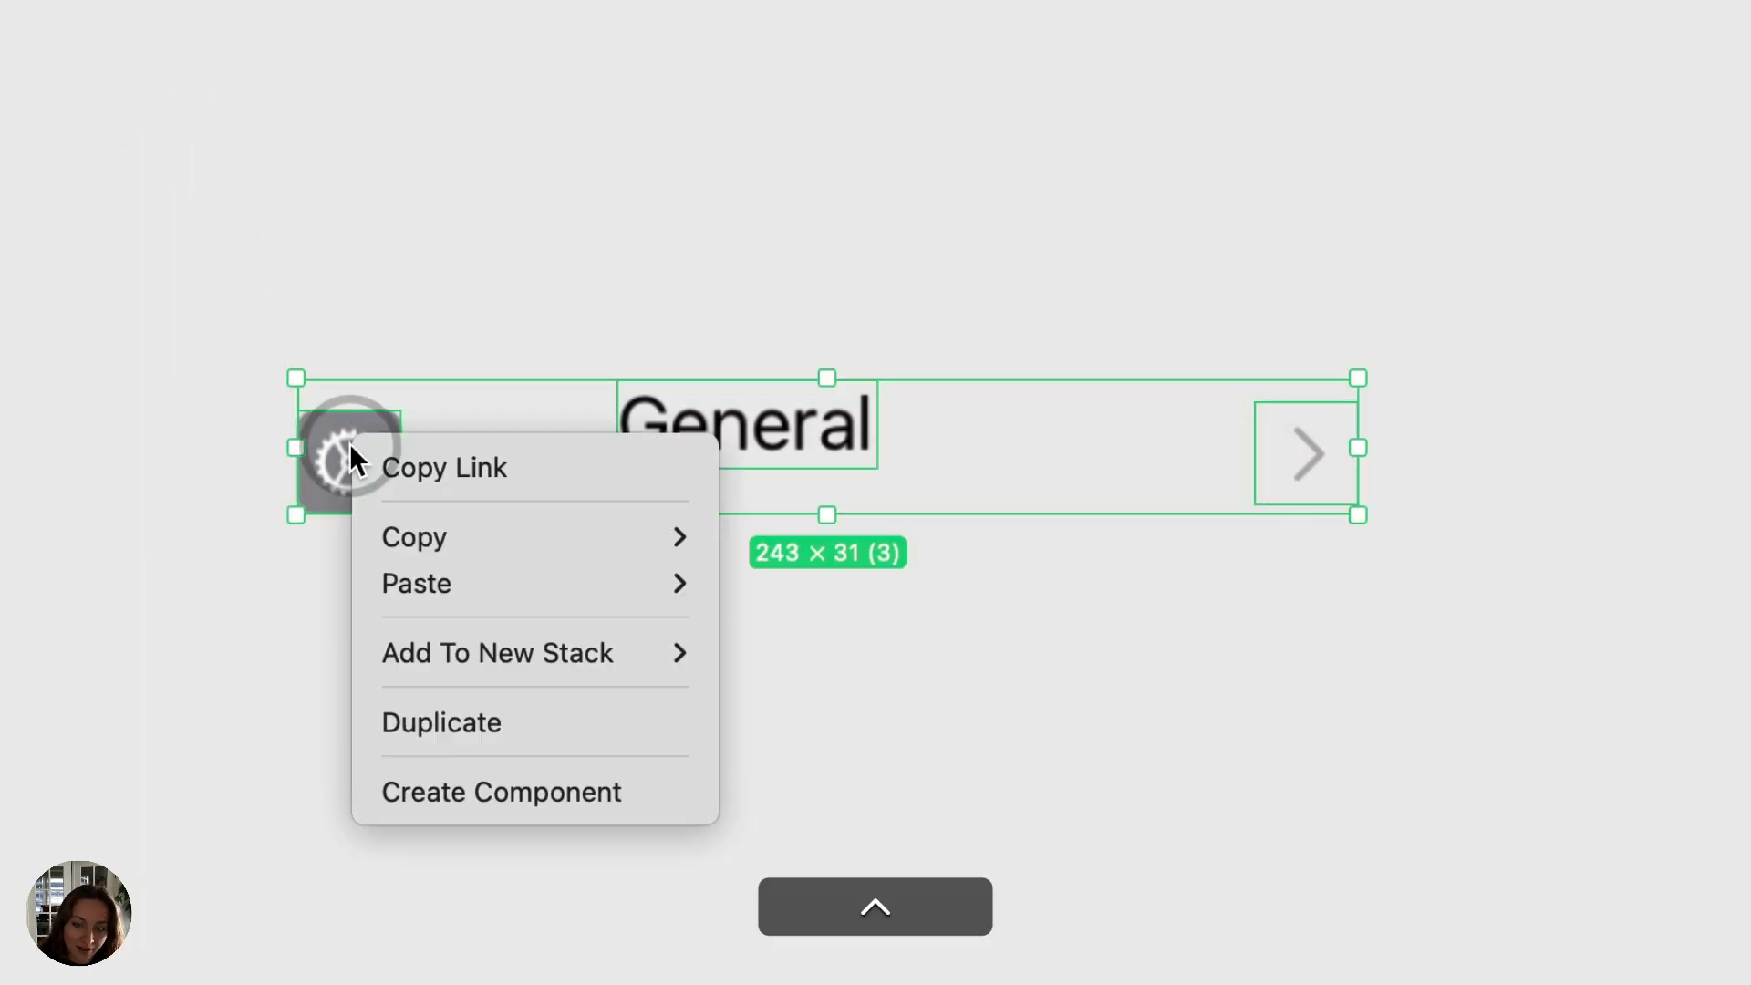
pyautogui.click(480, 650)
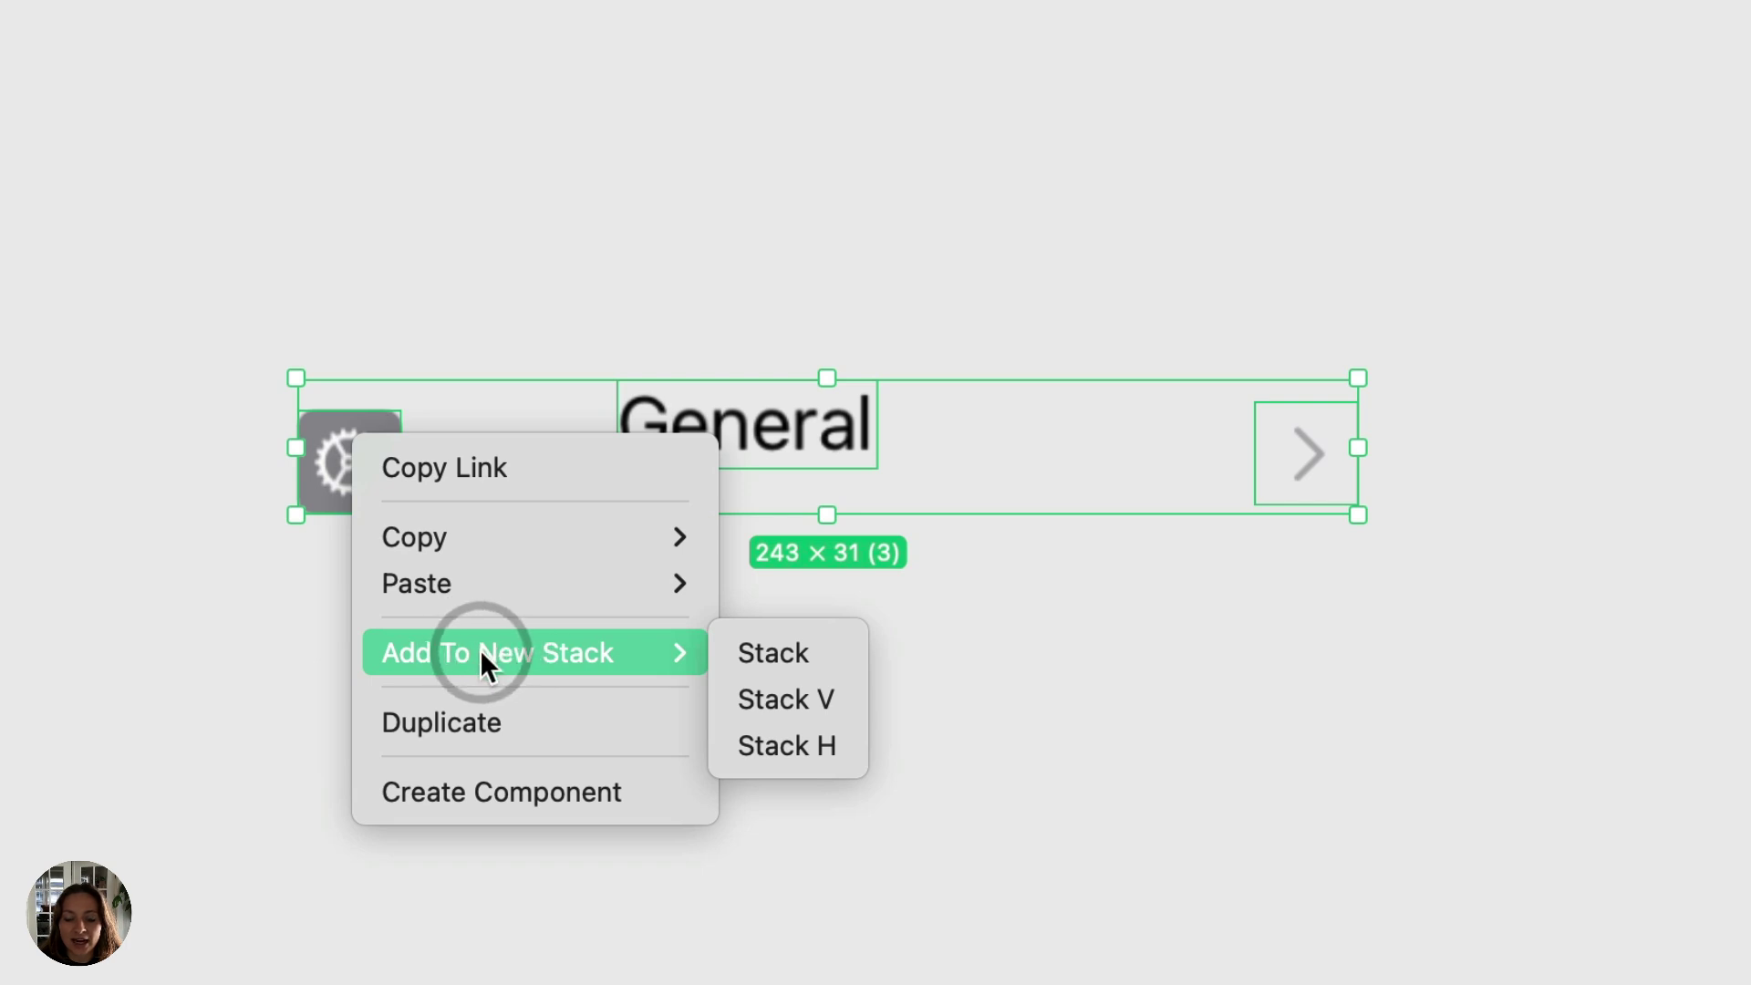
pyautogui.click(837, 769)
pyautogui.click(780, 186)
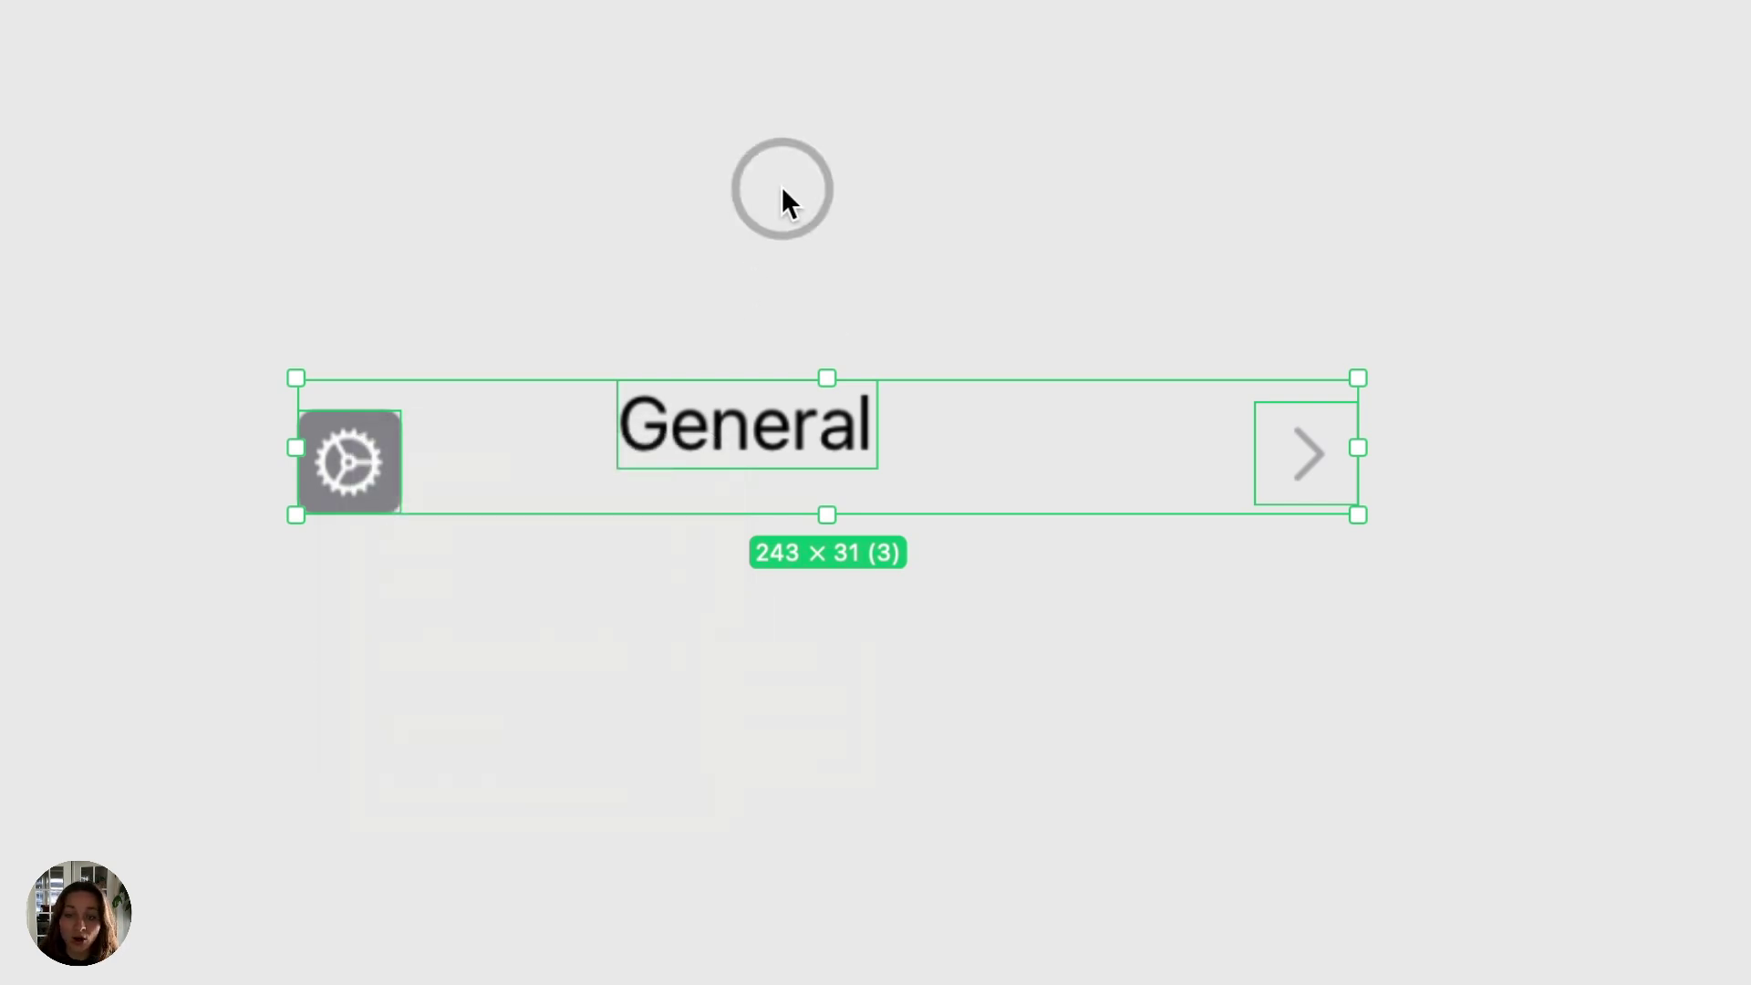
# Group the gear, General text and chevron into a horizontal stack and center its items vertically.
pyautogui.press('super+g')
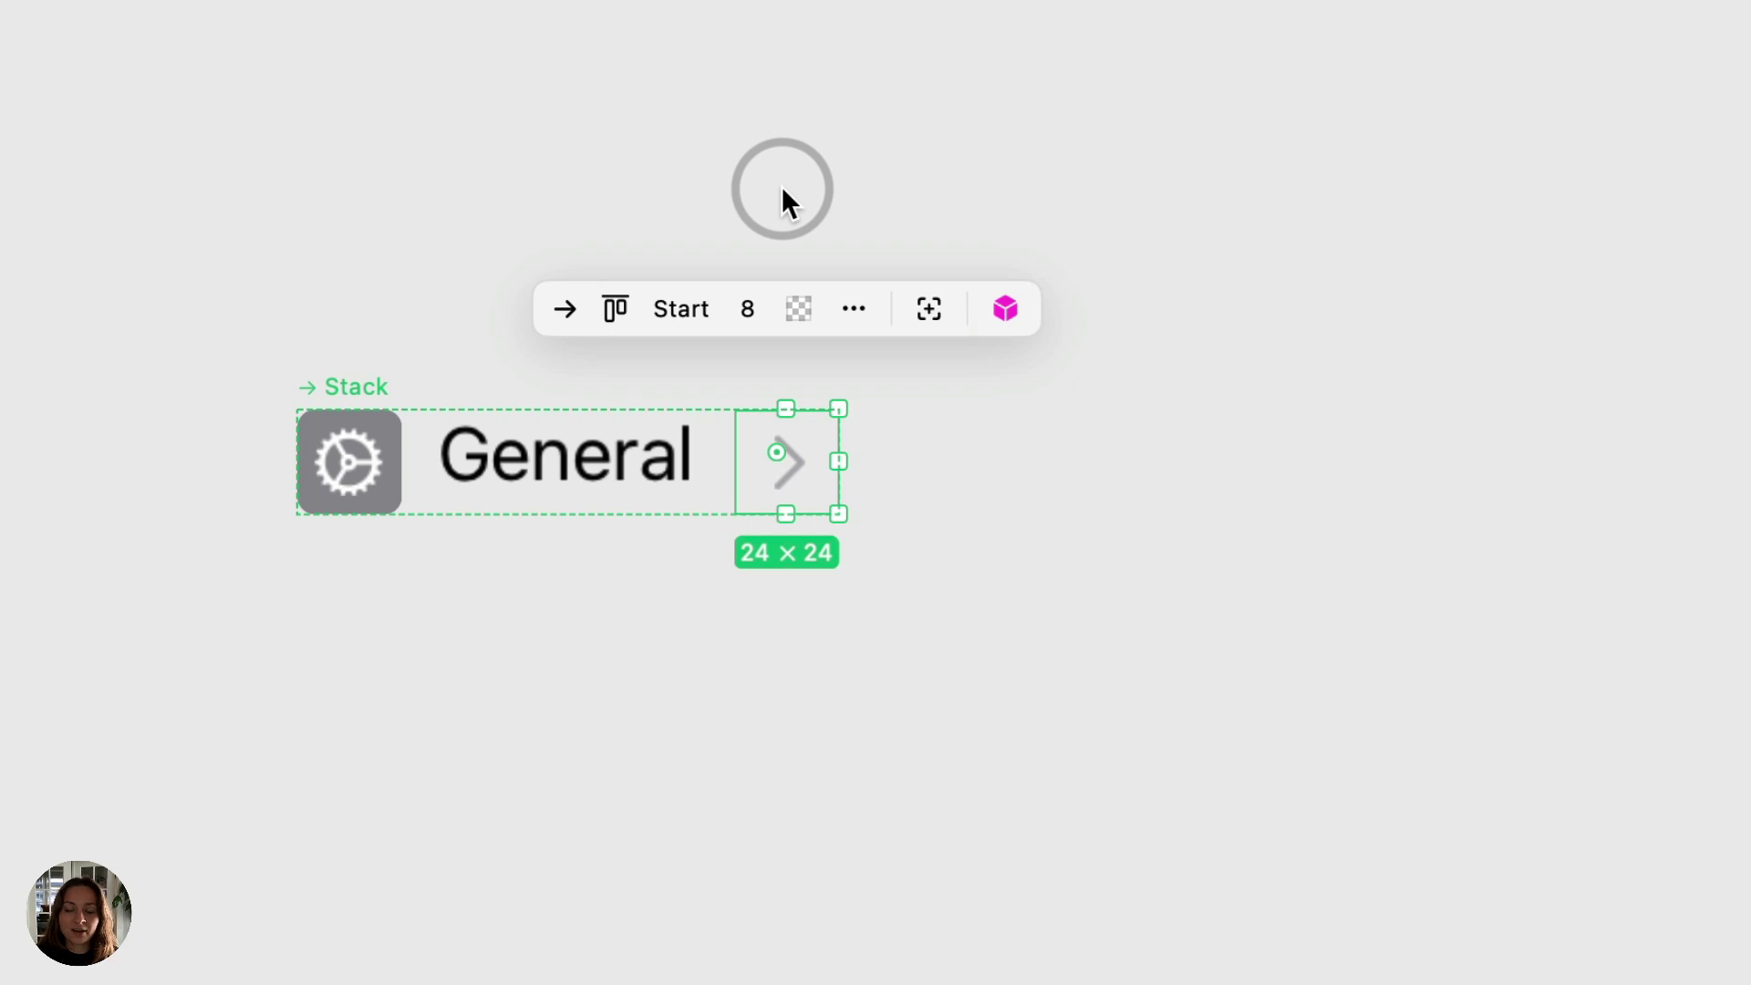
pyautogui.click(358, 377)
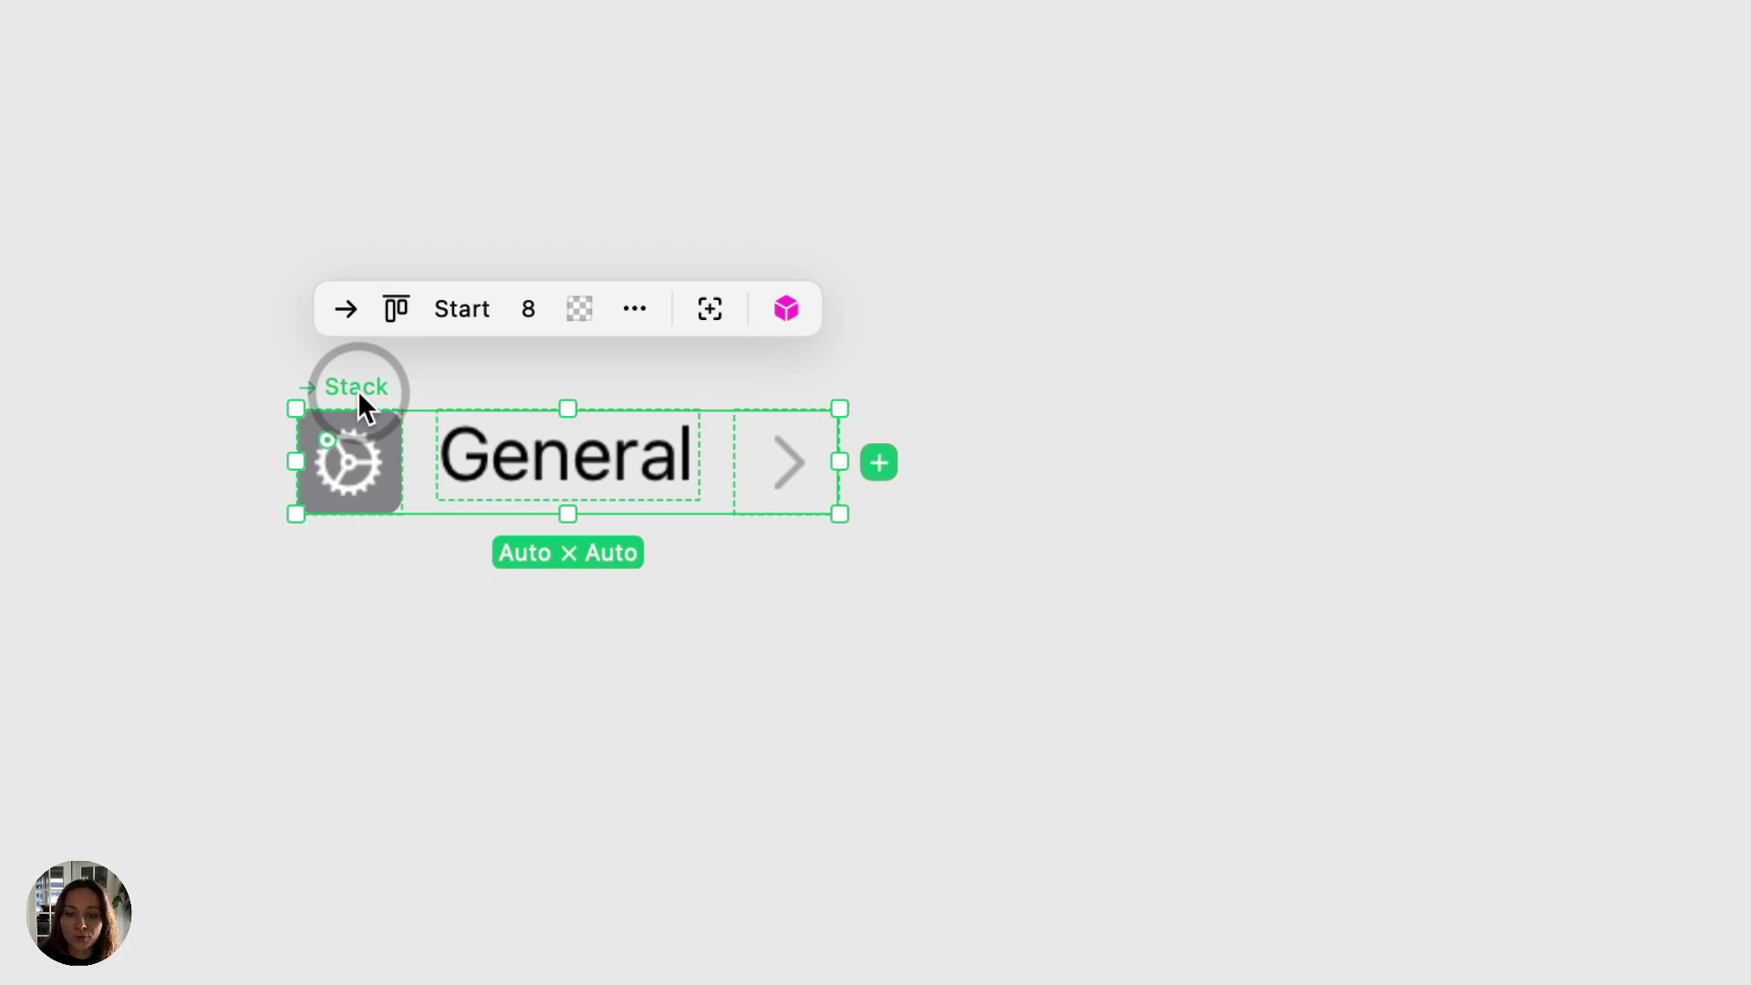
pyautogui.click(396, 309)
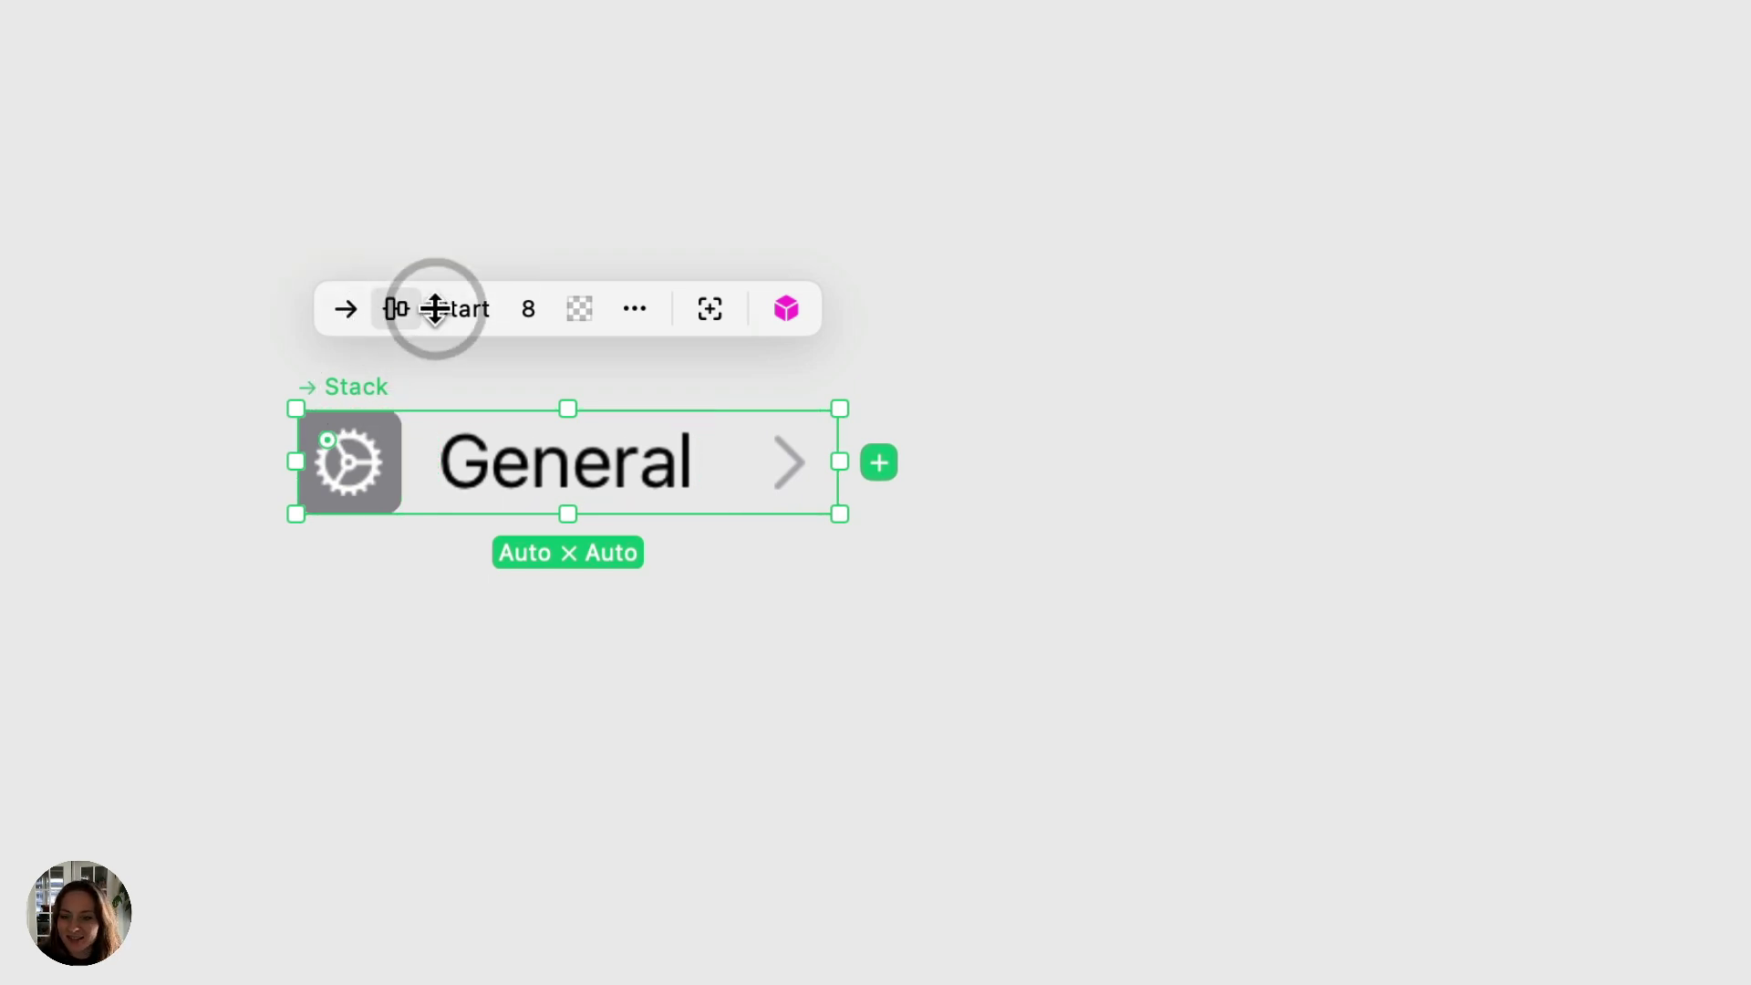
# Fill the stack's background with a light system gray style.
pyautogui.click(583, 310)
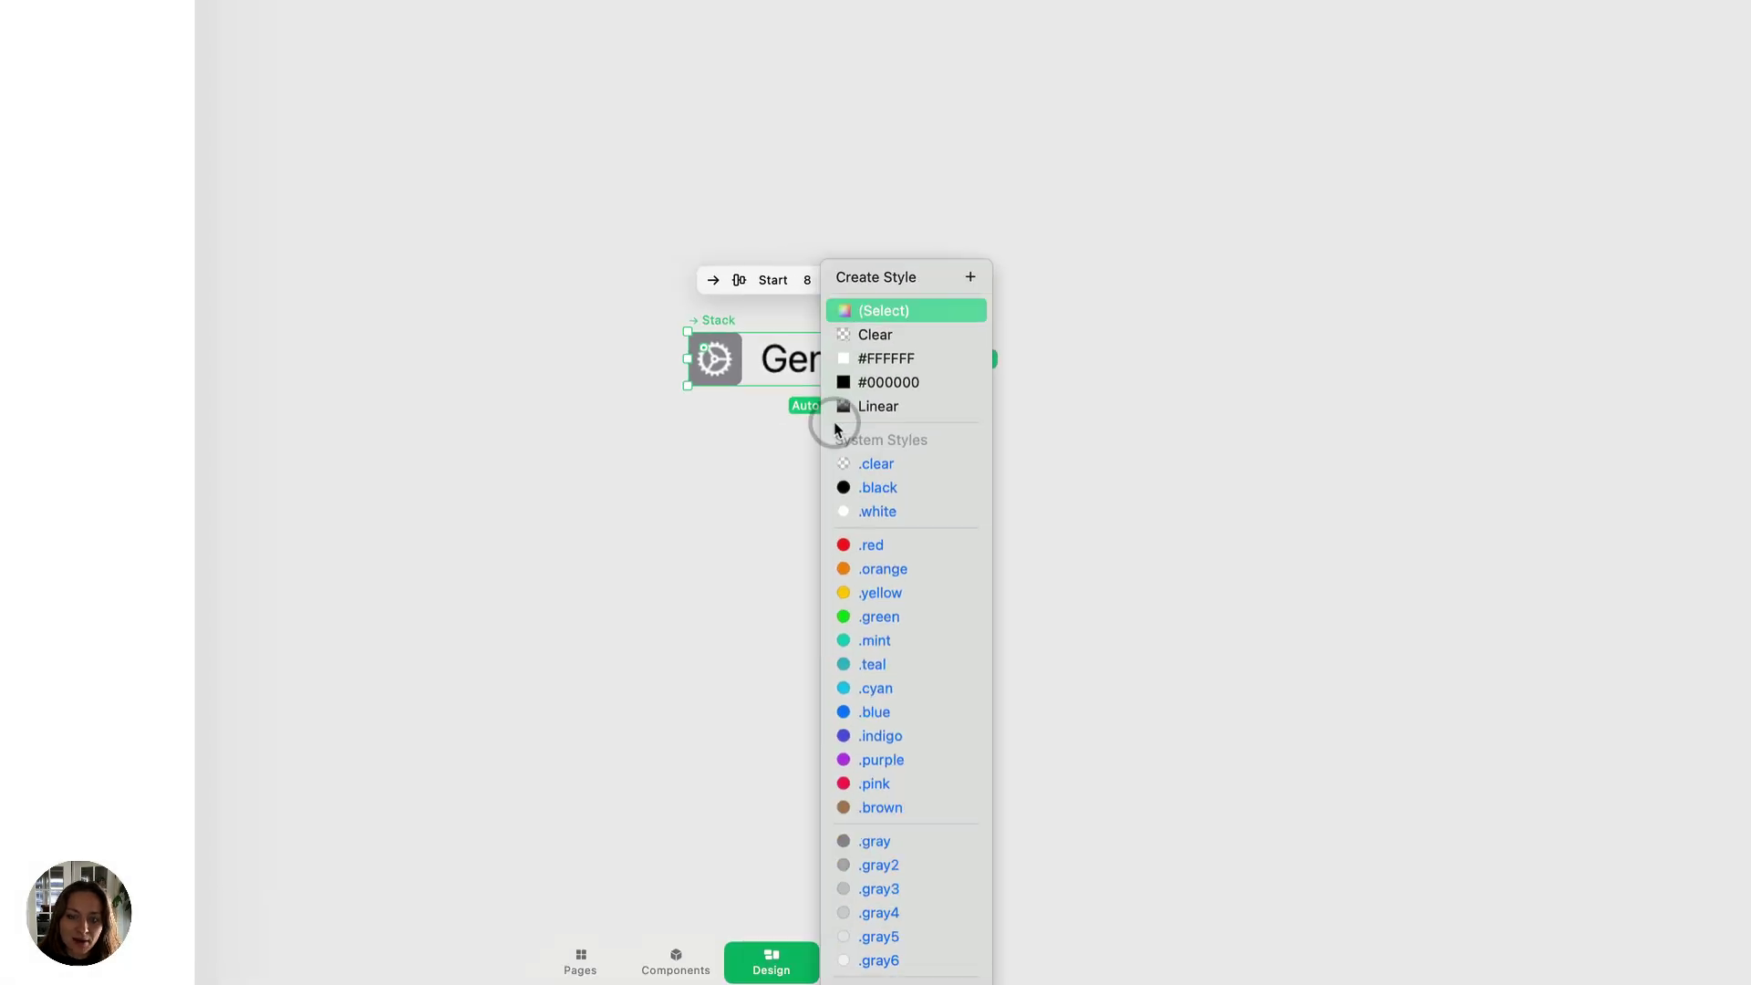
pyautogui.click(894, 908)
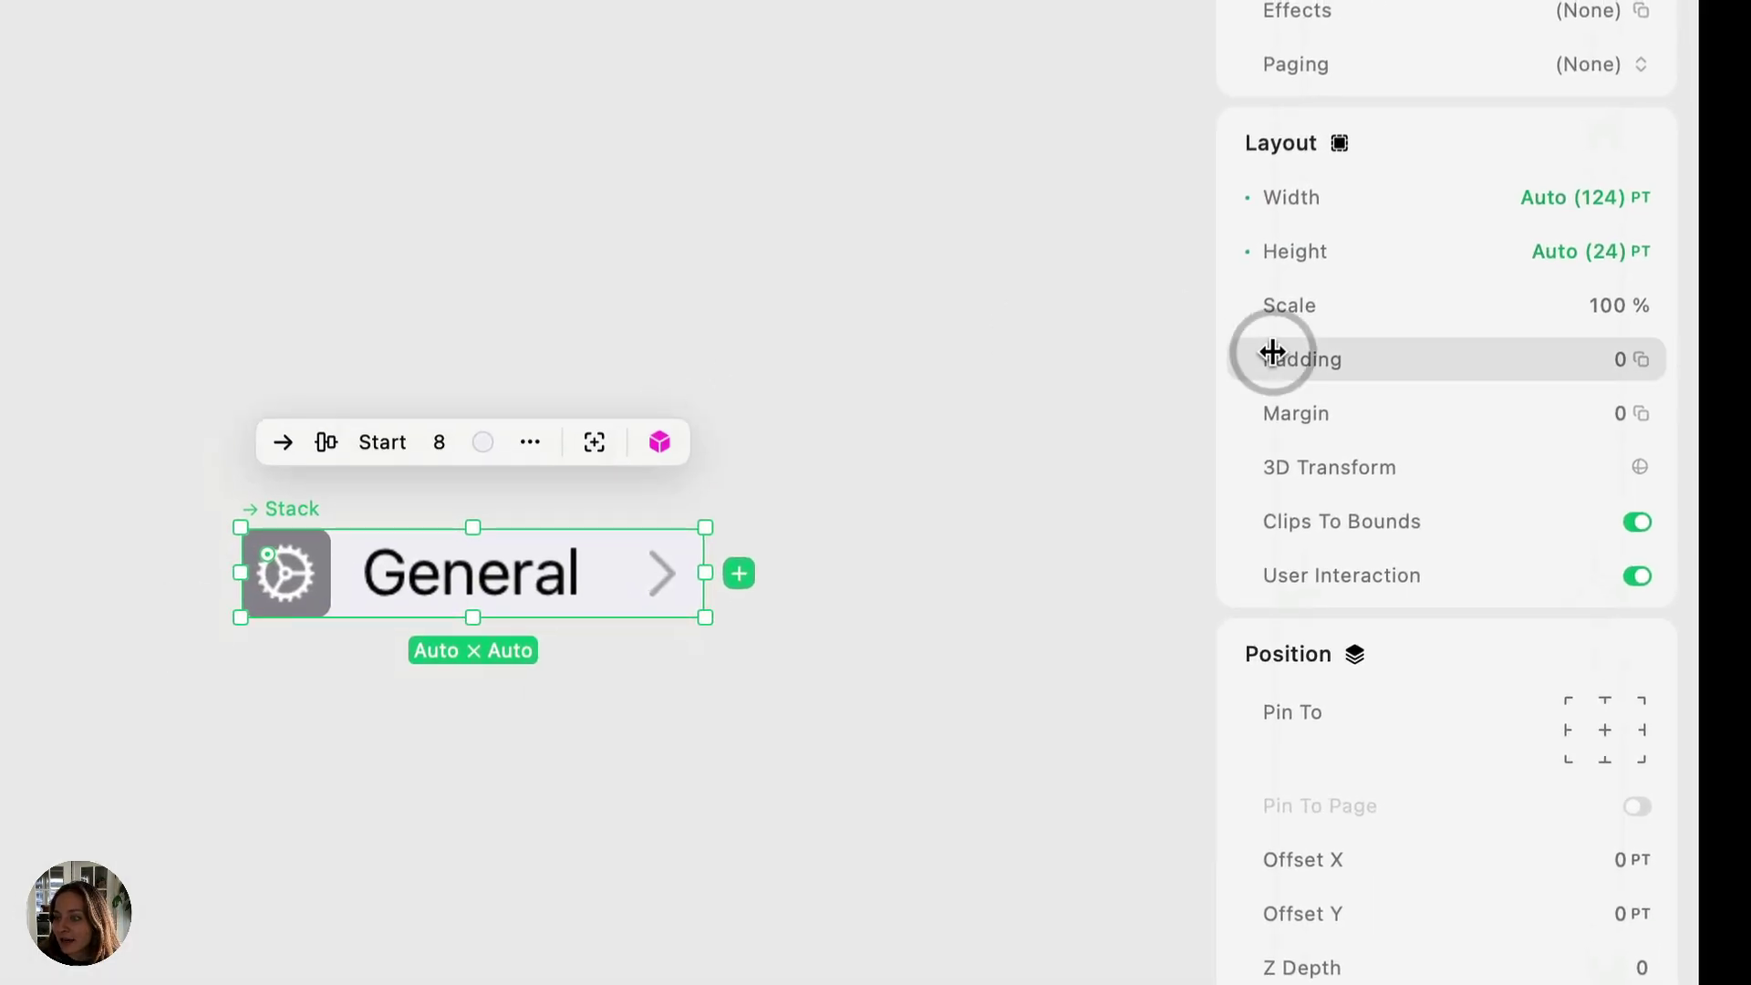
# Set the stack's padding to 8 pt, with the top and bottom padding reduced to 4 pt.
pyautogui.moveTo(1272, 352); pyautogui.dragTo(1477, 355)
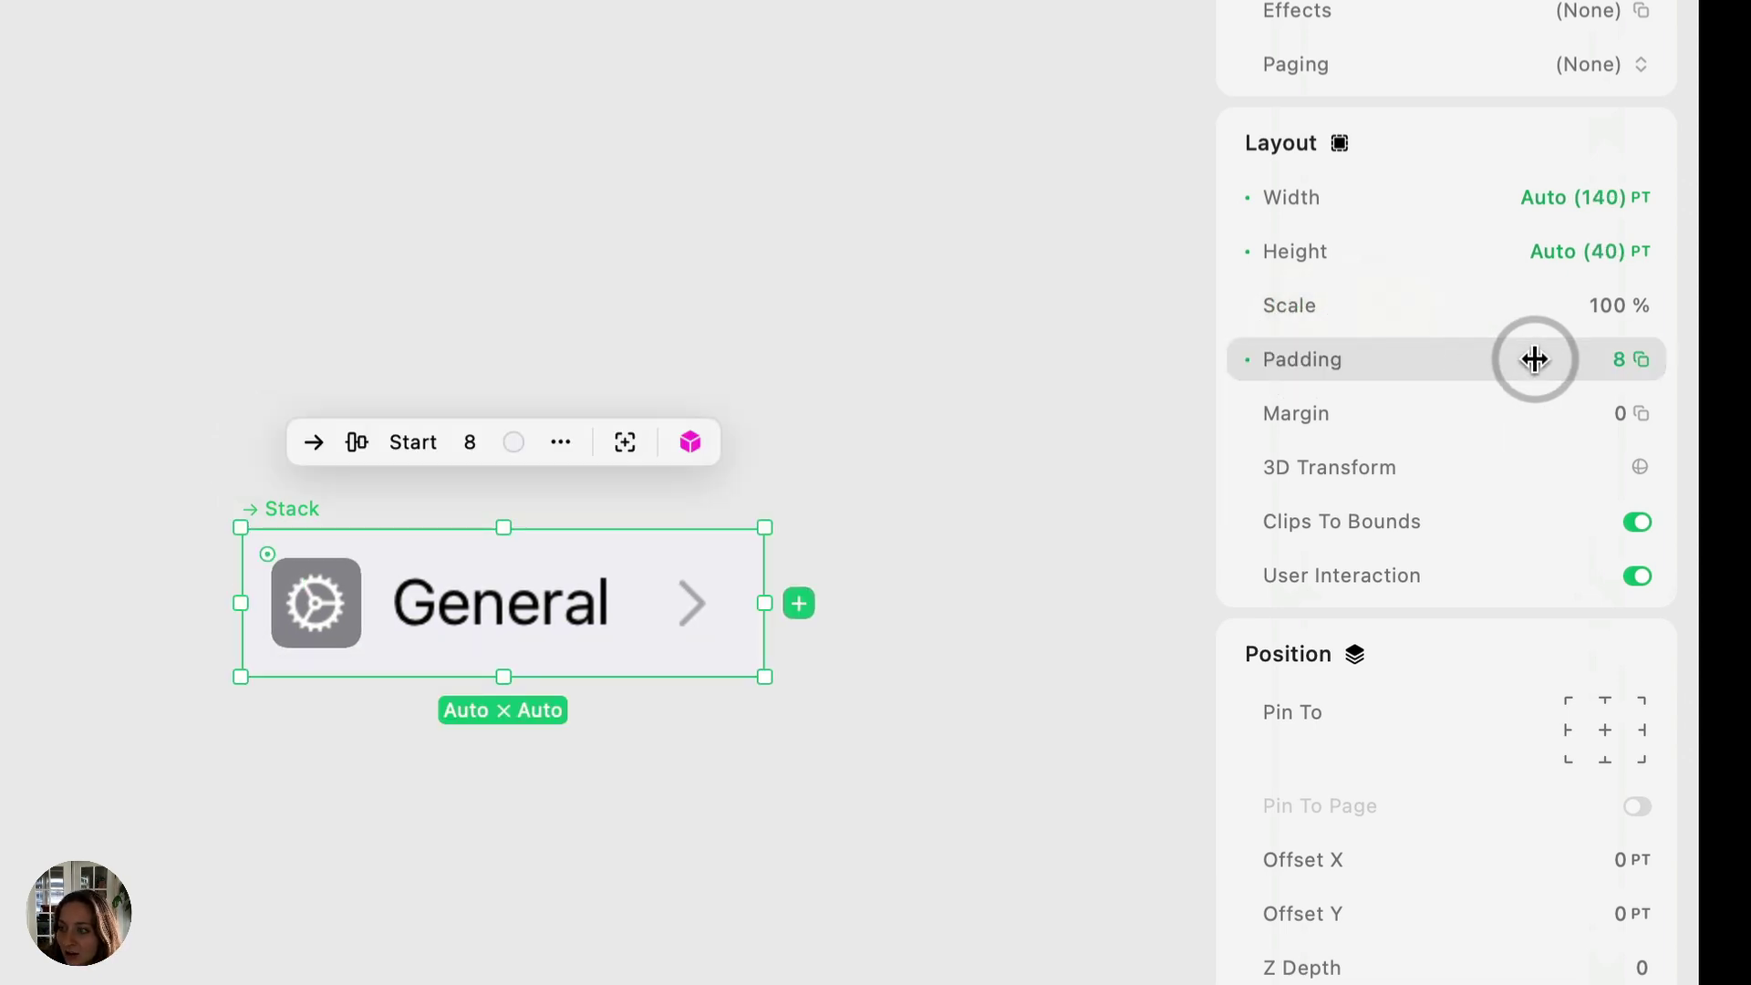
pyautogui.click(1633, 359)
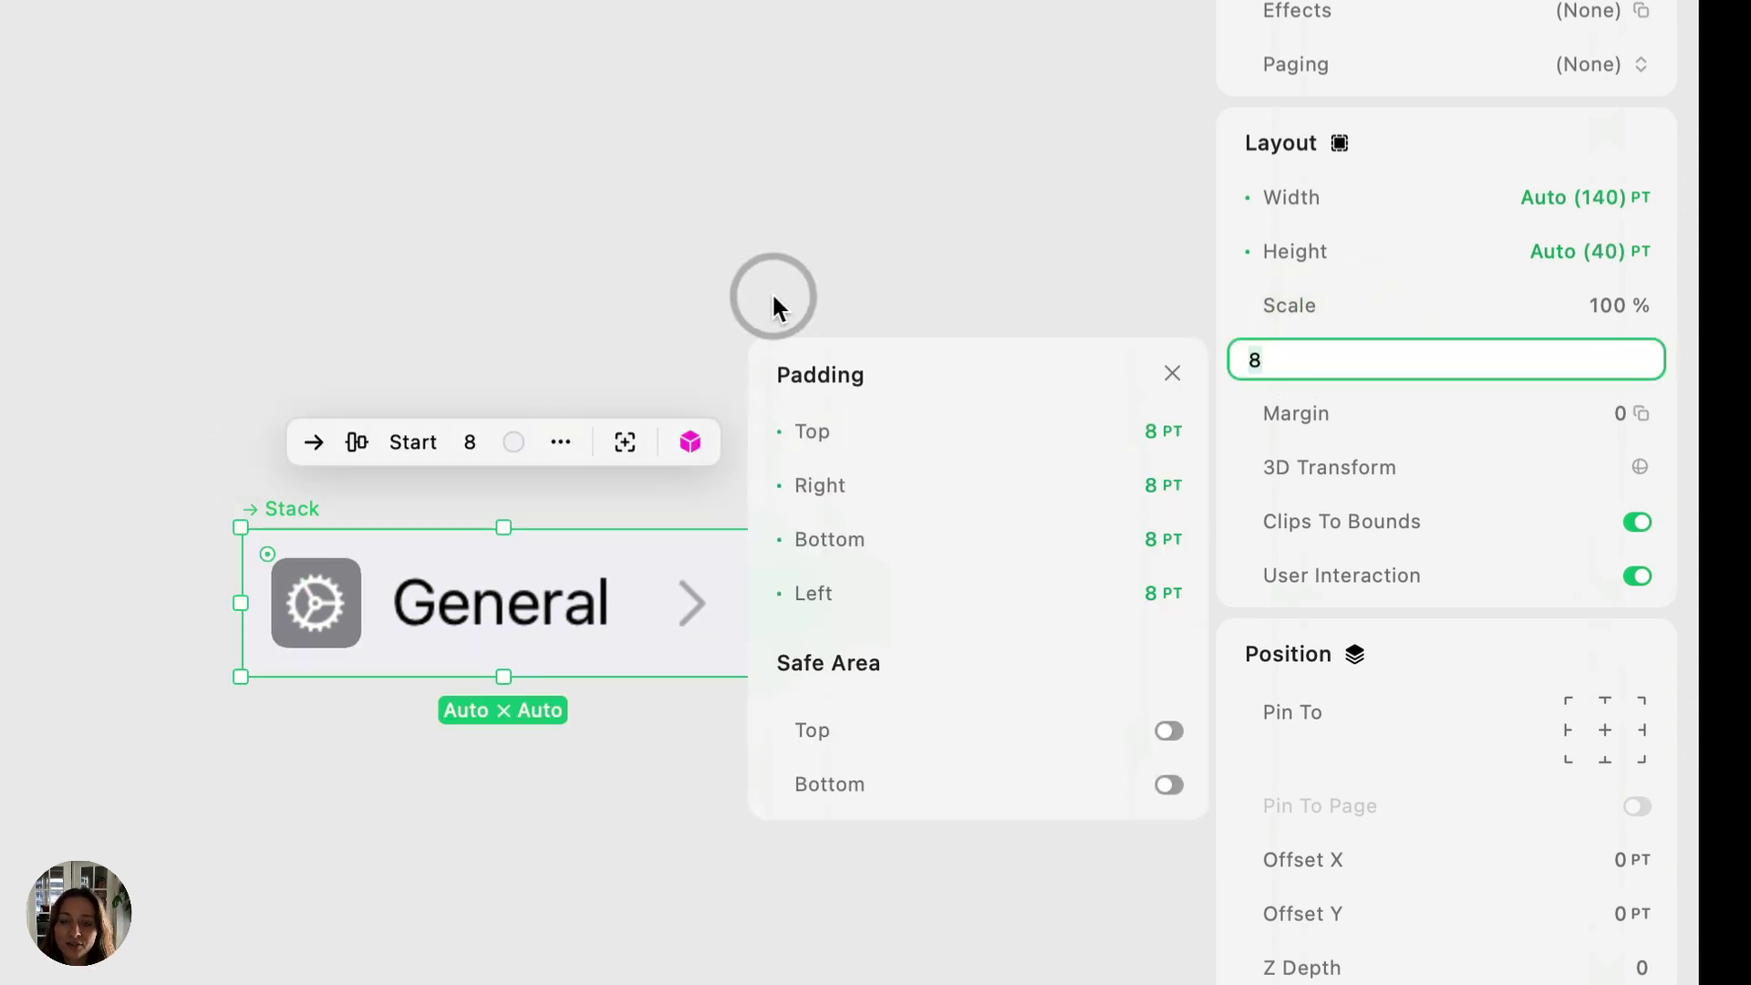
pyautogui.moveTo(805, 429)
pyautogui.mouseDown()
pyautogui.moveTo(875, 438)
pyautogui.moveTo(801, 441)
pyautogui.mouseUp()
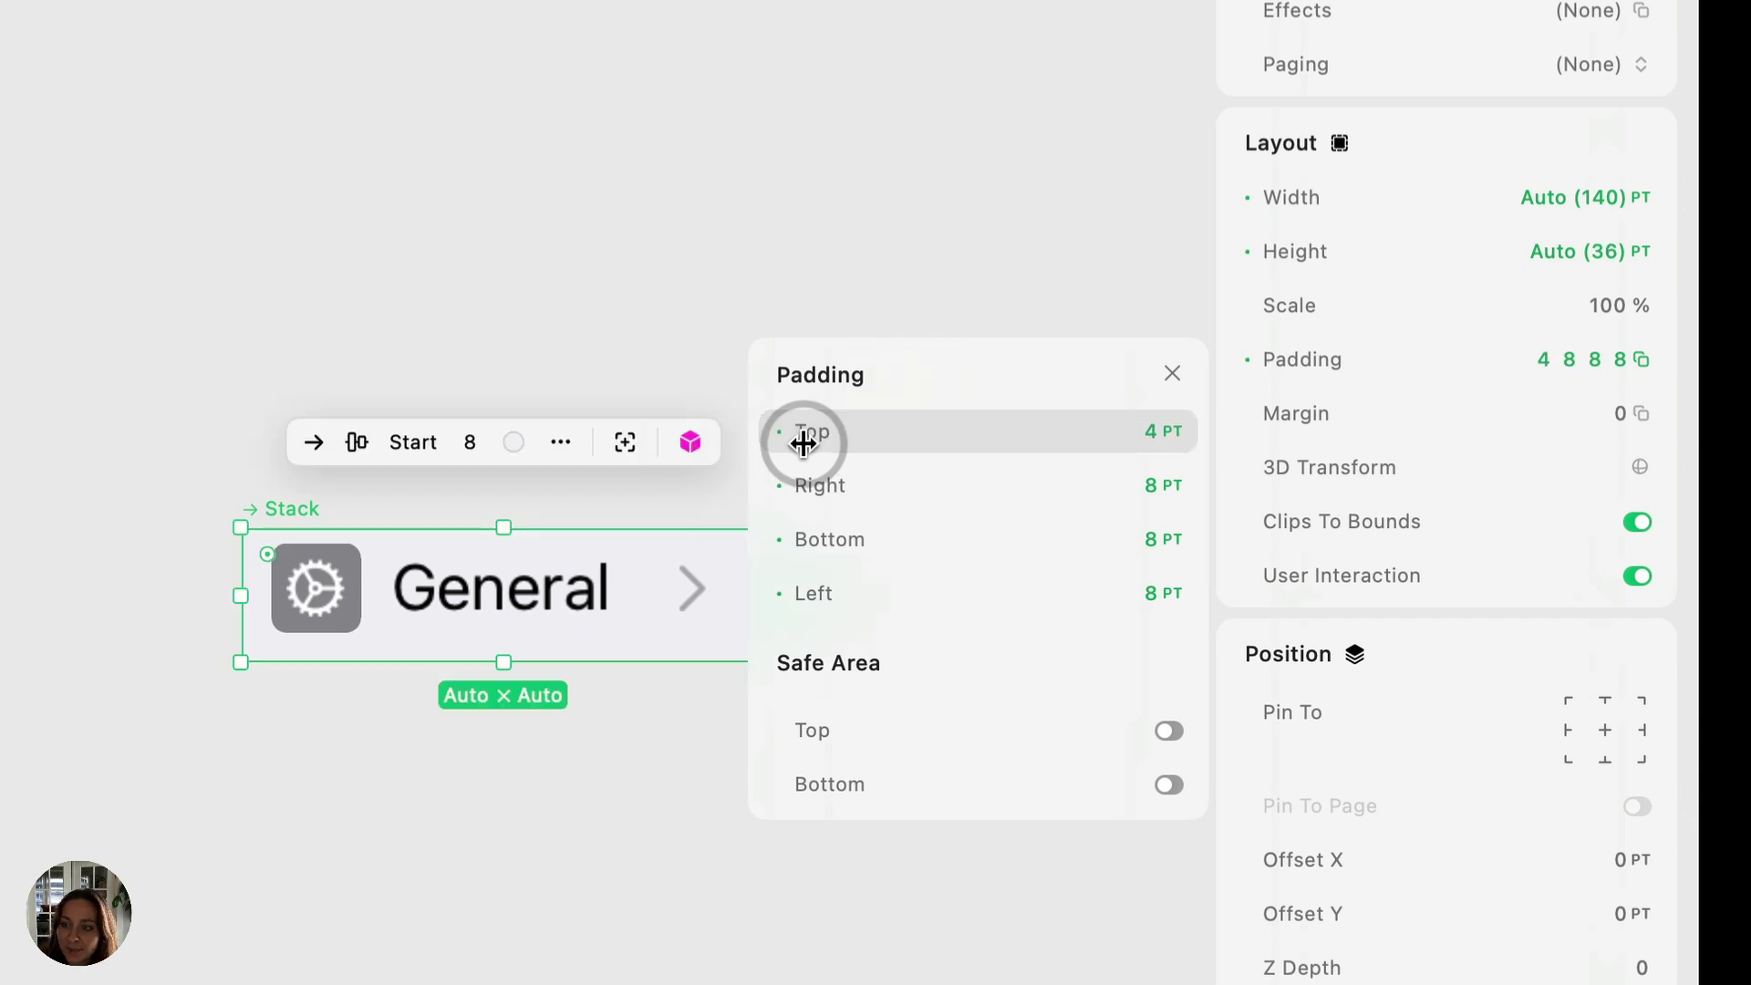
pyautogui.moveTo(803, 539)
pyautogui.mouseDown()
pyautogui.moveTo(860, 539)
pyautogui.moveTo(802, 539)
pyautogui.mouseUp()
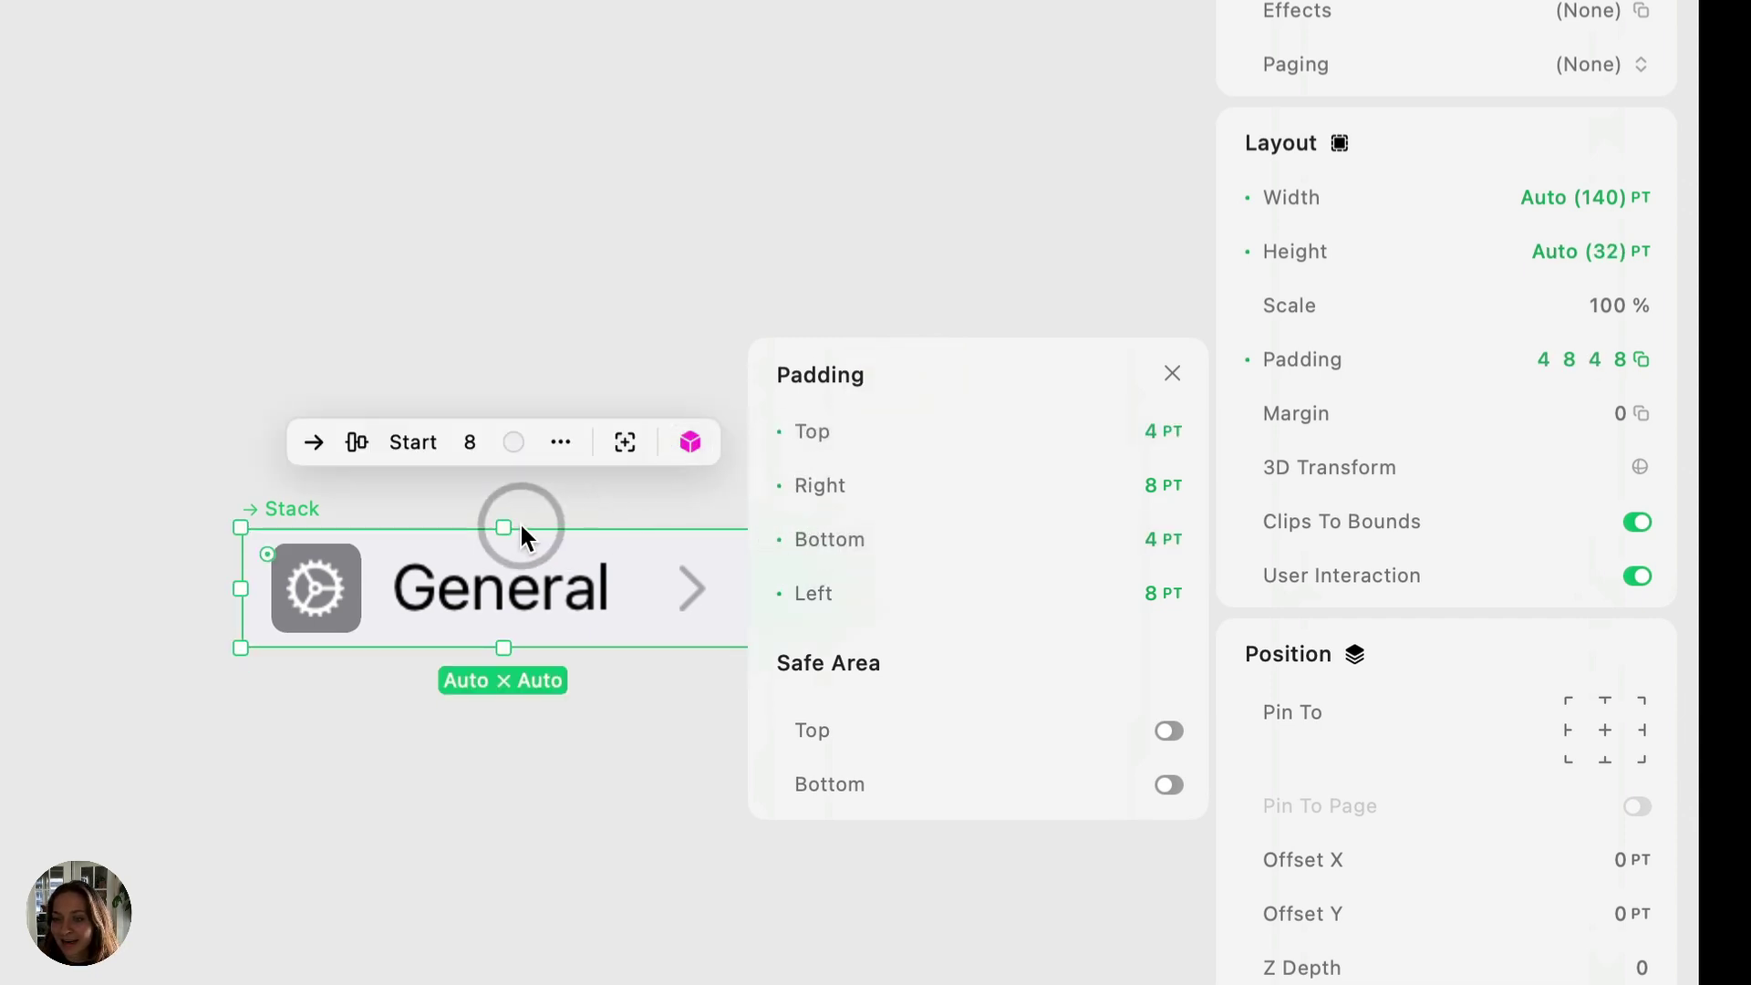
pyautogui.click(1172, 375)
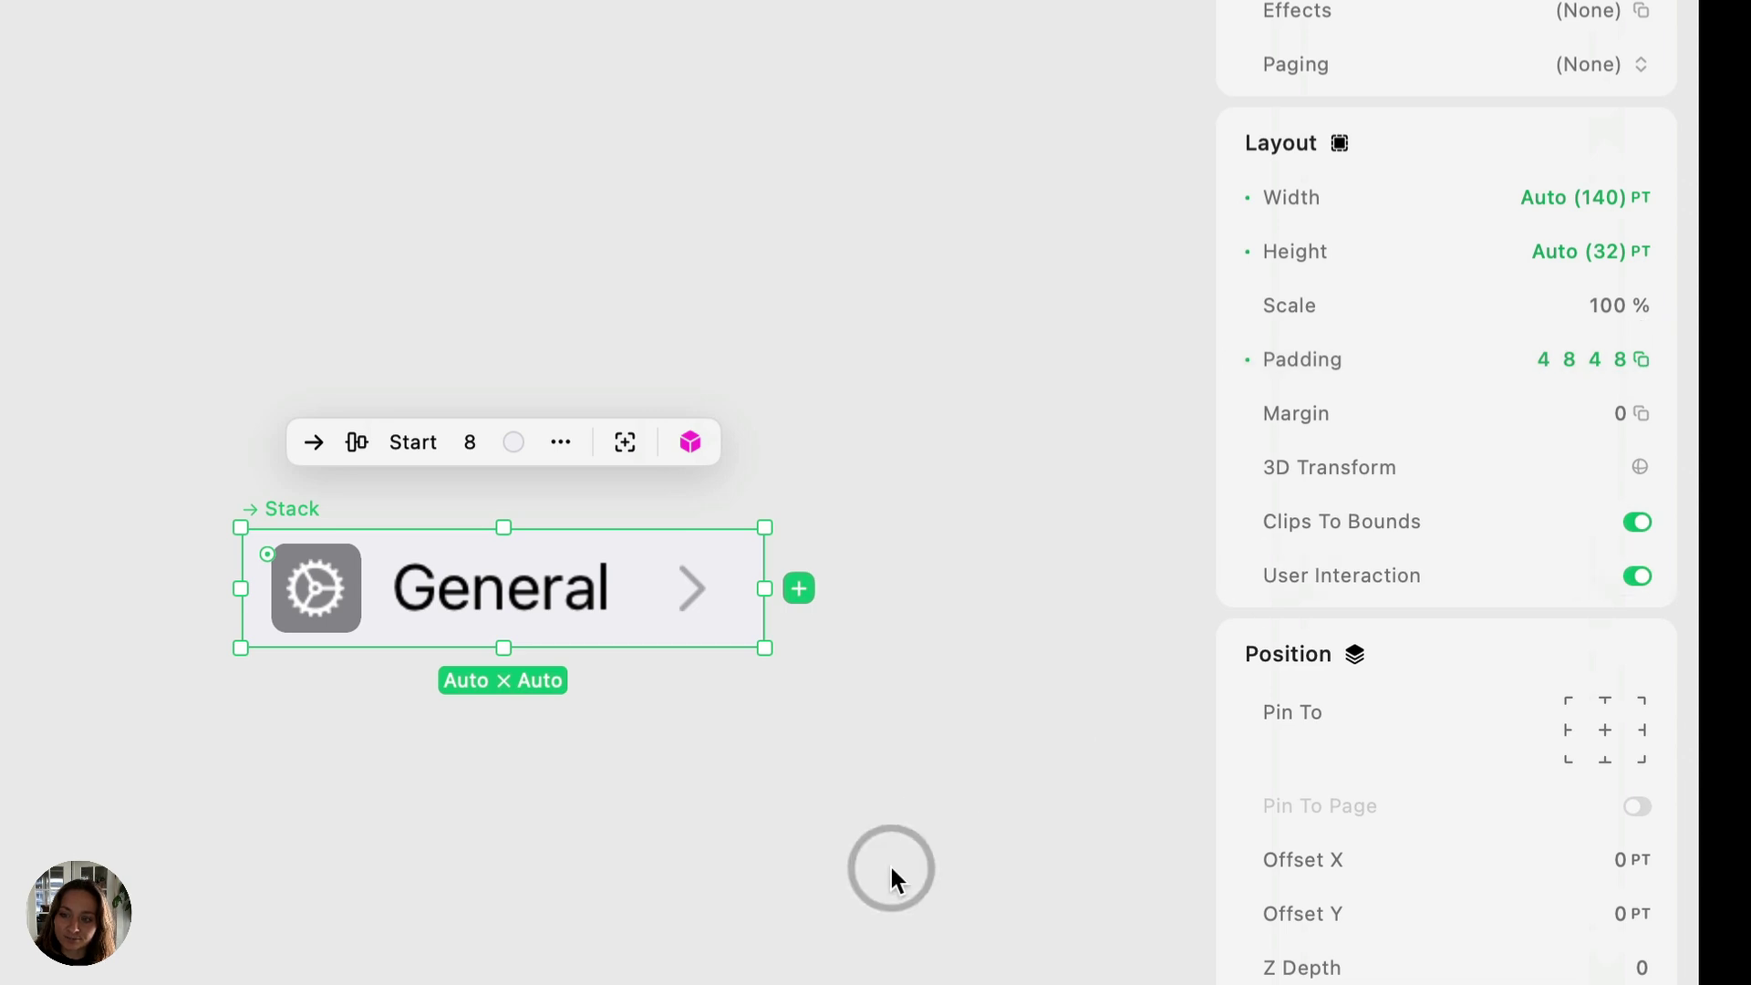
# Round the stack's corners to a radius of 4 and set its width to Fill.
pyautogui.moveTo(269, 554)
pyautogui.mouseDown()
pyautogui.moveTo(305, 581)
pyautogui.moveTo(271, 563)
pyautogui.mouseUp()
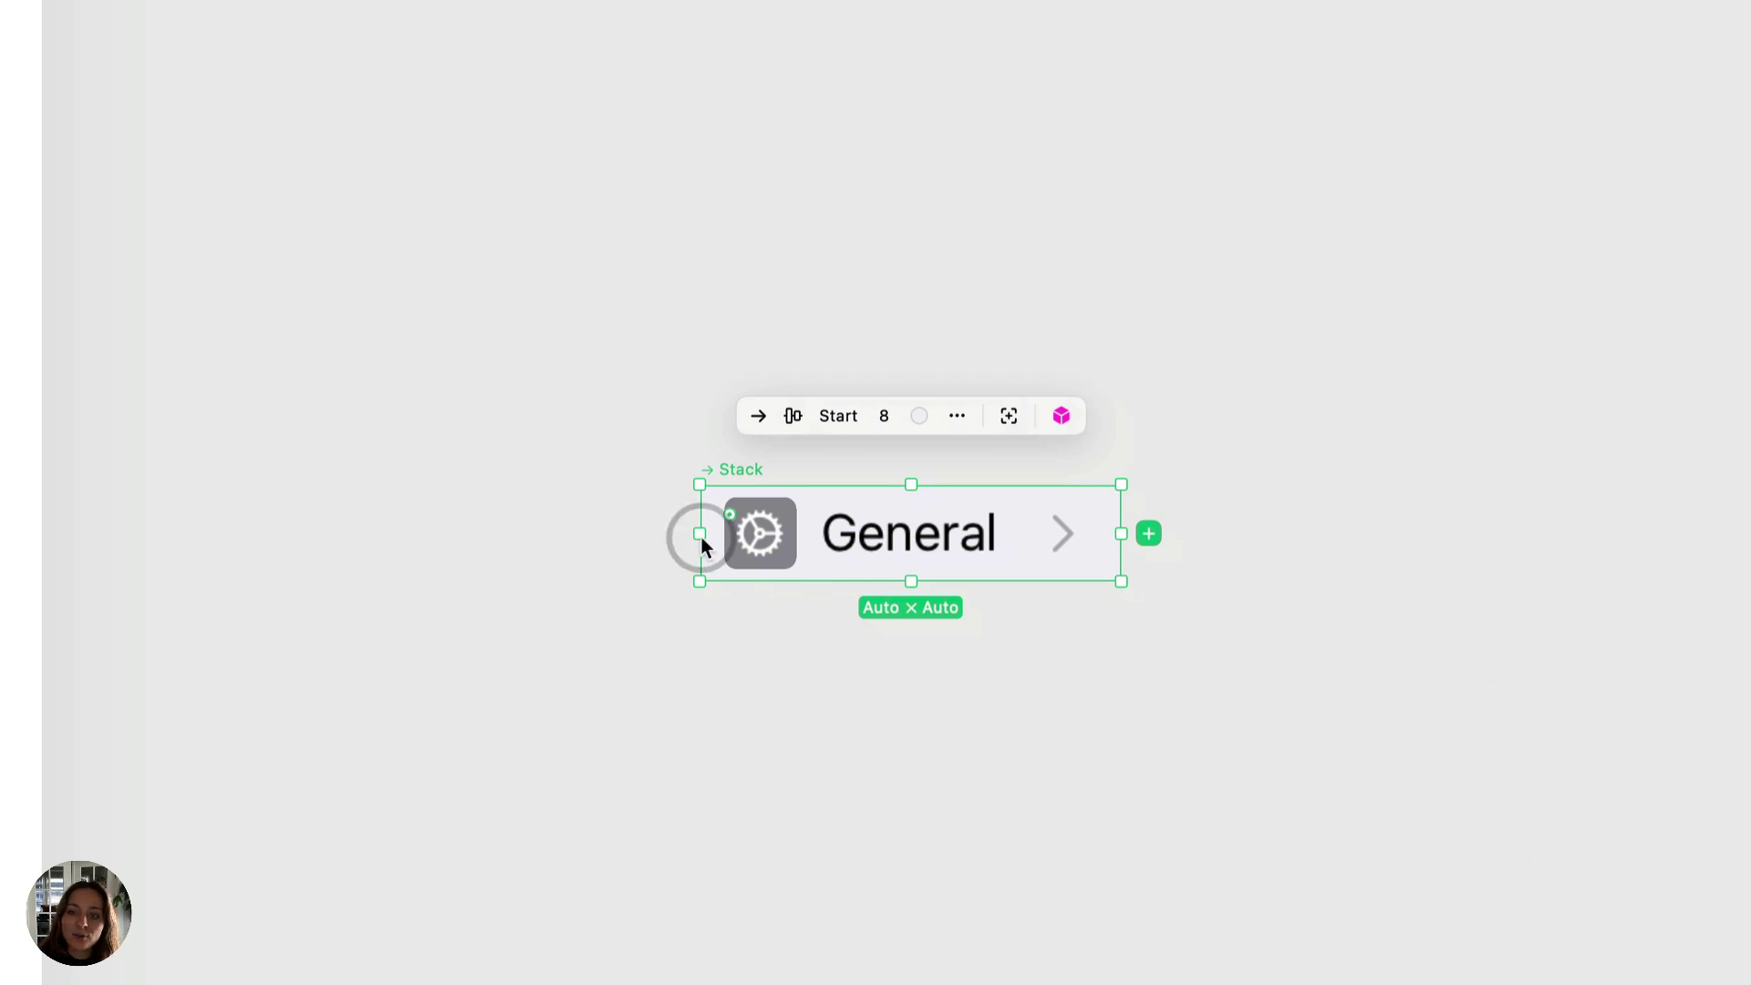
pyautogui.moveTo(996, 585)
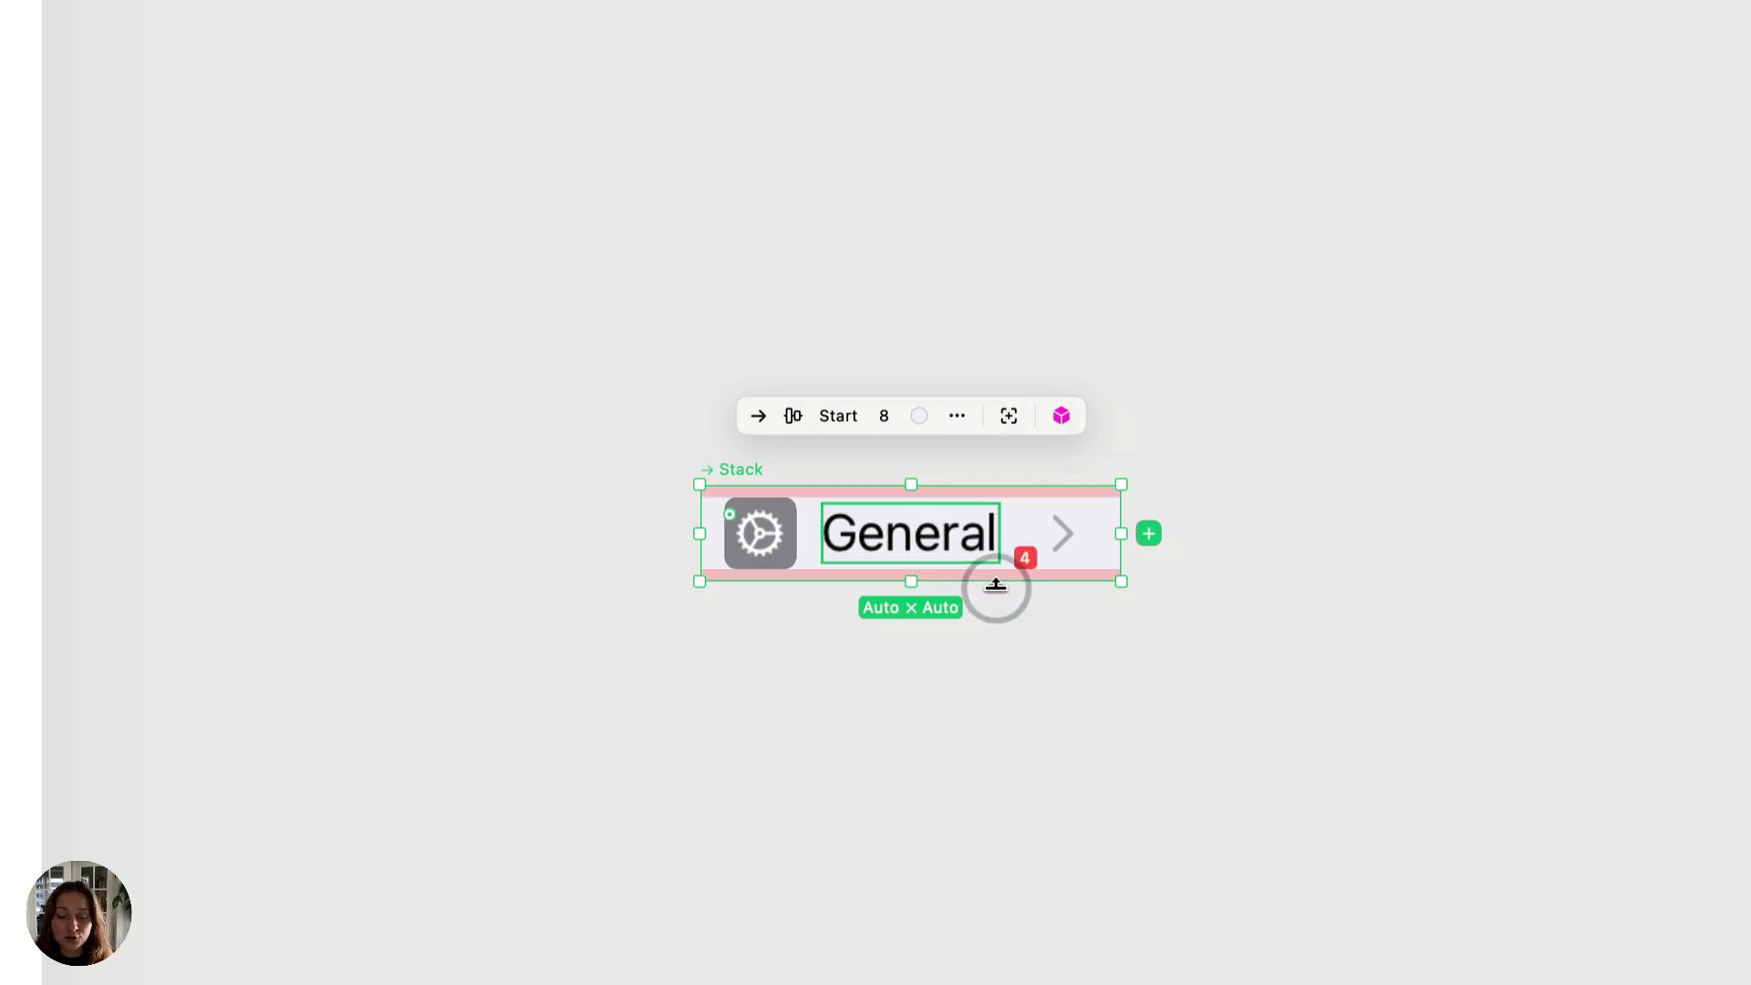
pyautogui.click(1124, 539)
pyautogui.click(1173, 555)
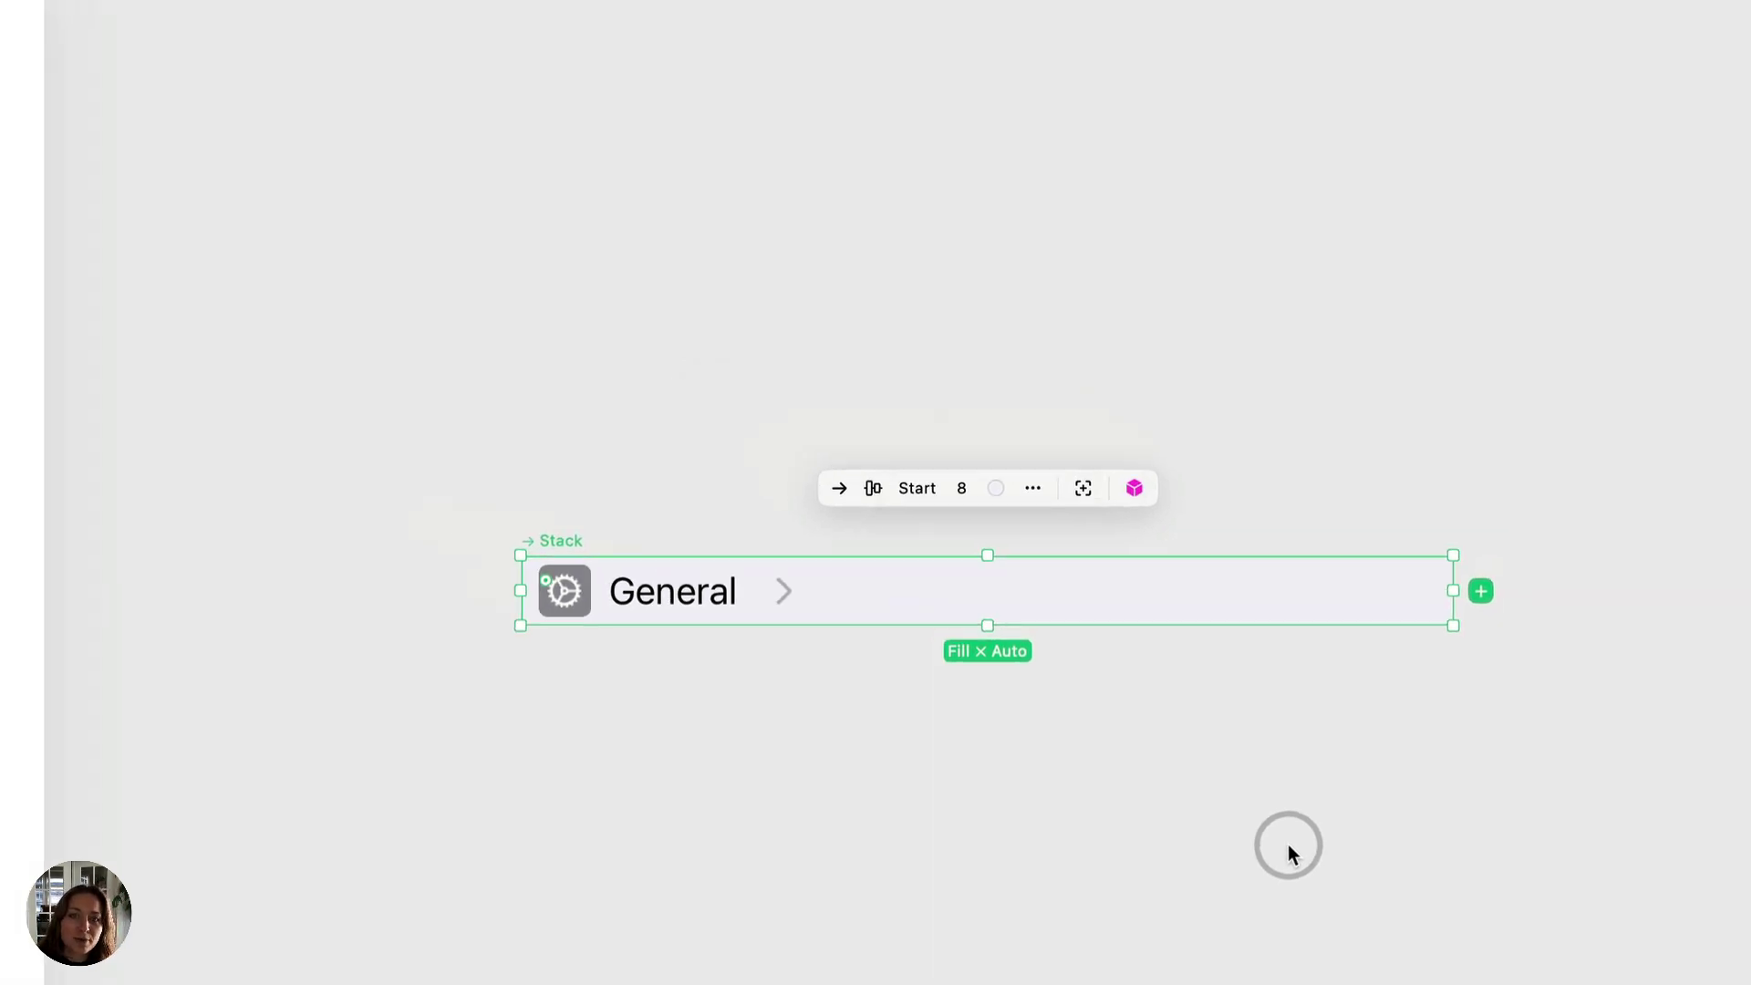
# Change the canvas device model to iPhone 15 Pro.
pyautogui.scroll(-1, 1247, 545)
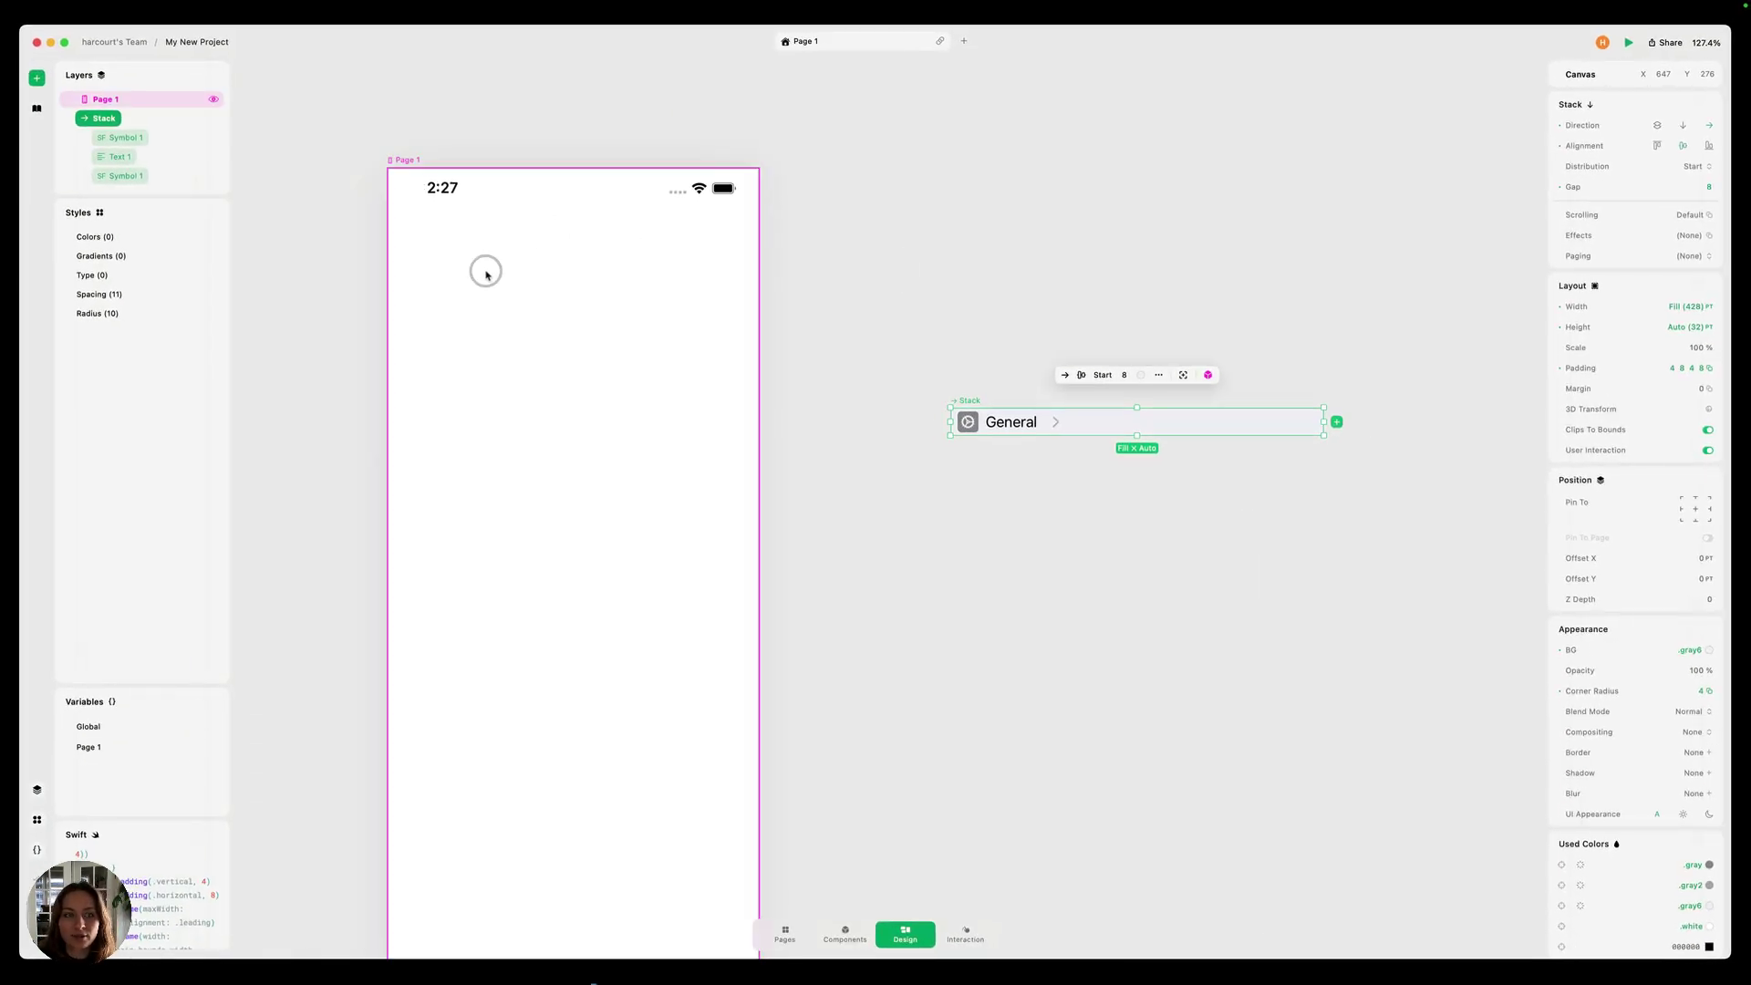
pyautogui.click(897, 230)
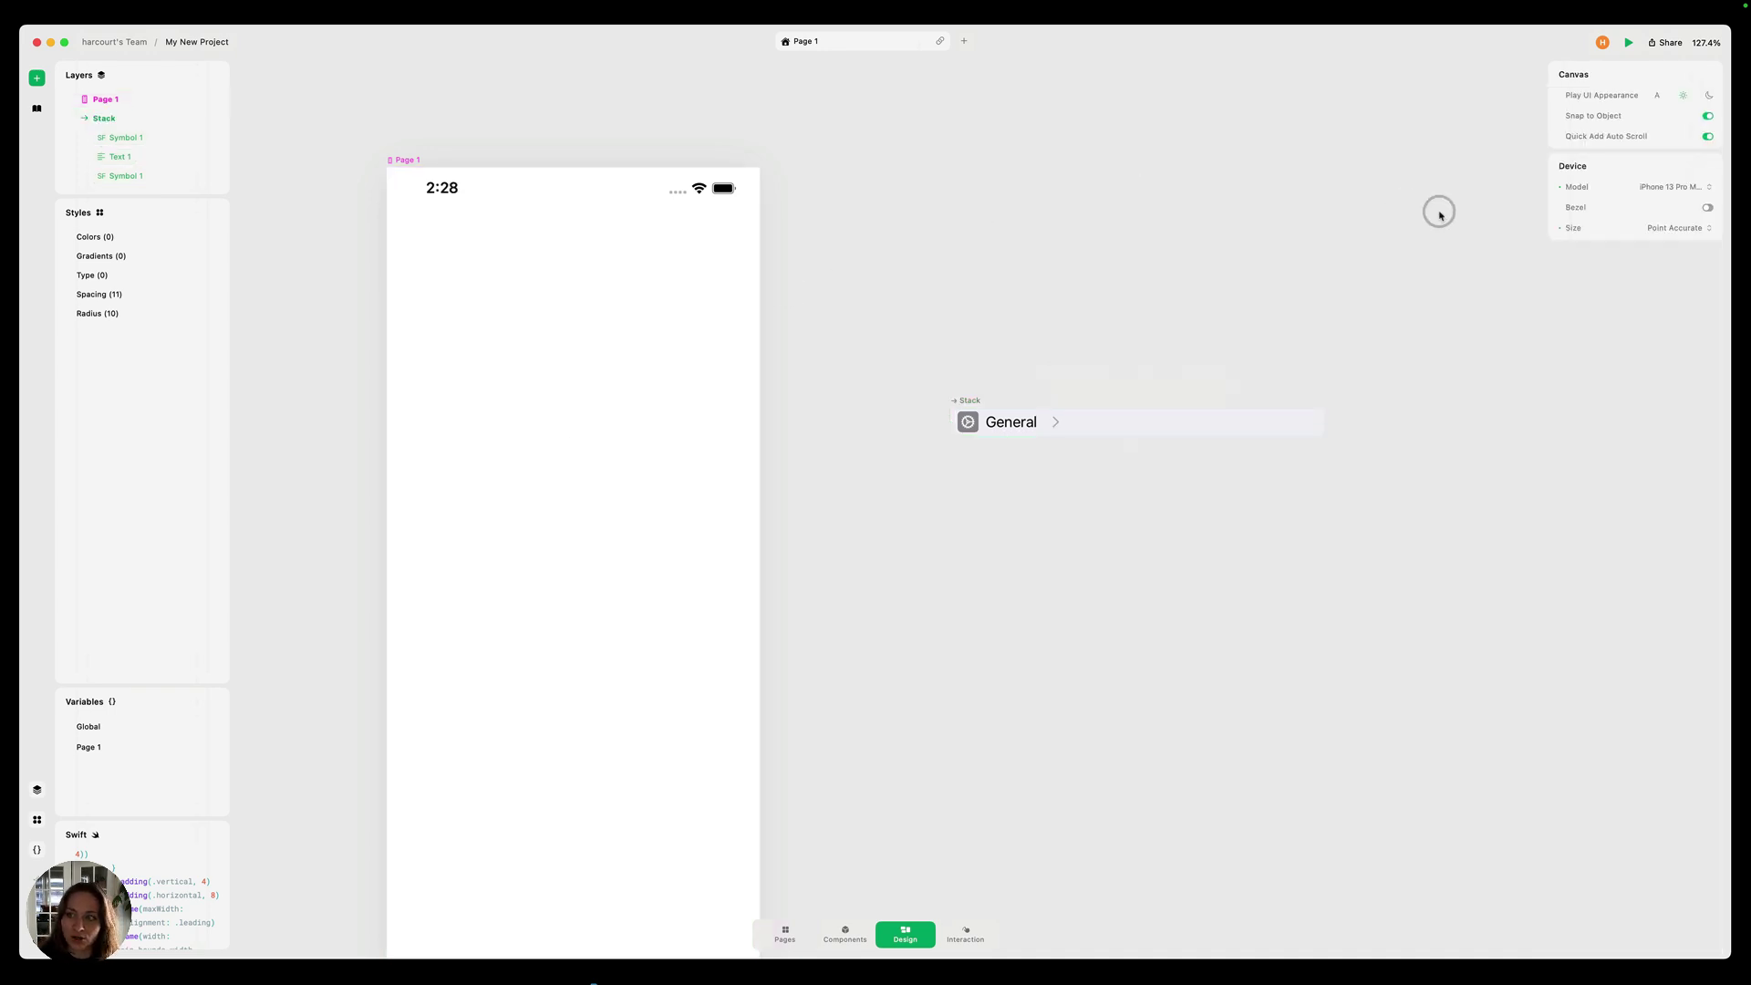
pyautogui.click(1587, 185)
pyautogui.moveTo(1587, 185); pyautogui.dragTo(1551, 184)
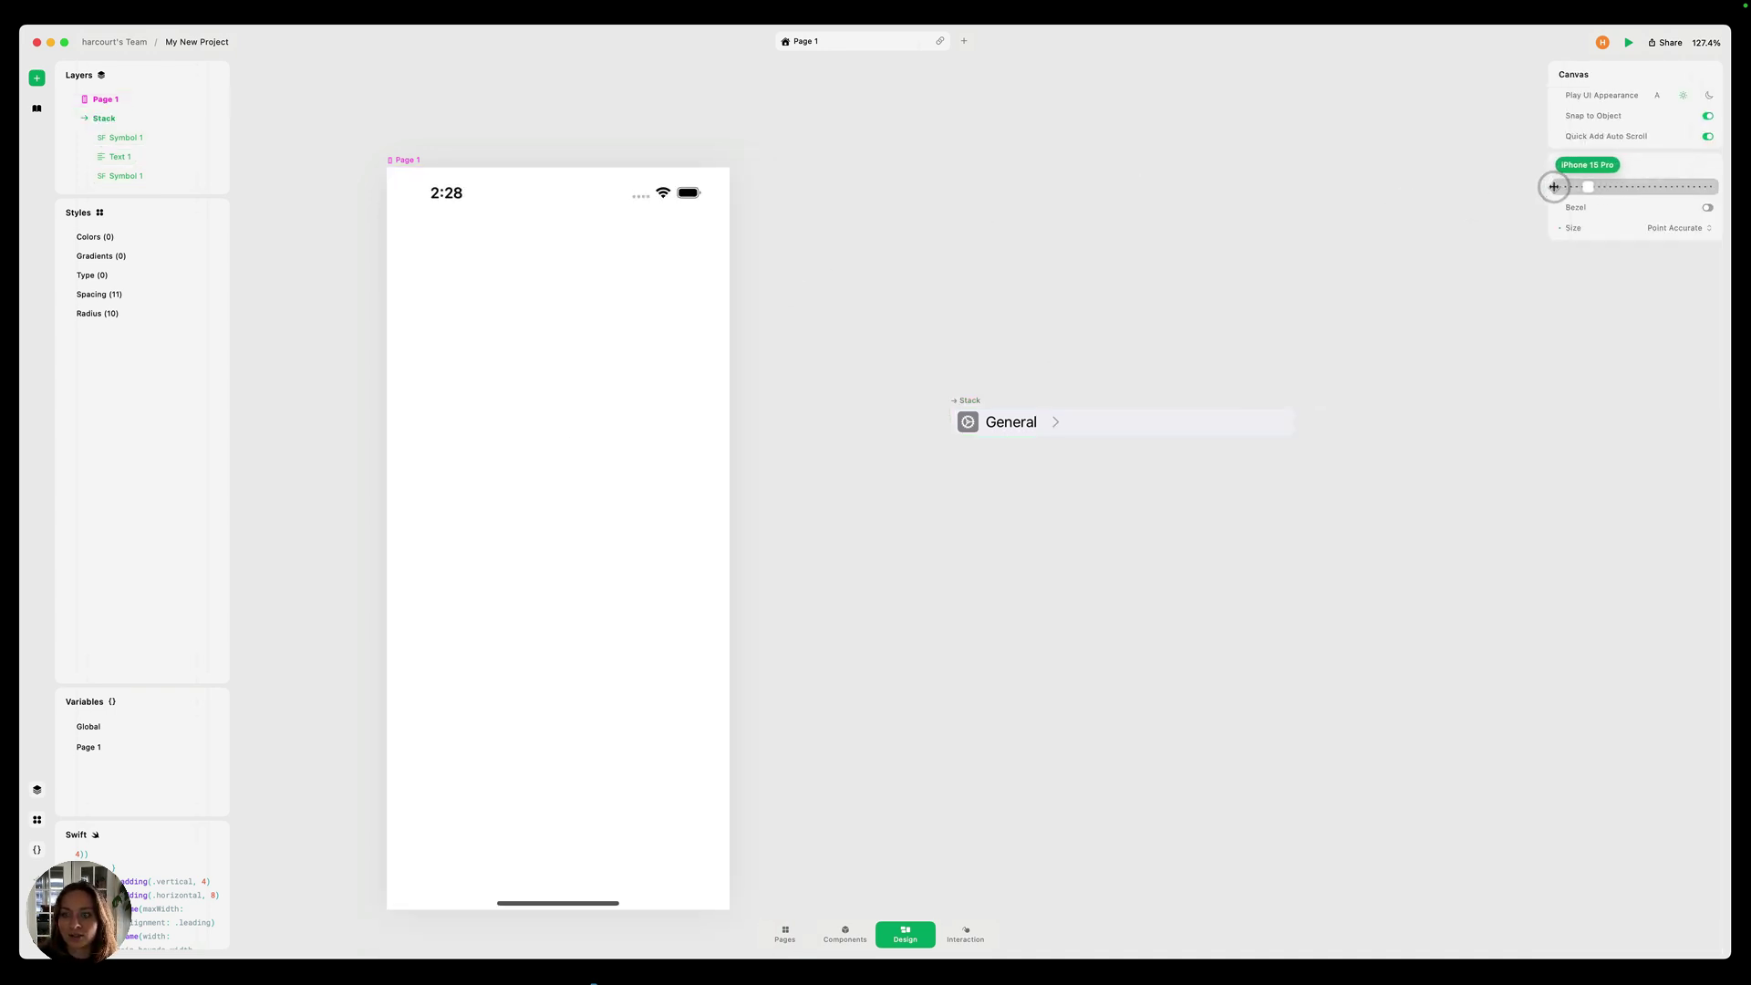
# Add a Spacer at the end of the stack, after the chevron.
pyautogui.click(1199, 418)
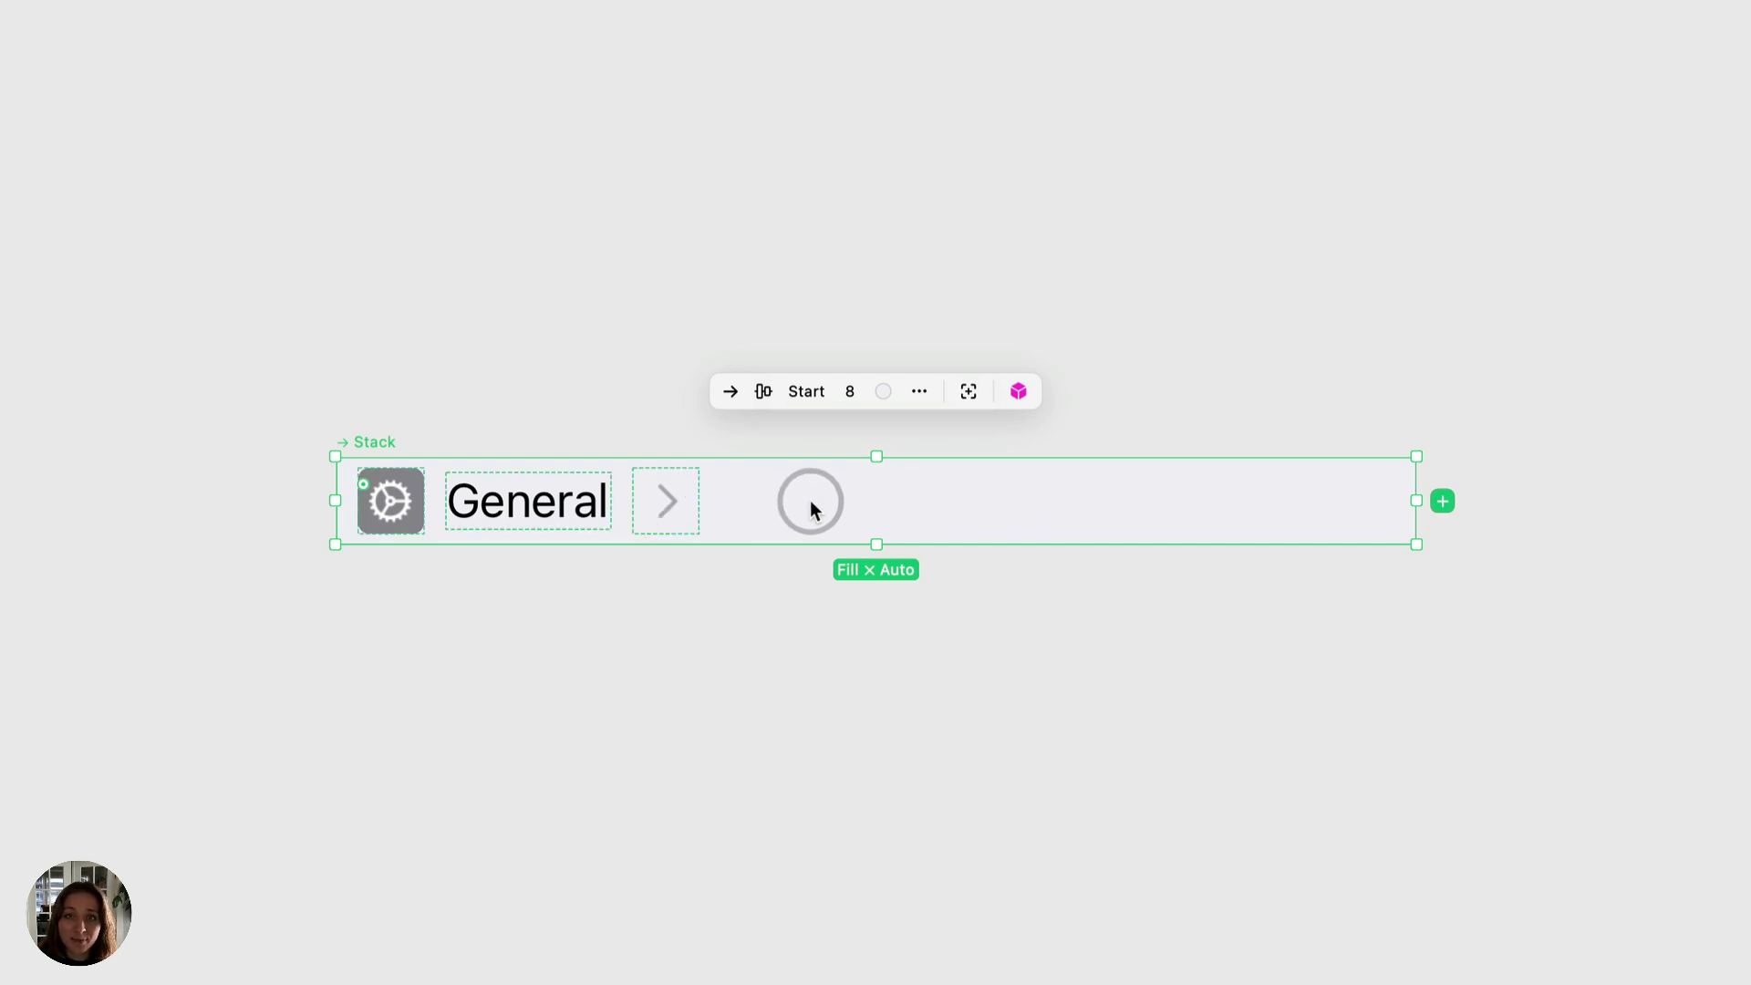
pyautogui.click(1442, 501)
pyautogui.write('space')
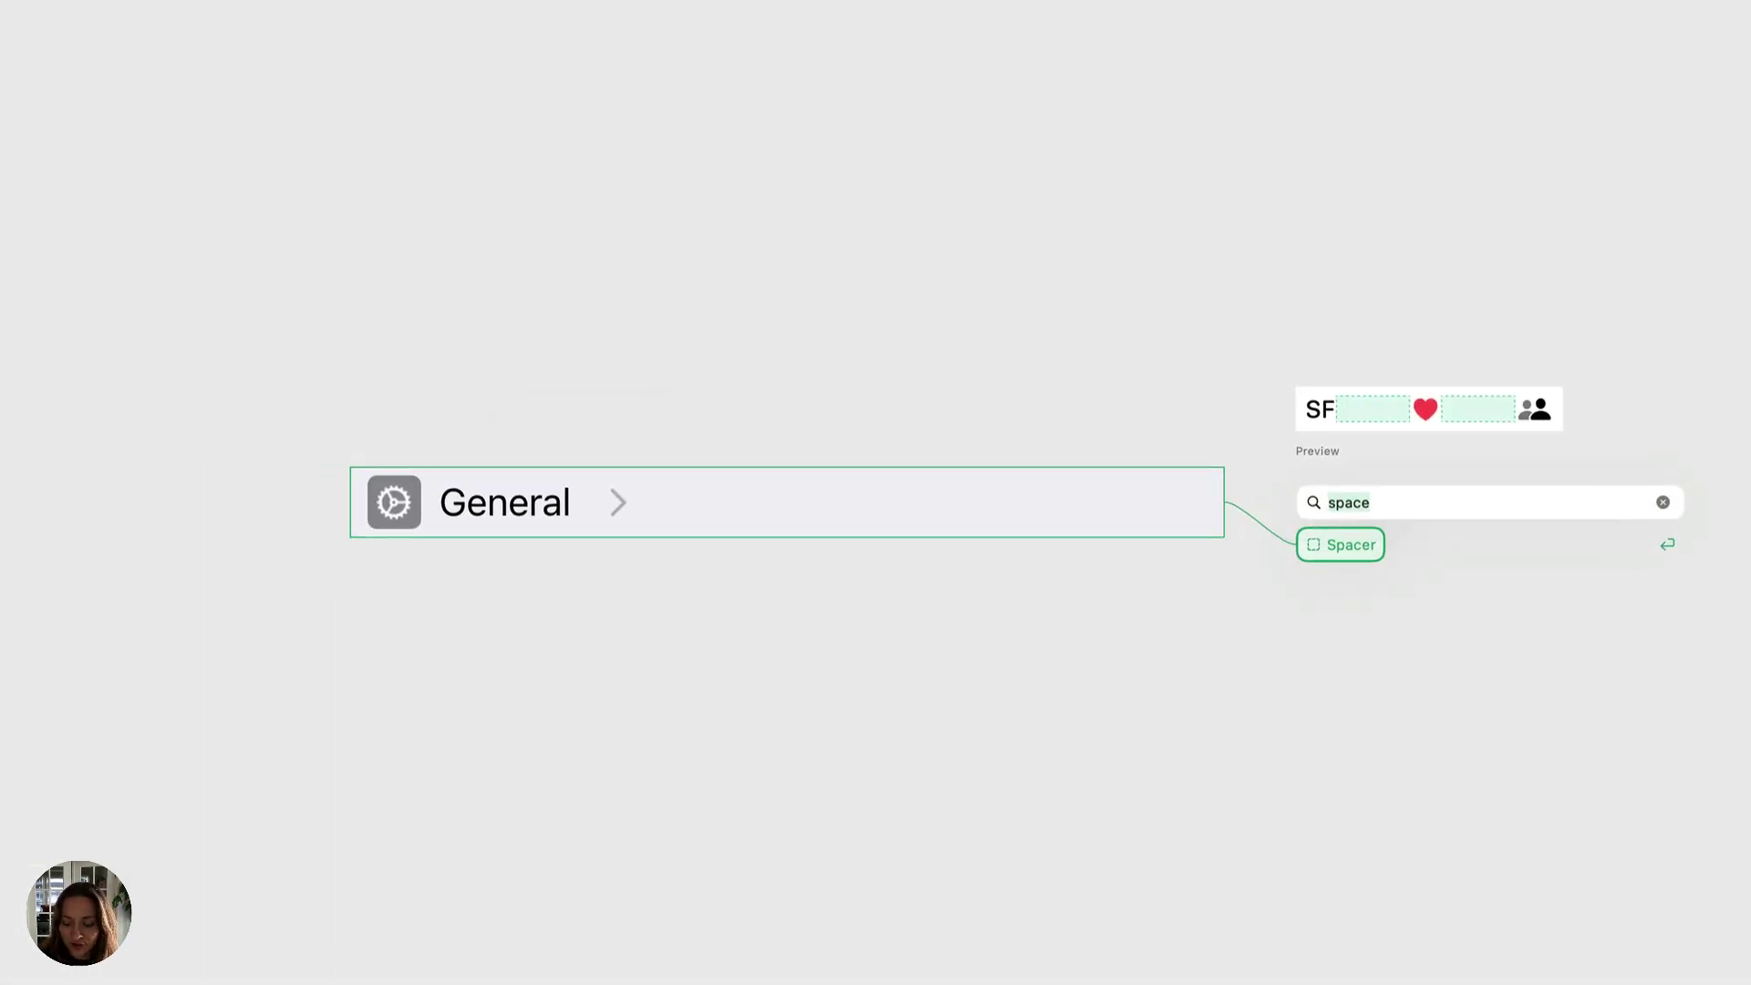
pyautogui.press('Return')
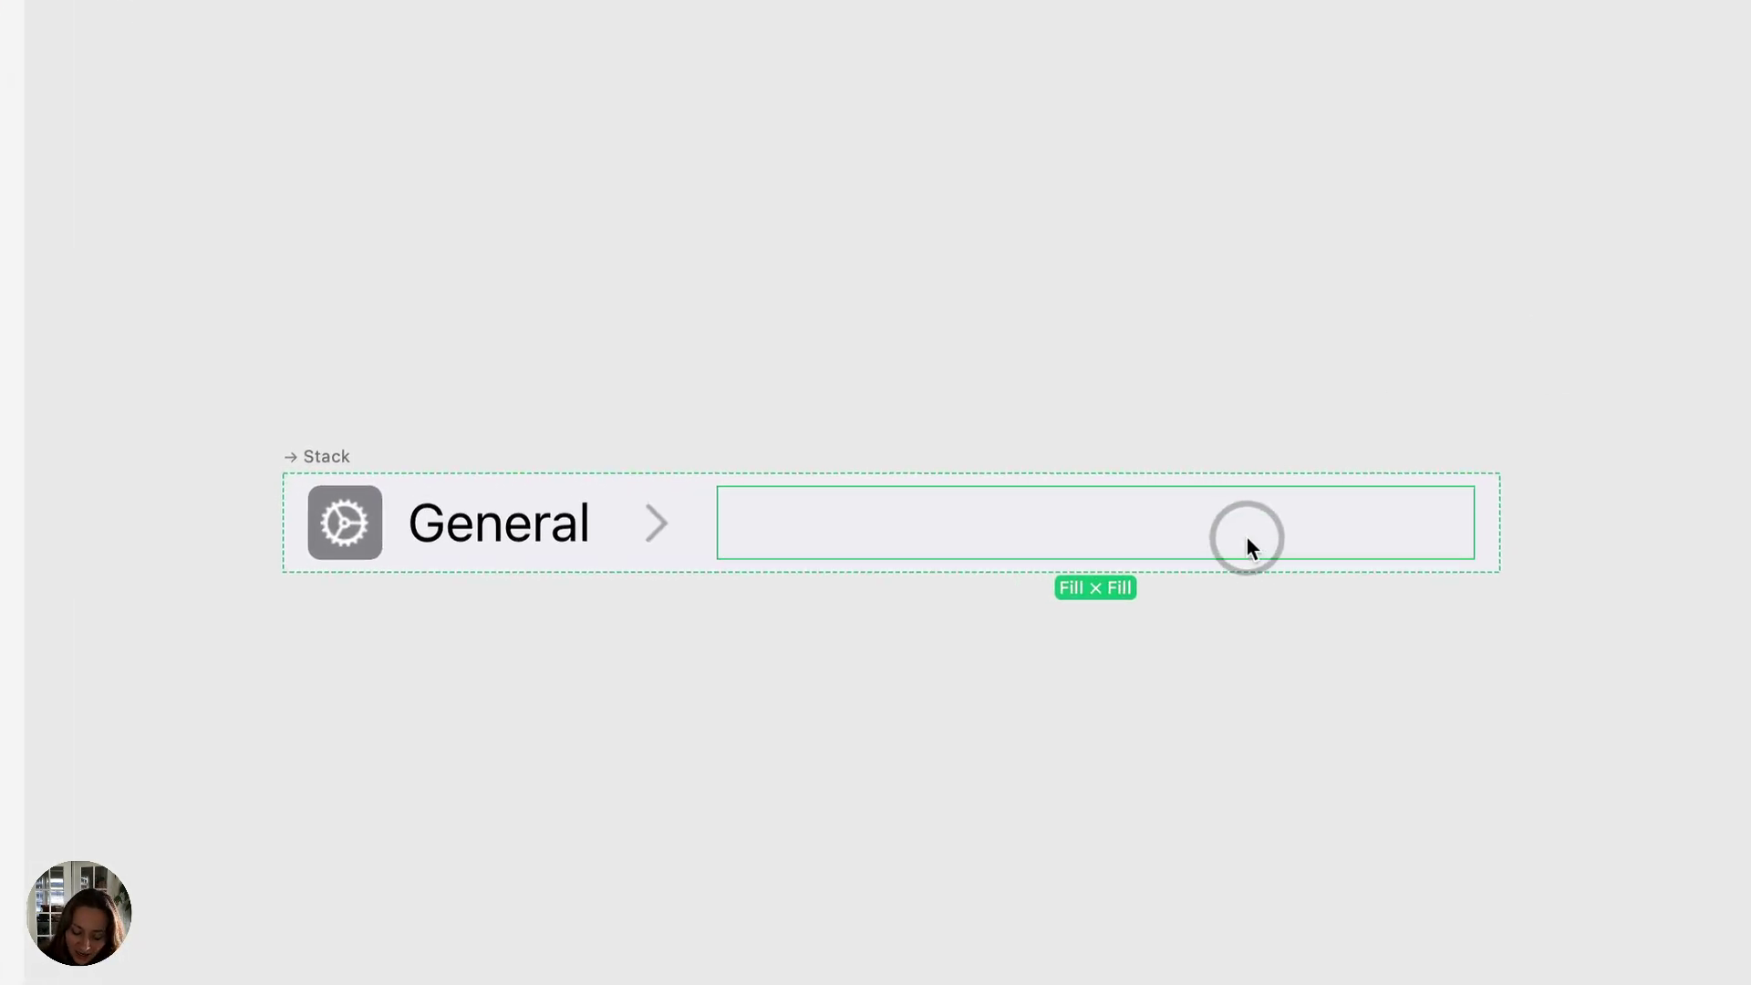
# Reorder the spacer within the stack so it sits between the General text and the chevron.
pyautogui.press('Left')
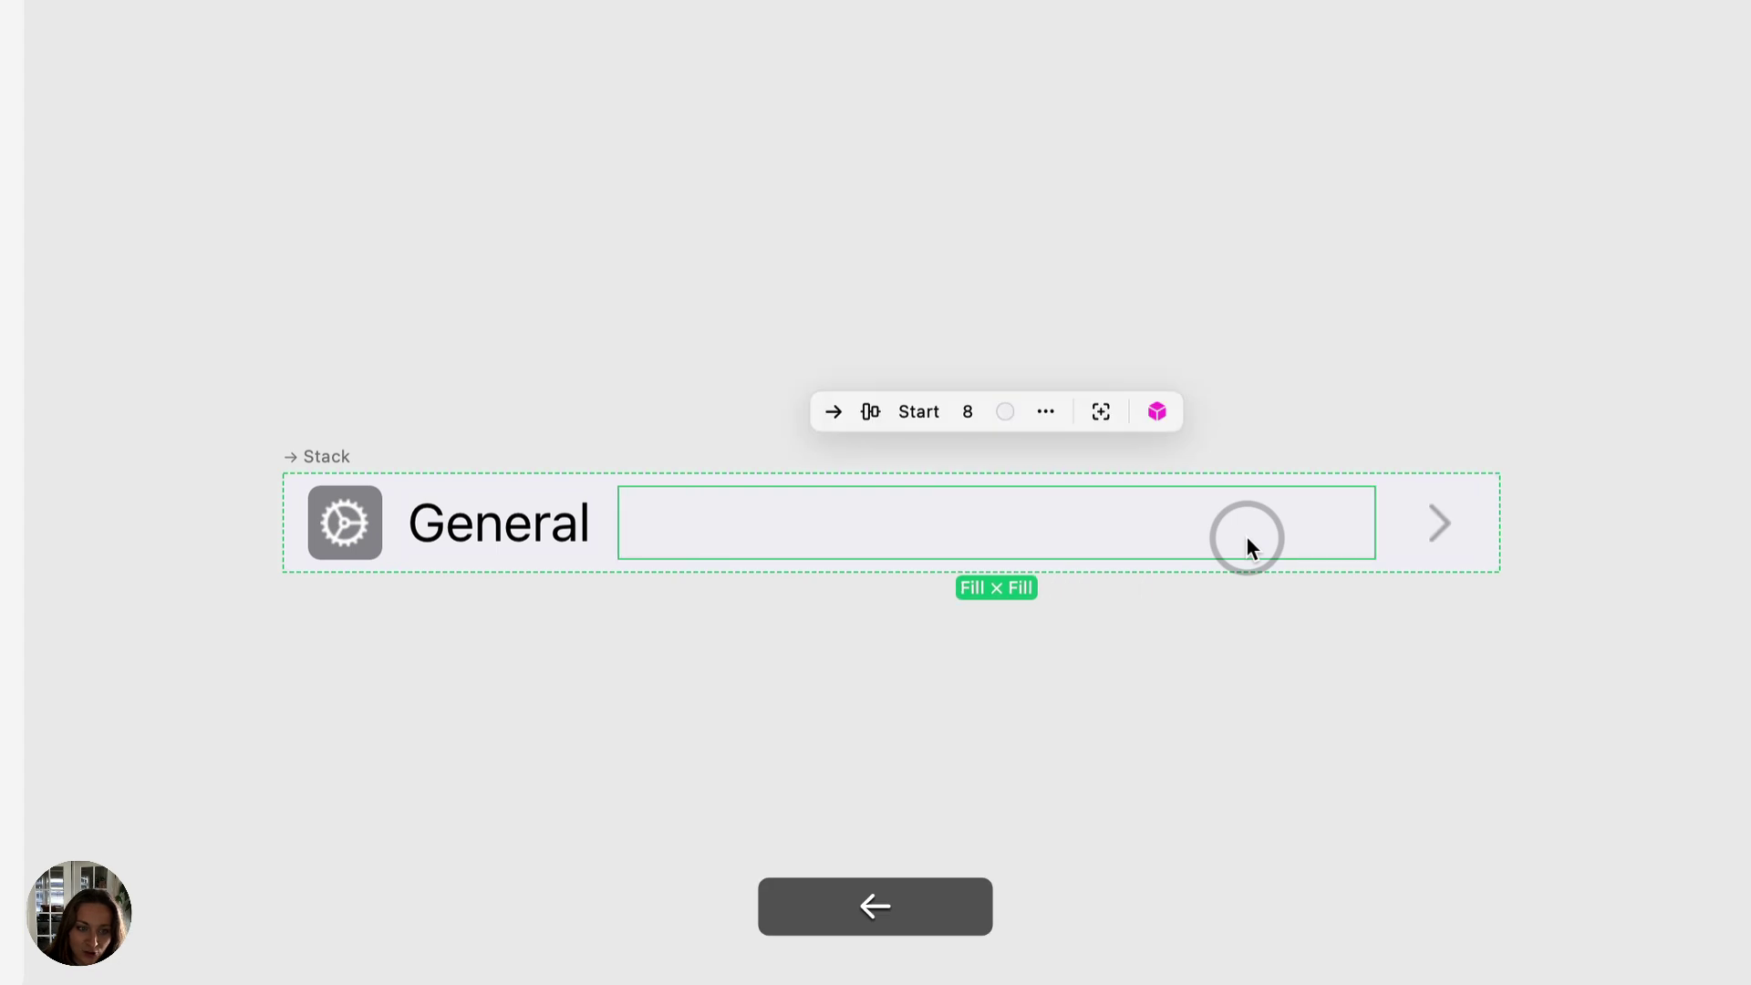
pyautogui.press('Left')
pyautogui.press('Right')
pyautogui.press('Right')
pyautogui.press('Left')
pyautogui.press('Left')
pyautogui.press('Left')
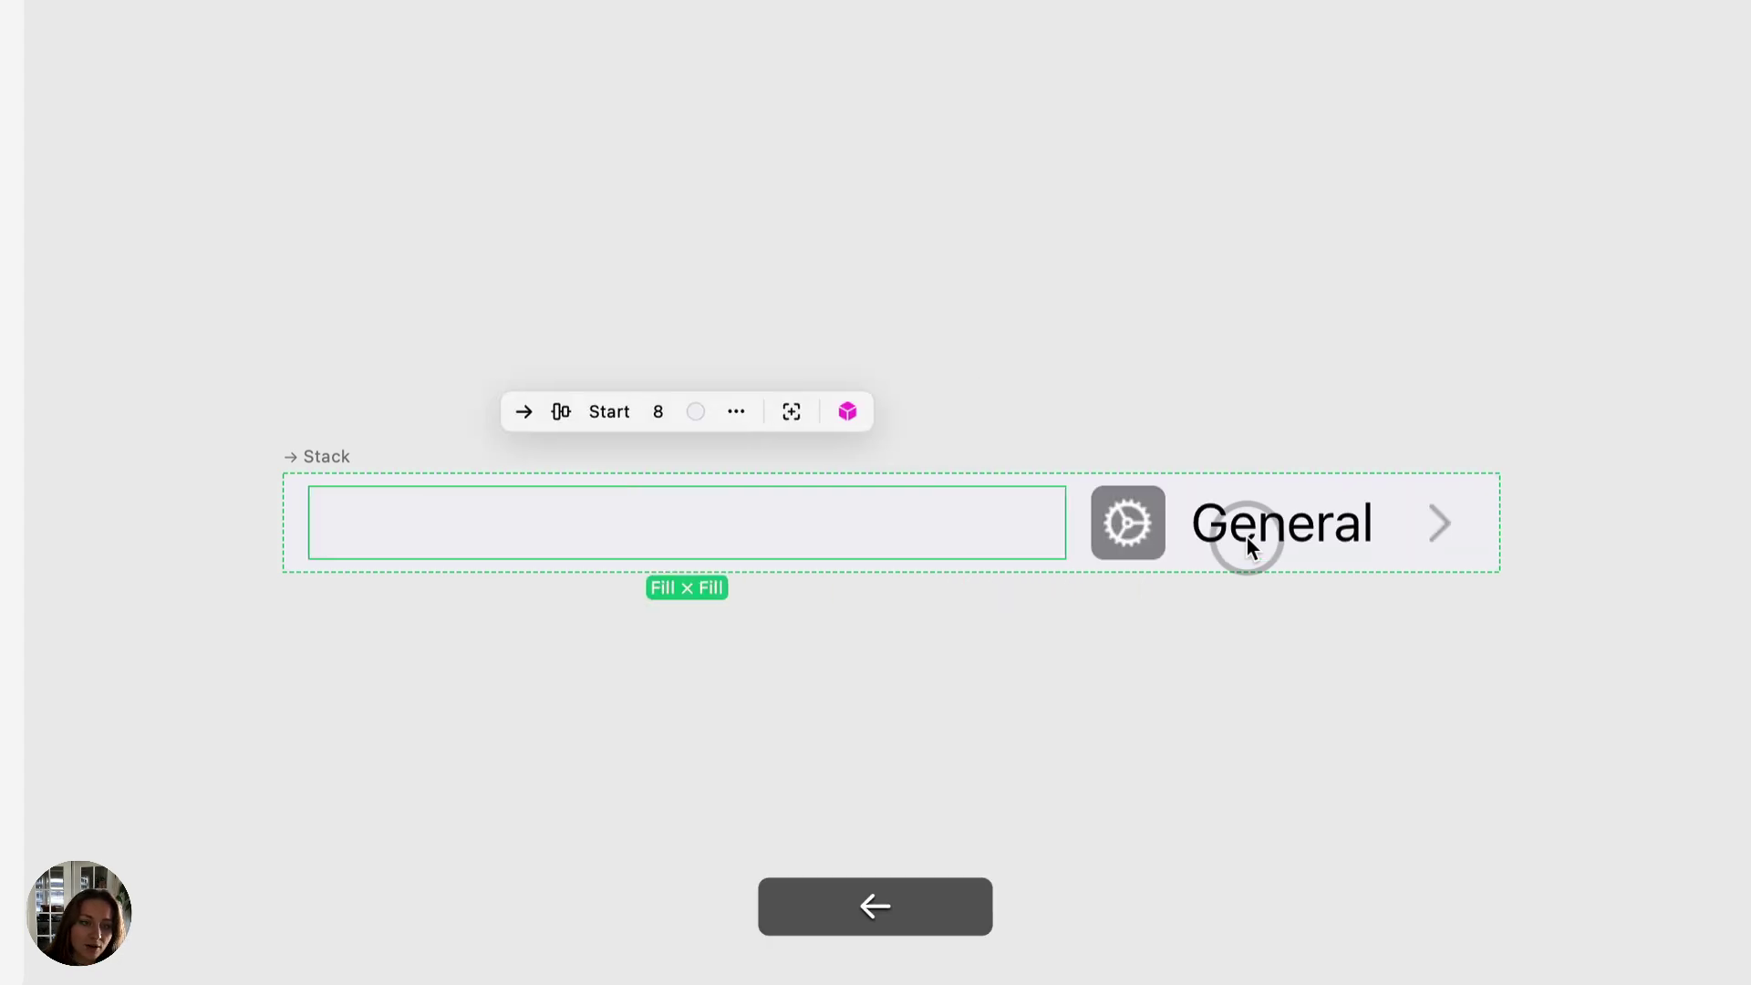
pyautogui.press('Right')
pyautogui.press('Right')
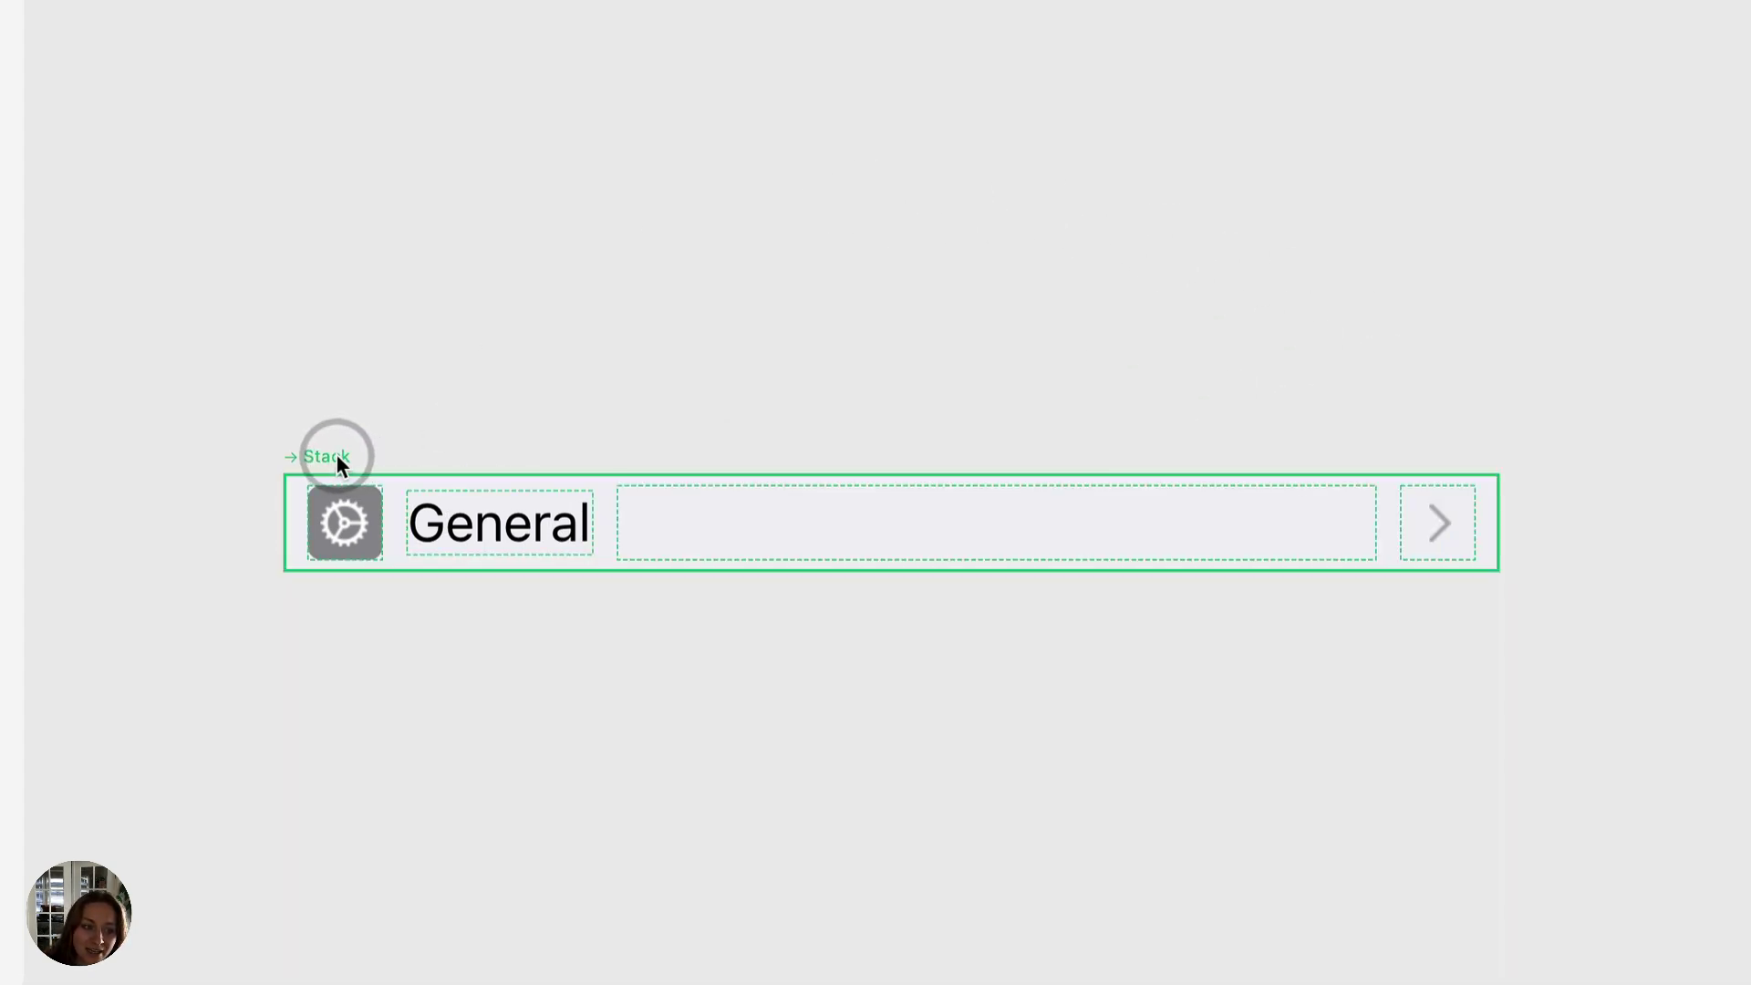
# Rename the stack as List and turn it into a component.
pyautogui.click(335, 460)
pyautogui.doubleClick(313, 462)
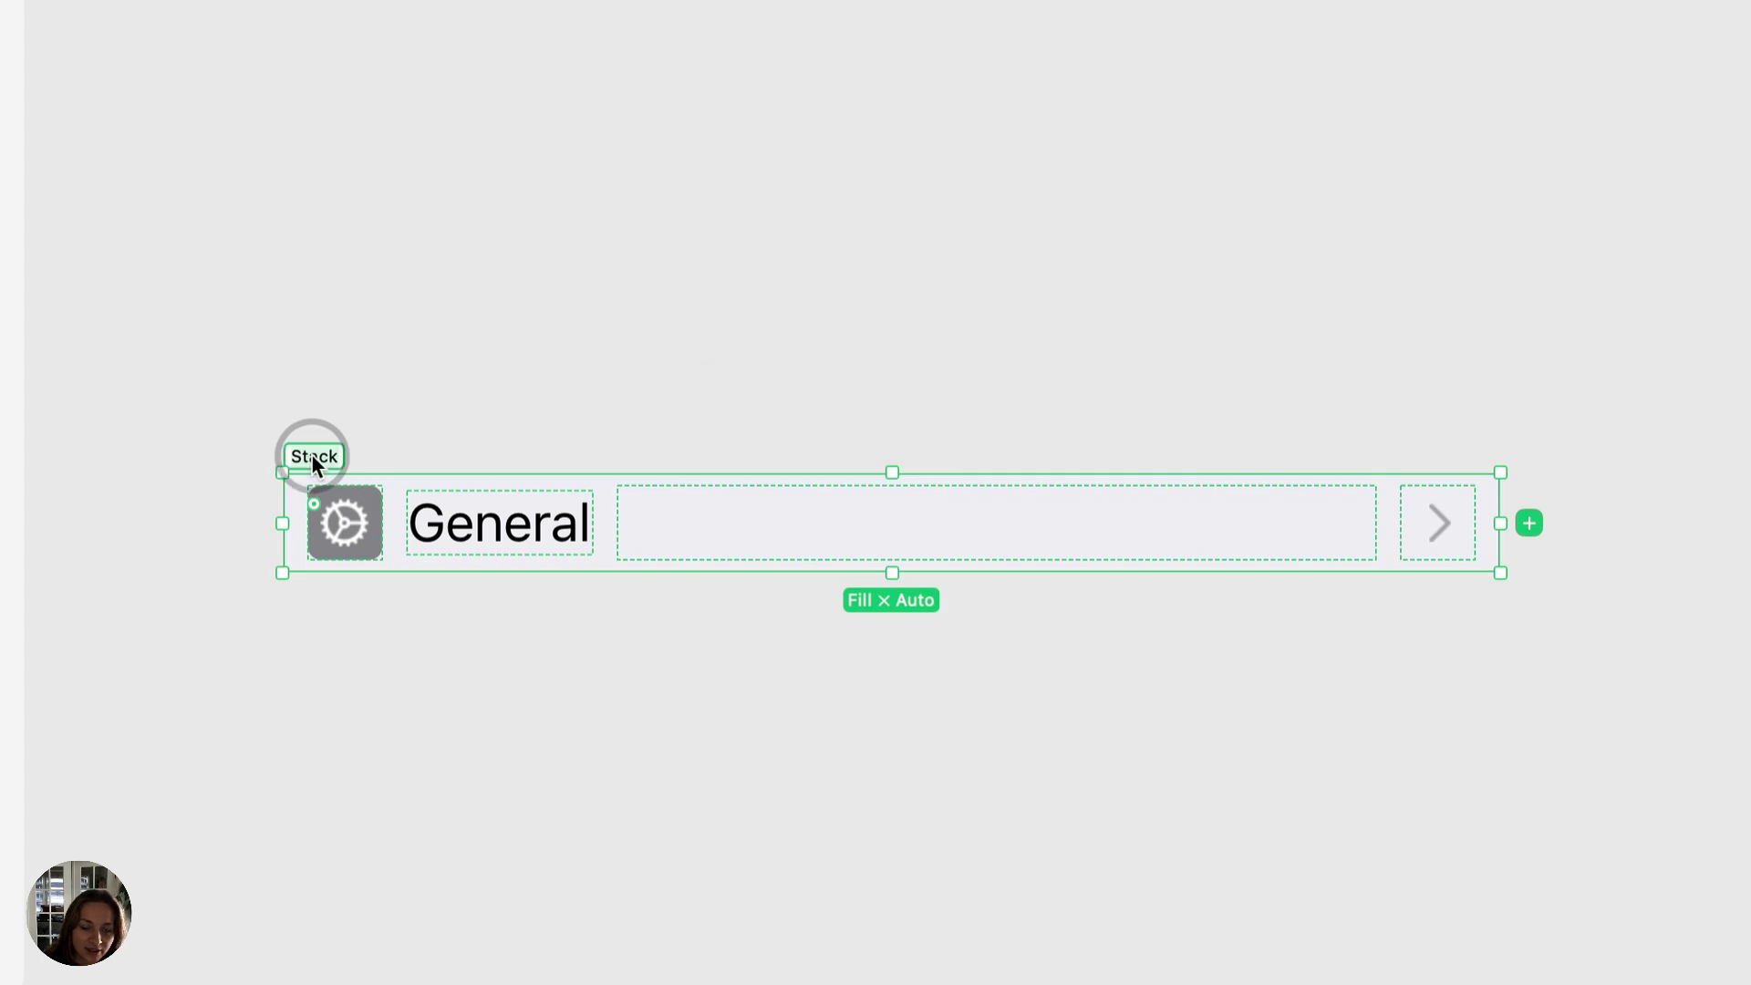
pyautogui.write('List')
pyautogui.press('Return')
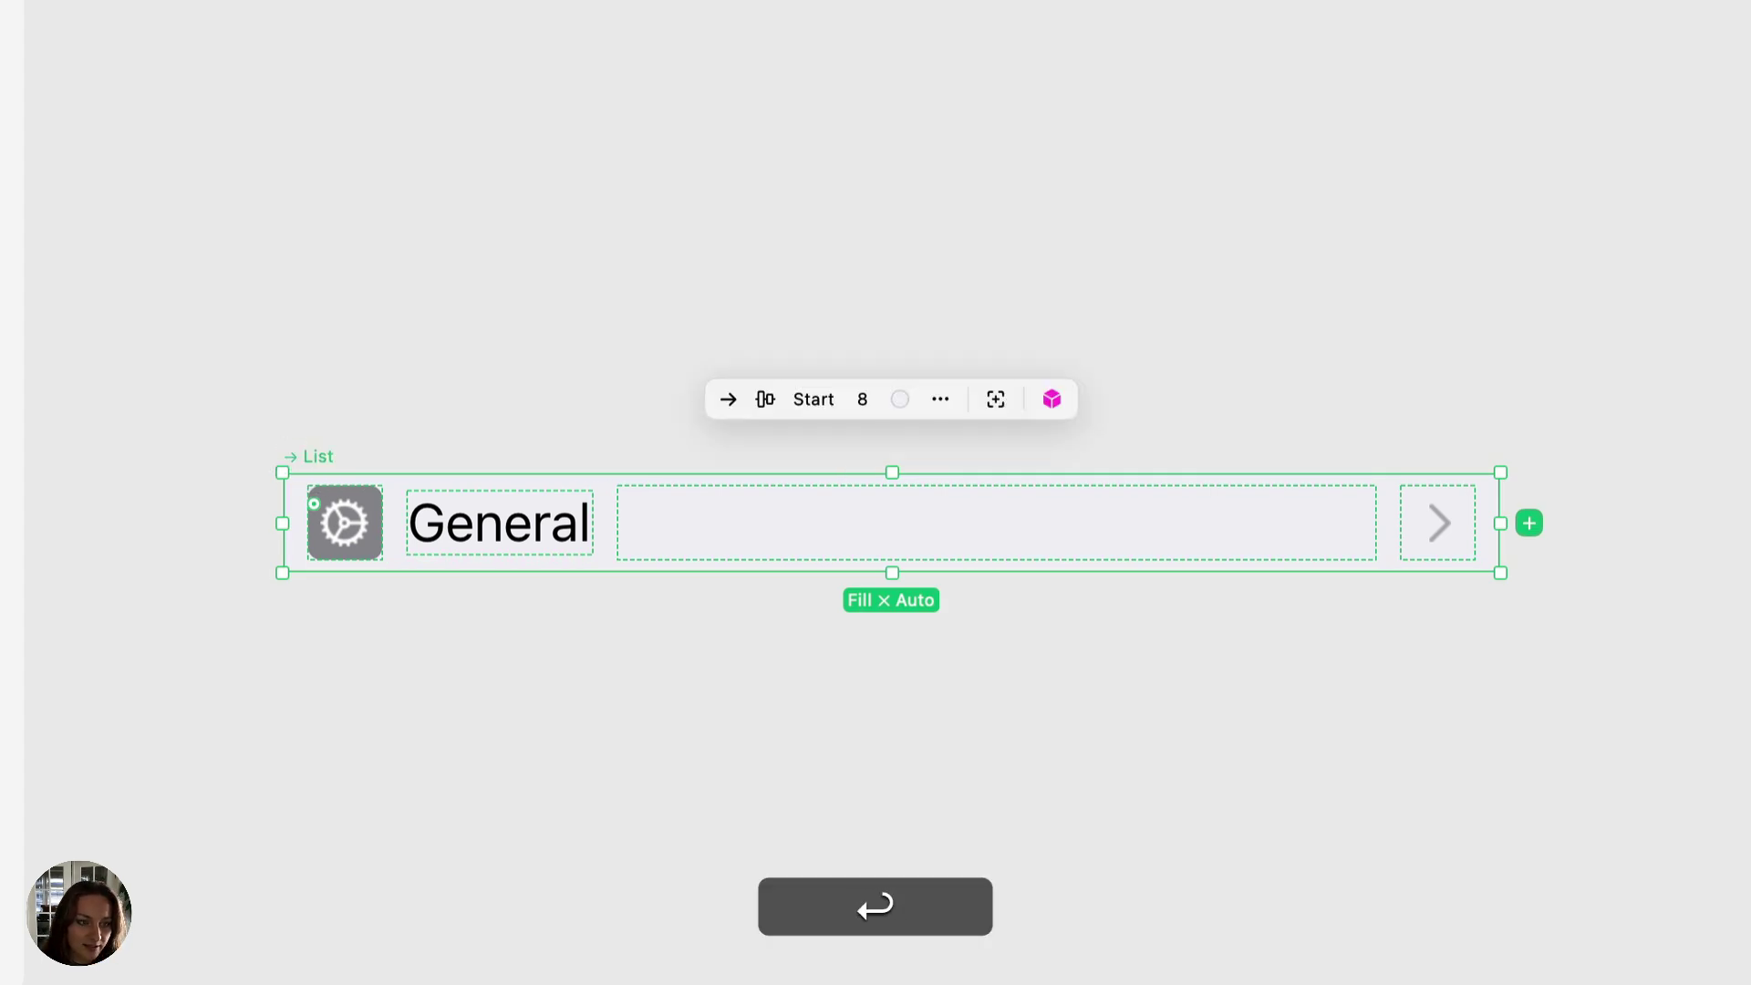
pyautogui.click(1052, 397)
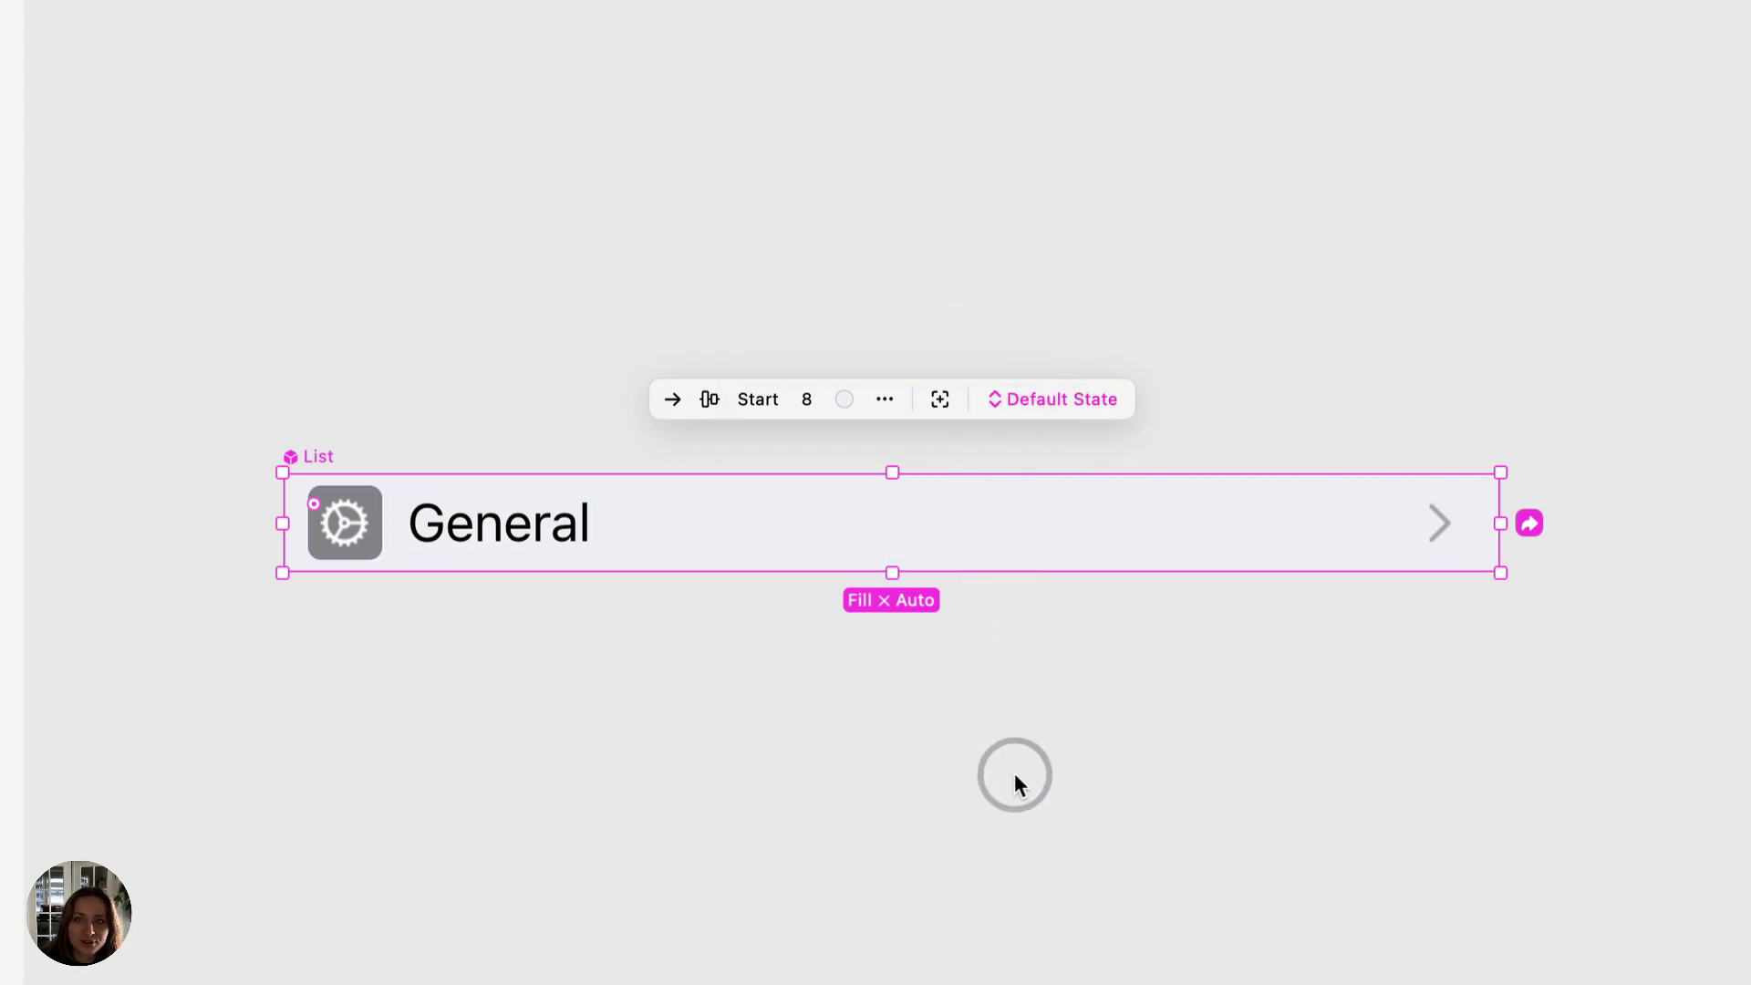
# Place an instance of the List component at the start of Page 1.
pyautogui.scroll(-5, 1058, 721)
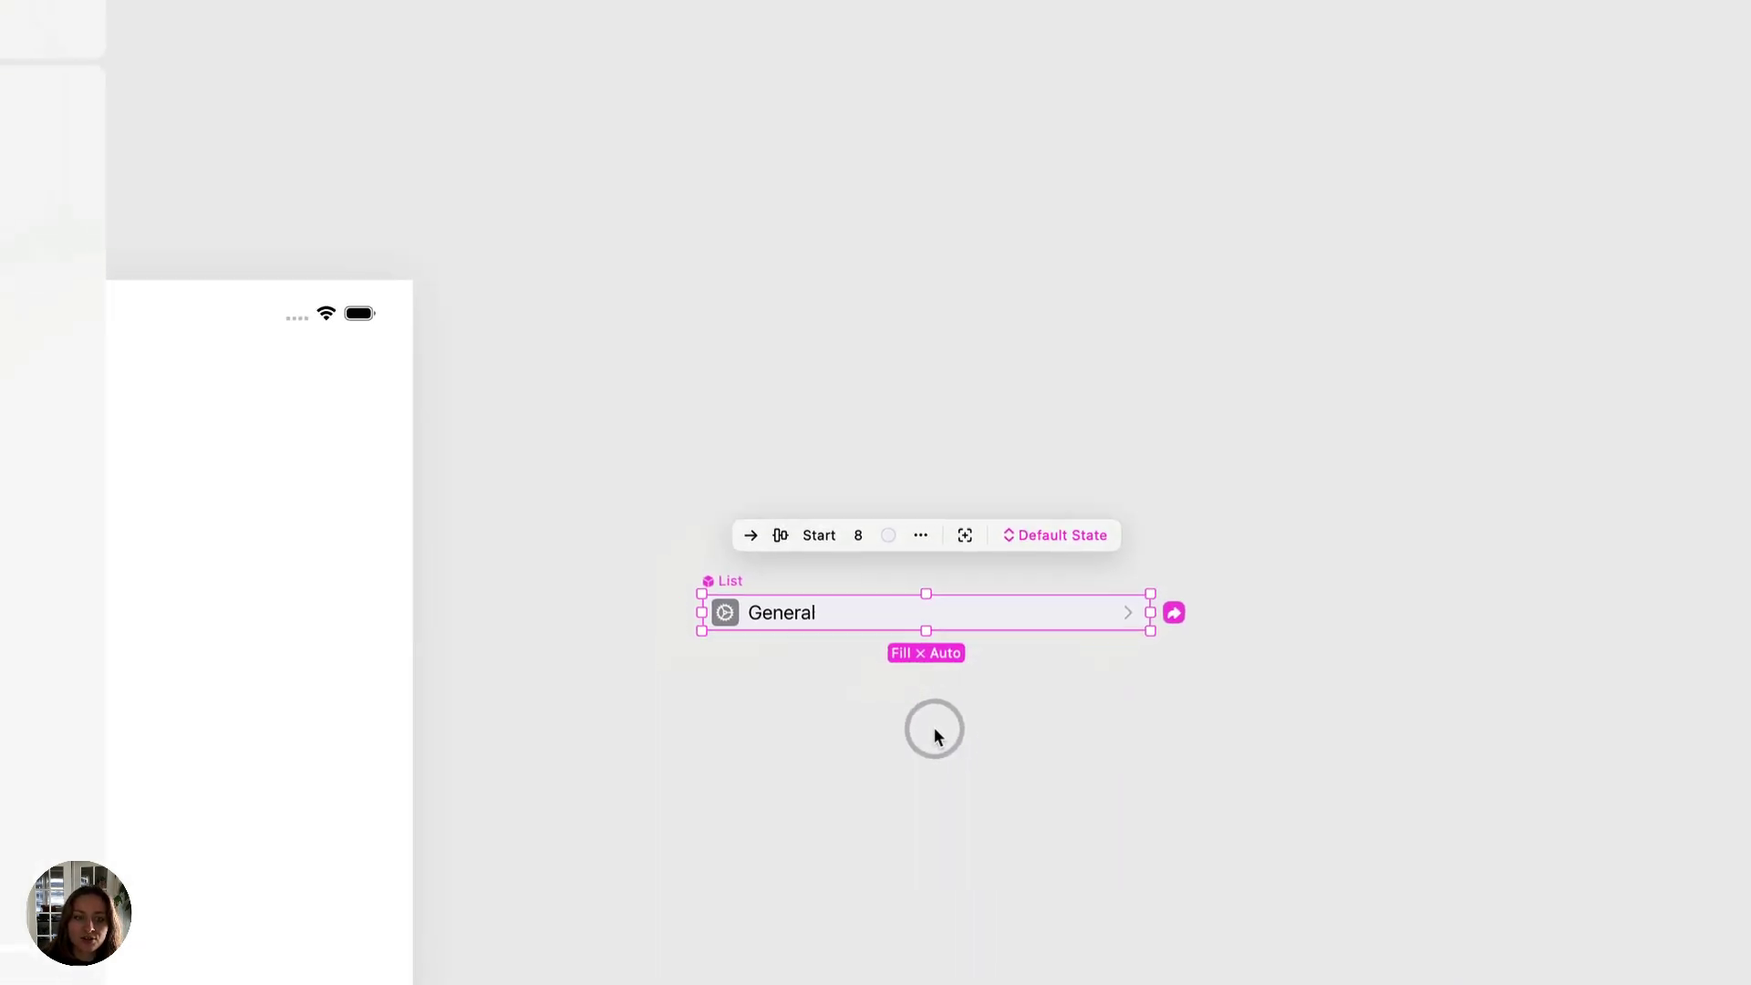
pyautogui.hscroll(-5, 934, 725)
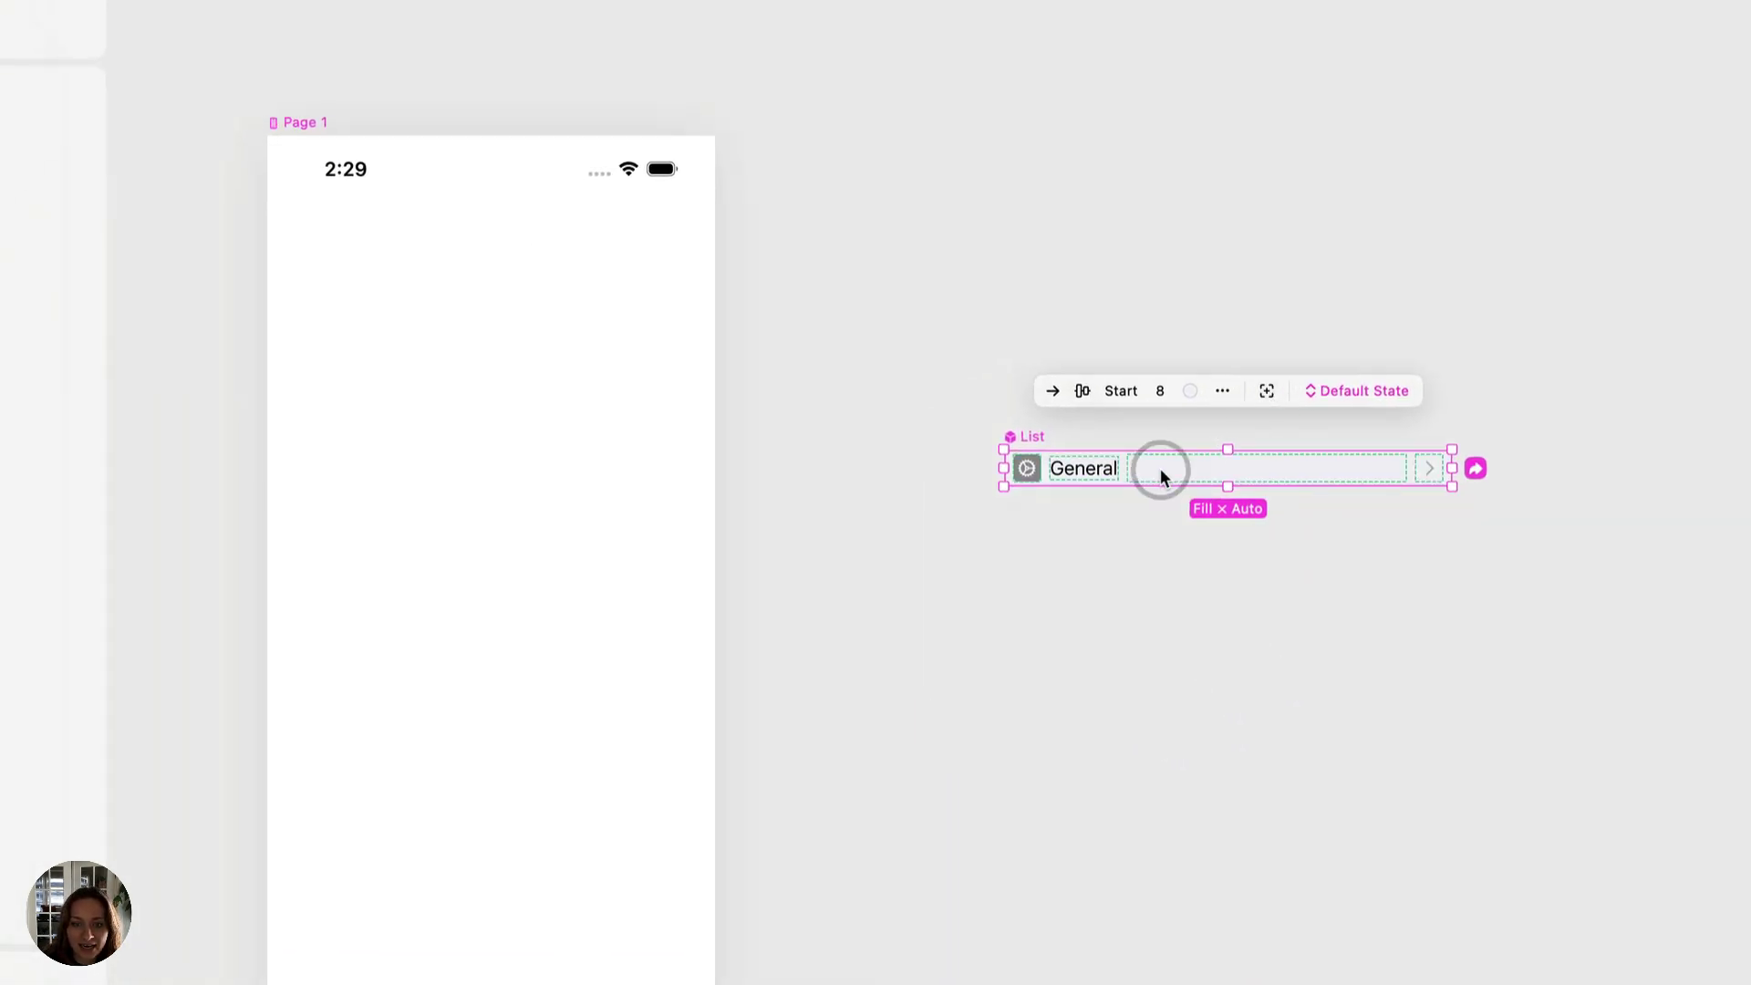
pyautogui.moveTo(1160, 468); pyautogui.dragTo(510, 412)
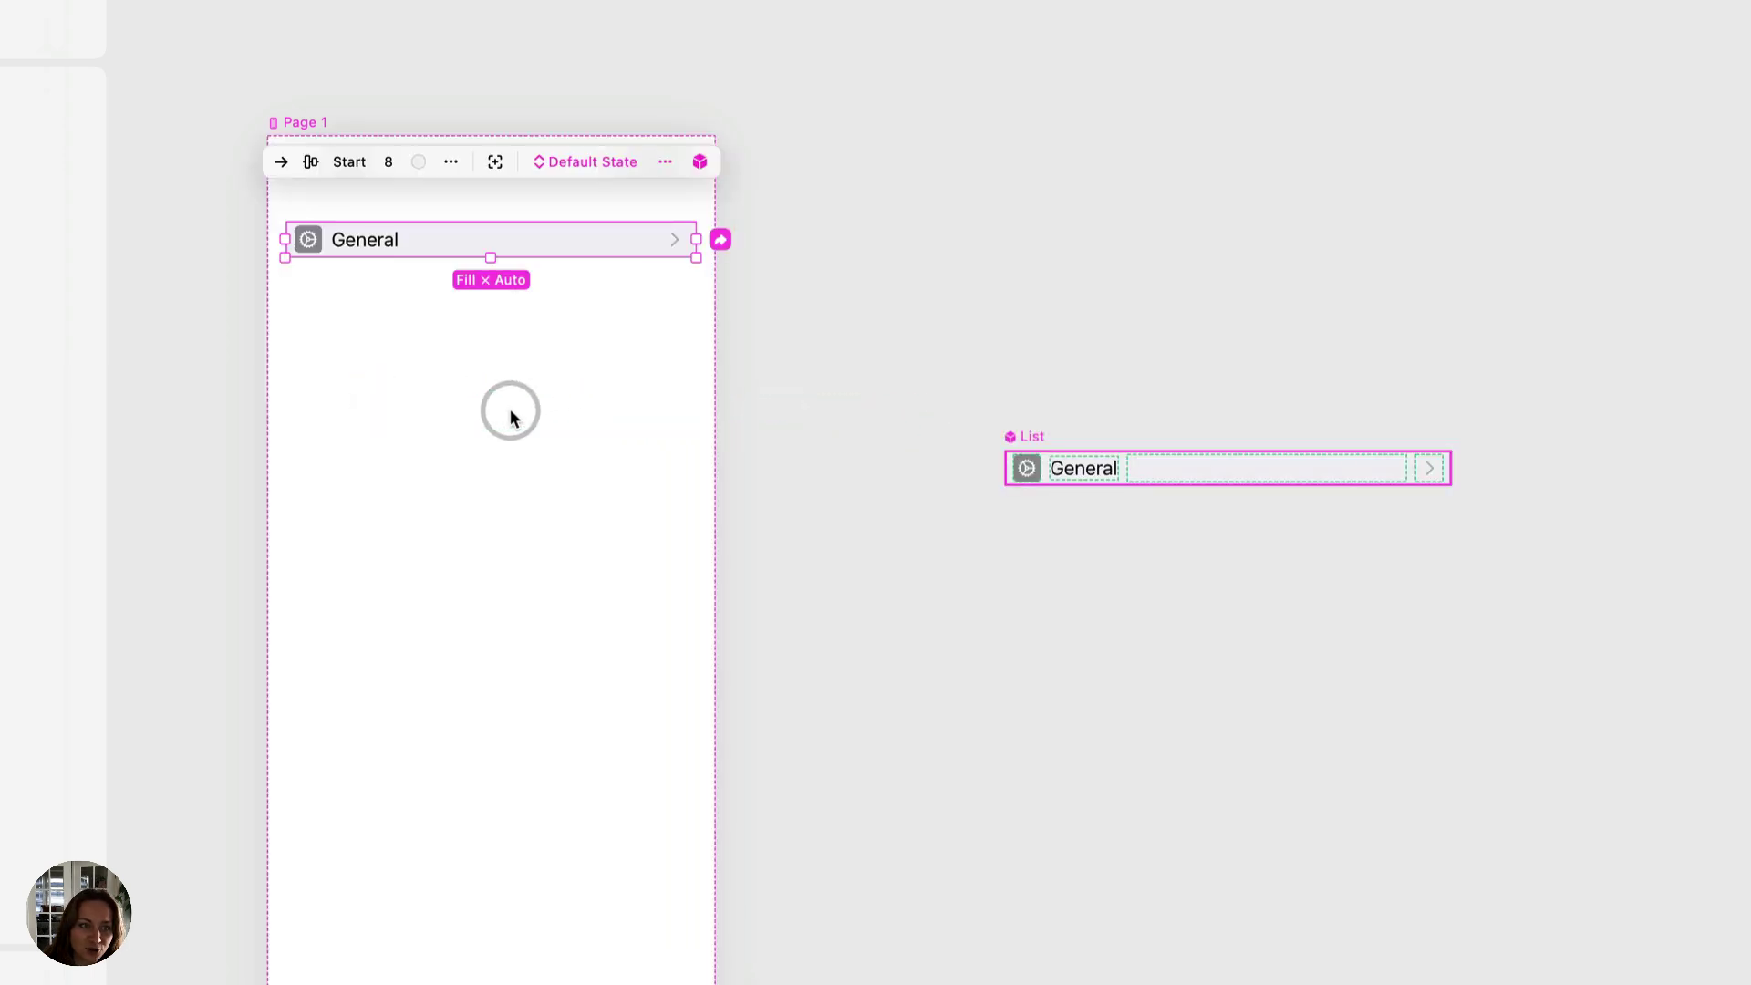
pyautogui.click(512, 411)
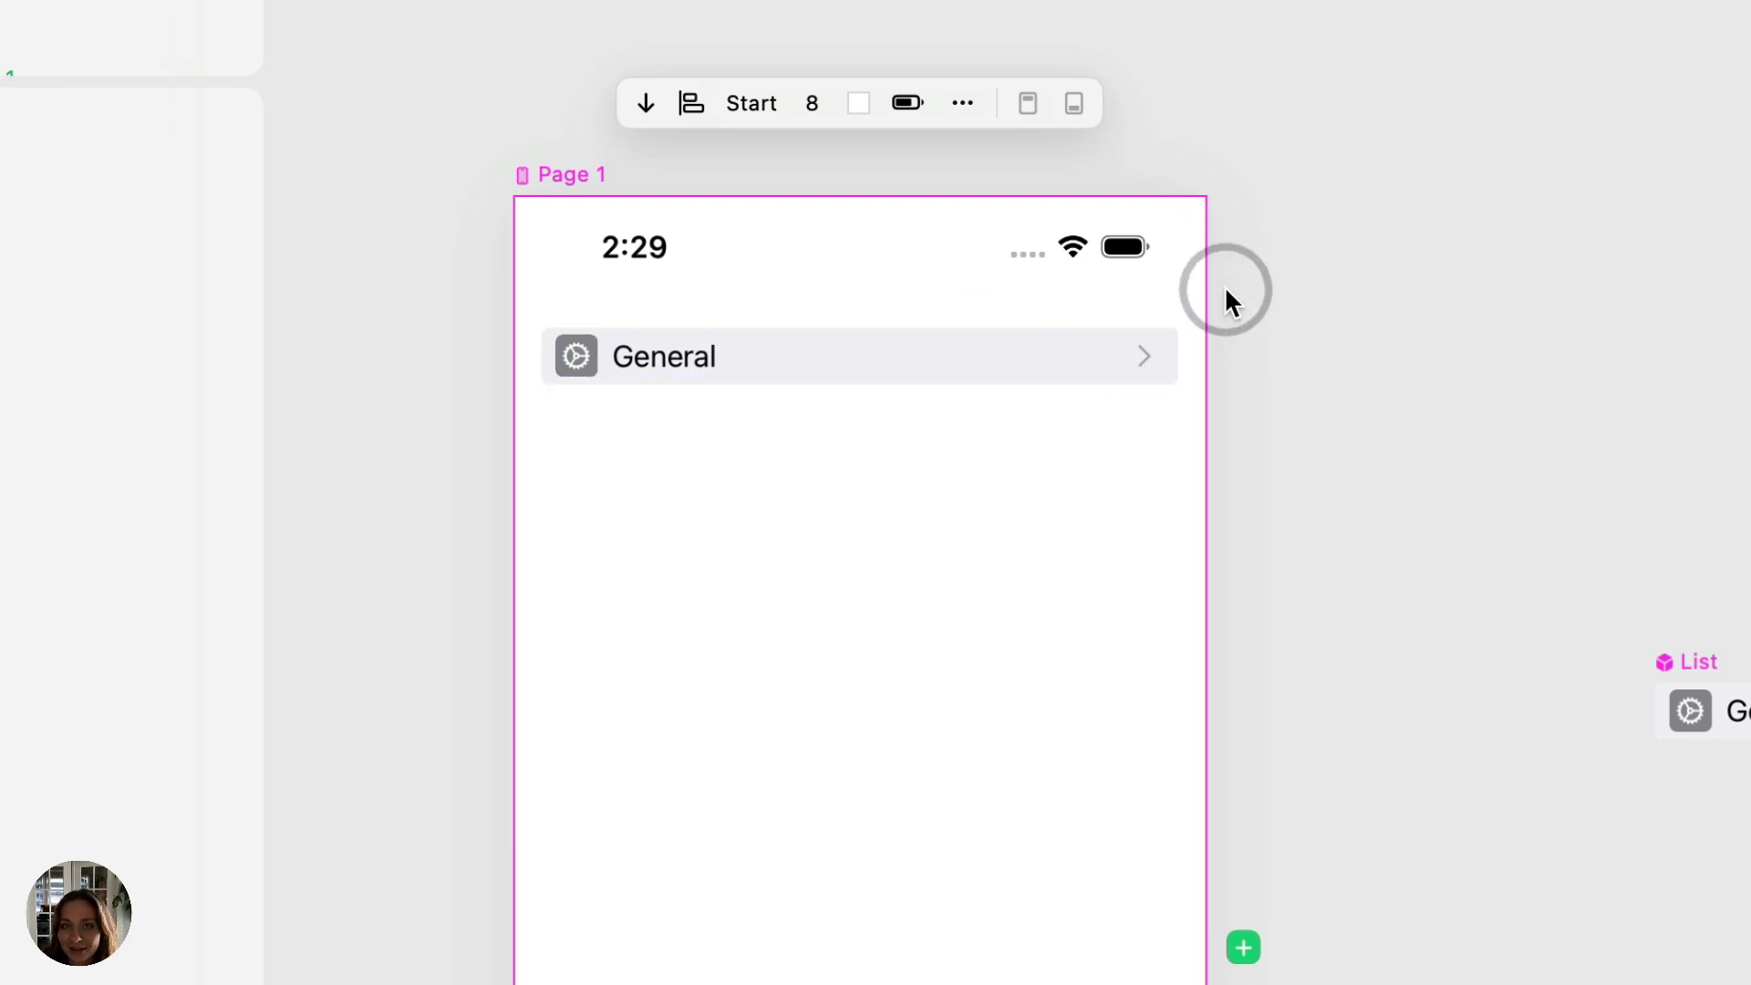
# Duplicate the General row on Page 1 five times to make a list of six rows.
pyautogui.click(911, 372)
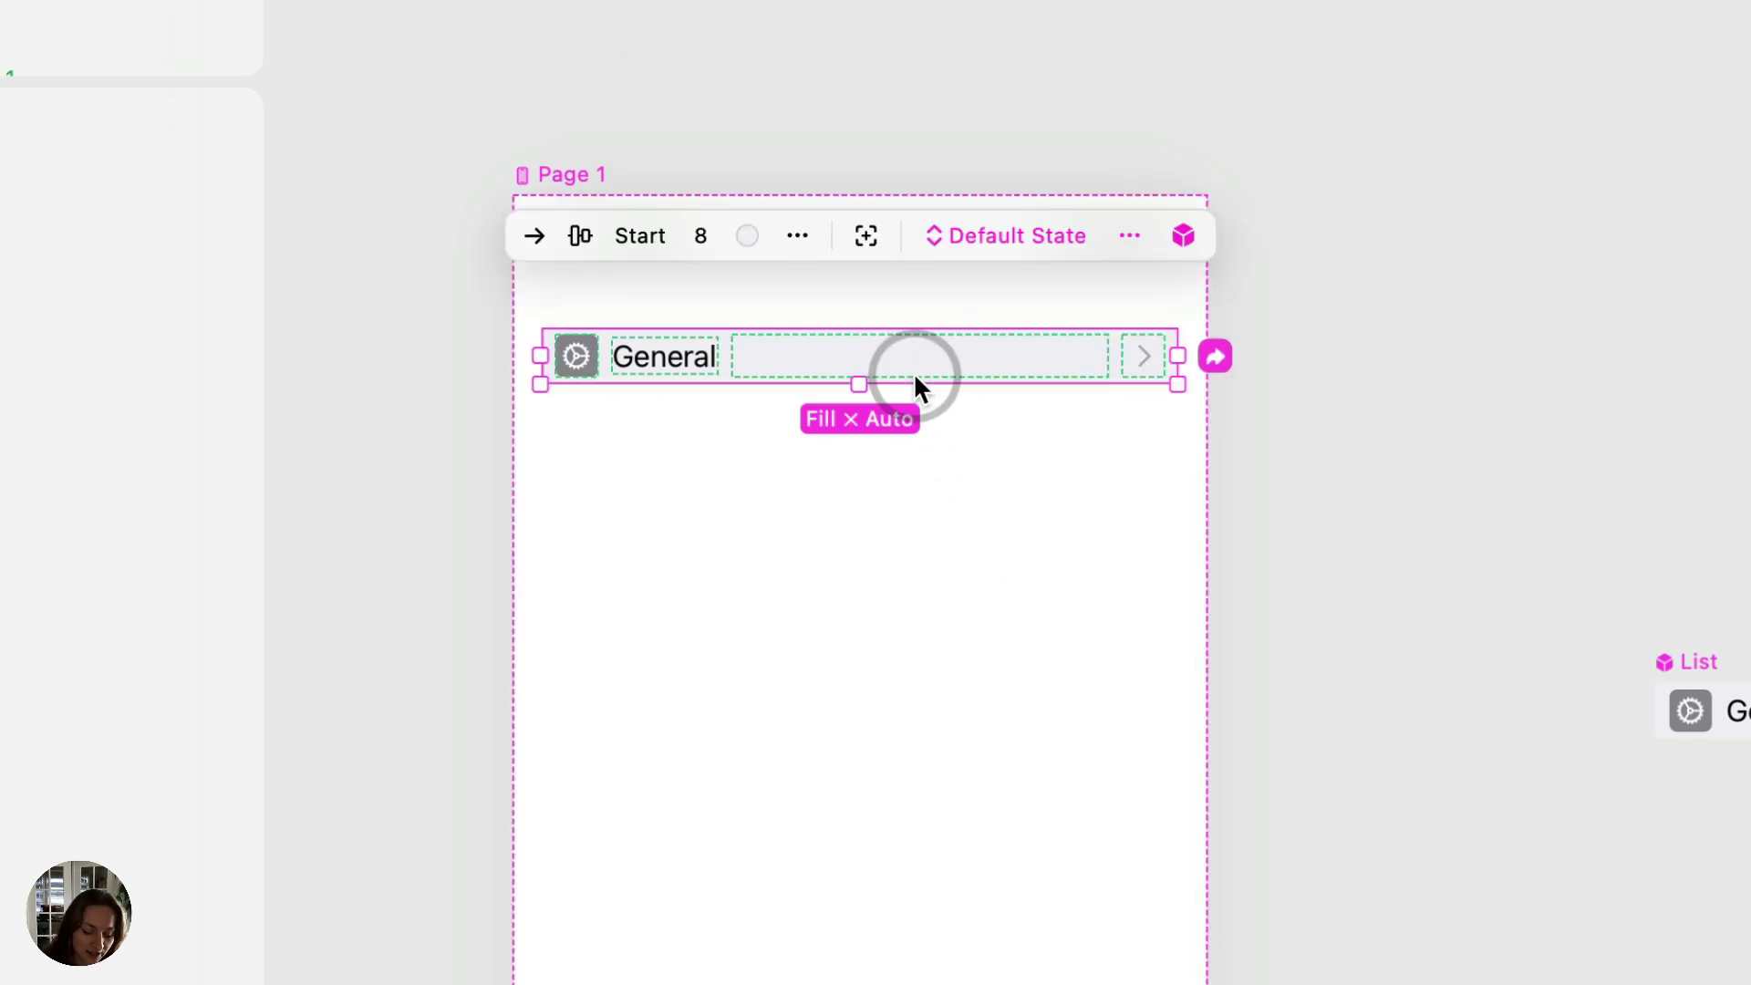
pyautogui.press('super+d')
pyautogui.press('super+d')
pyautogui.press('super+d')
pyautogui.press('super+d')
pyautogui.press('super+d')
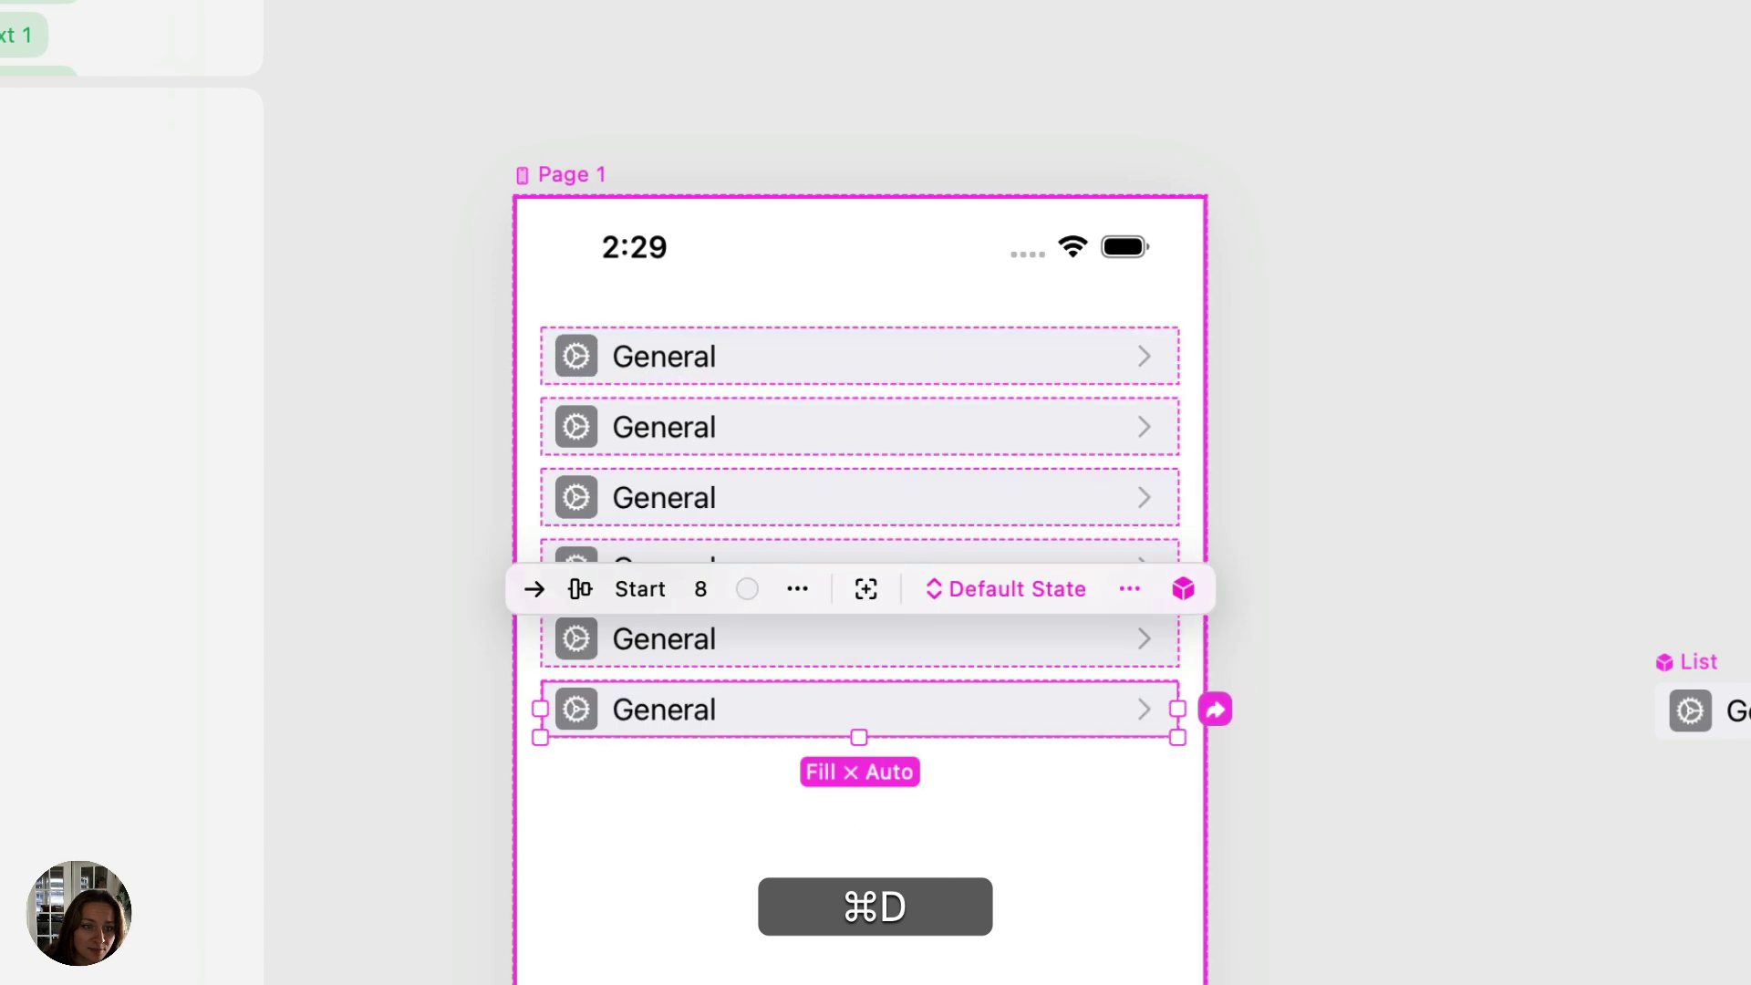
pyautogui.click(853, 833)
pyautogui.click(801, 398)
pyautogui.click(520, 533)
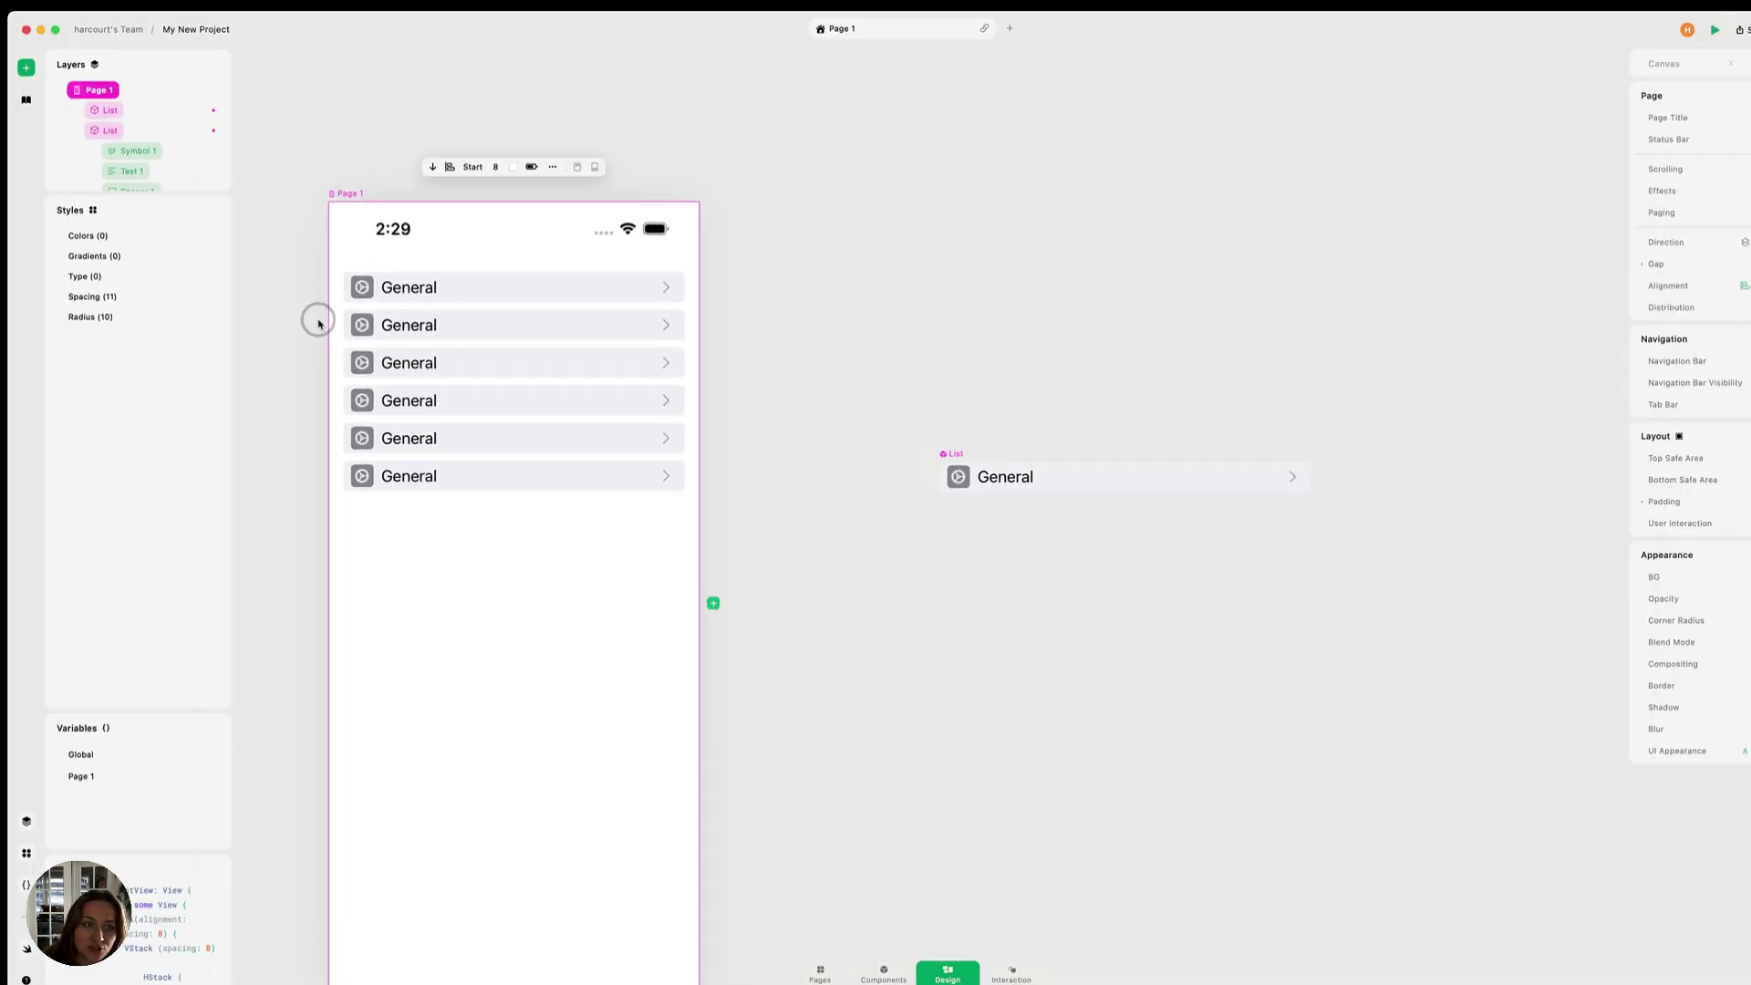
# Change the second row's label text to Accessibility.
pyautogui.scroll(5, 319, 324)
pyautogui.click(414, 319)
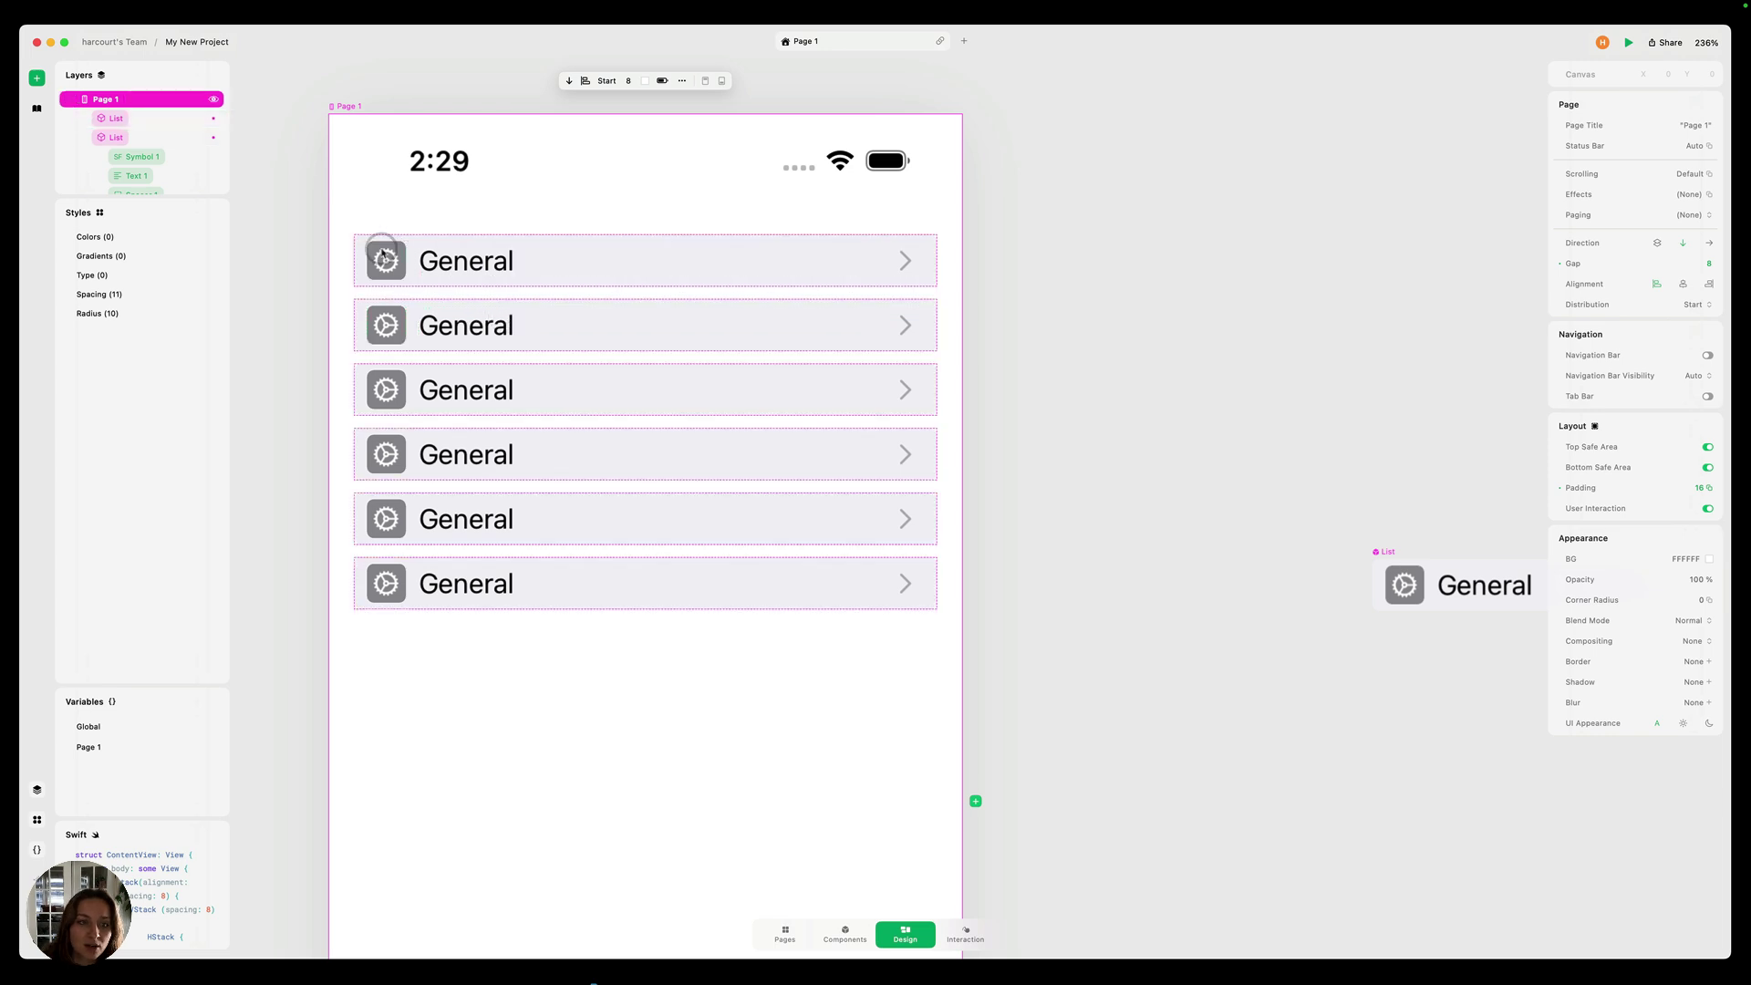
pyautogui.click(429, 274)
pyautogui.click(522, 288)
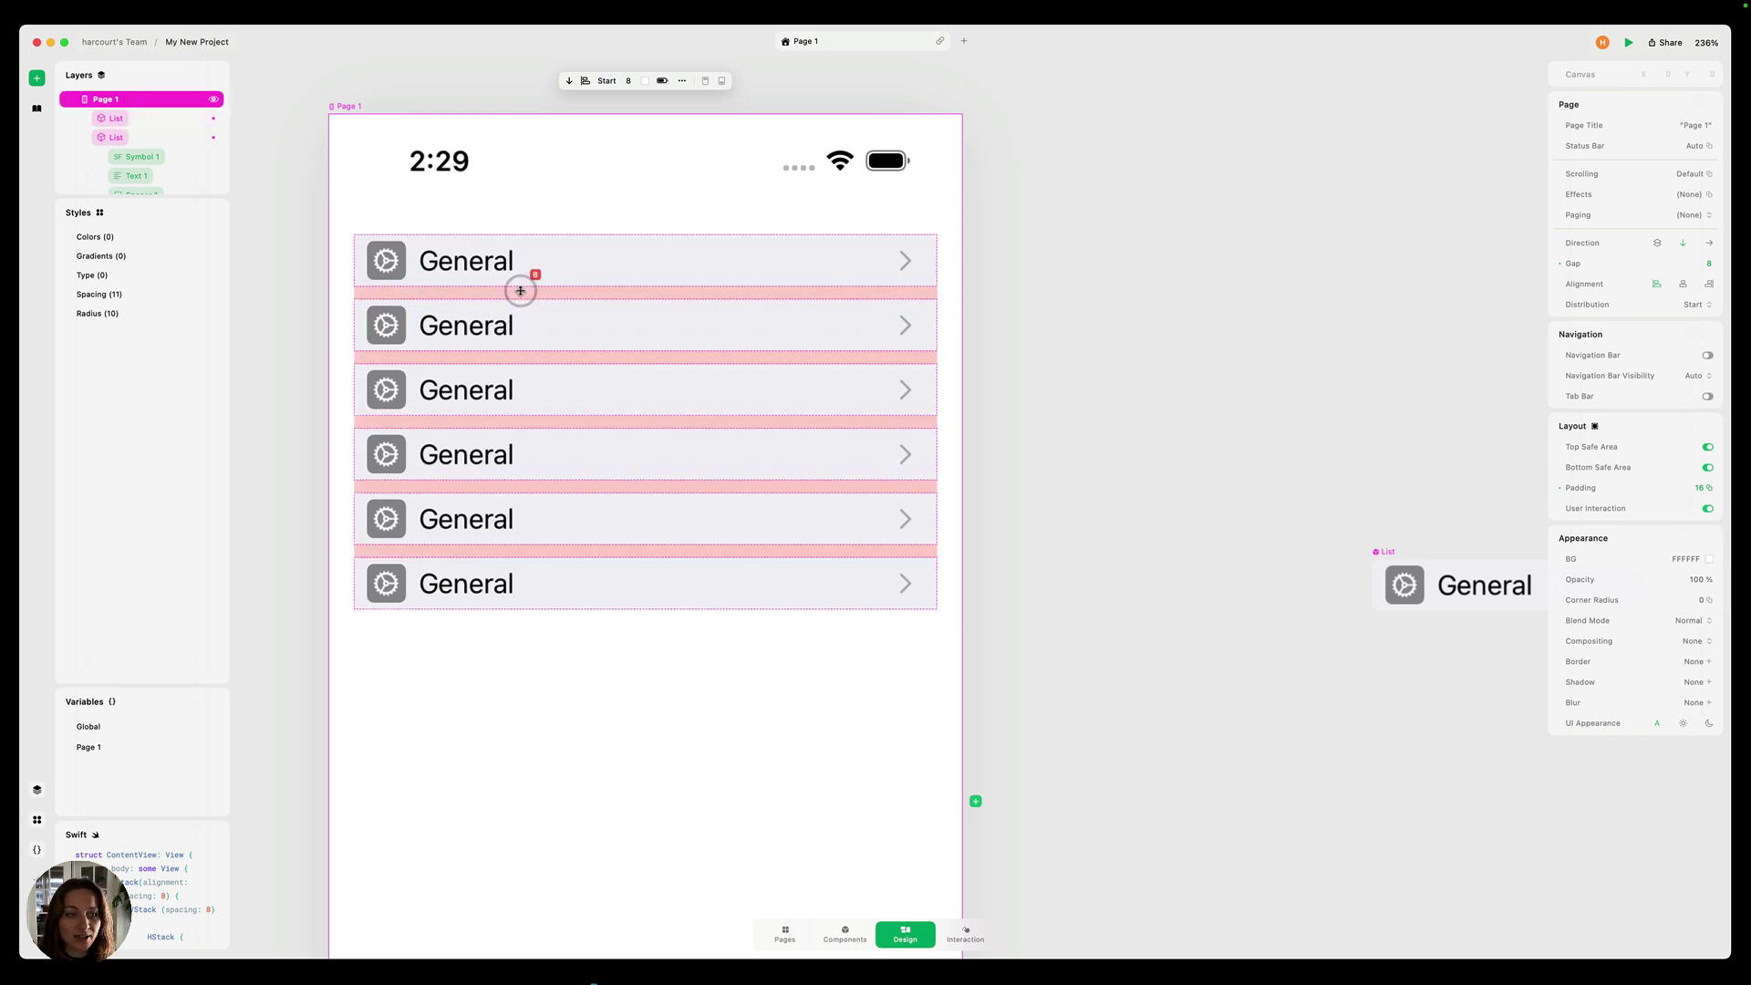
pyautogui.doubleClick(473, 327)
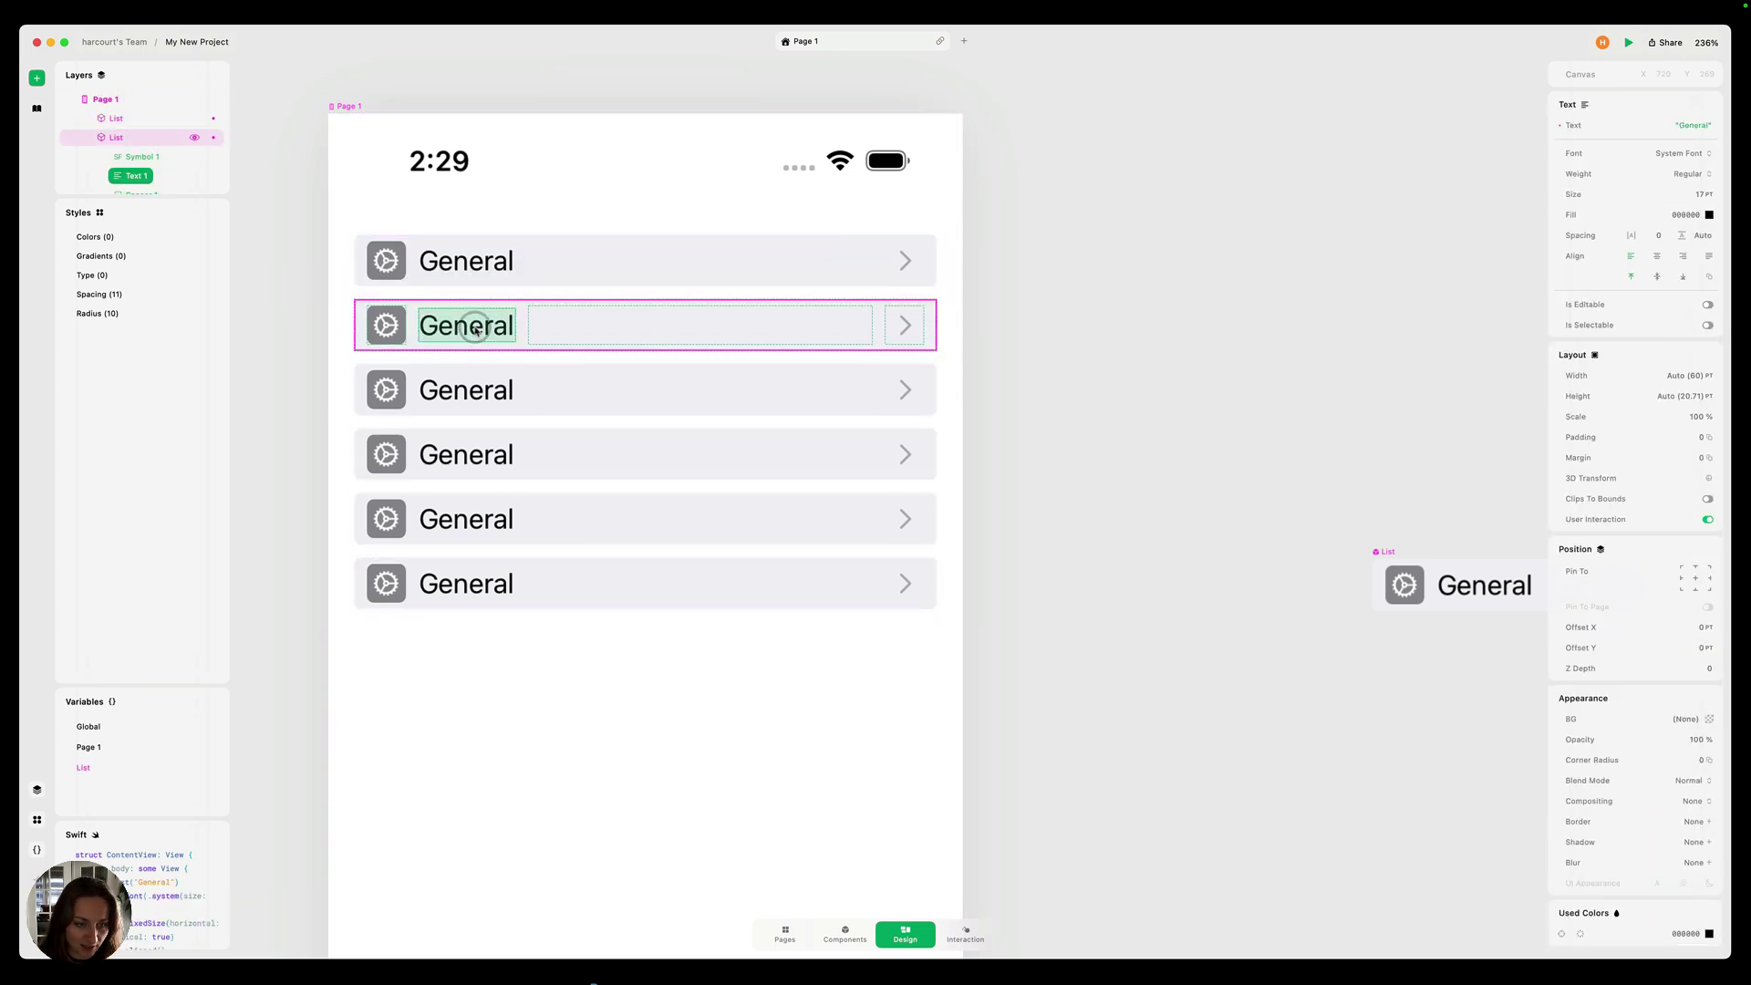
pyautogui.write('Accessib')
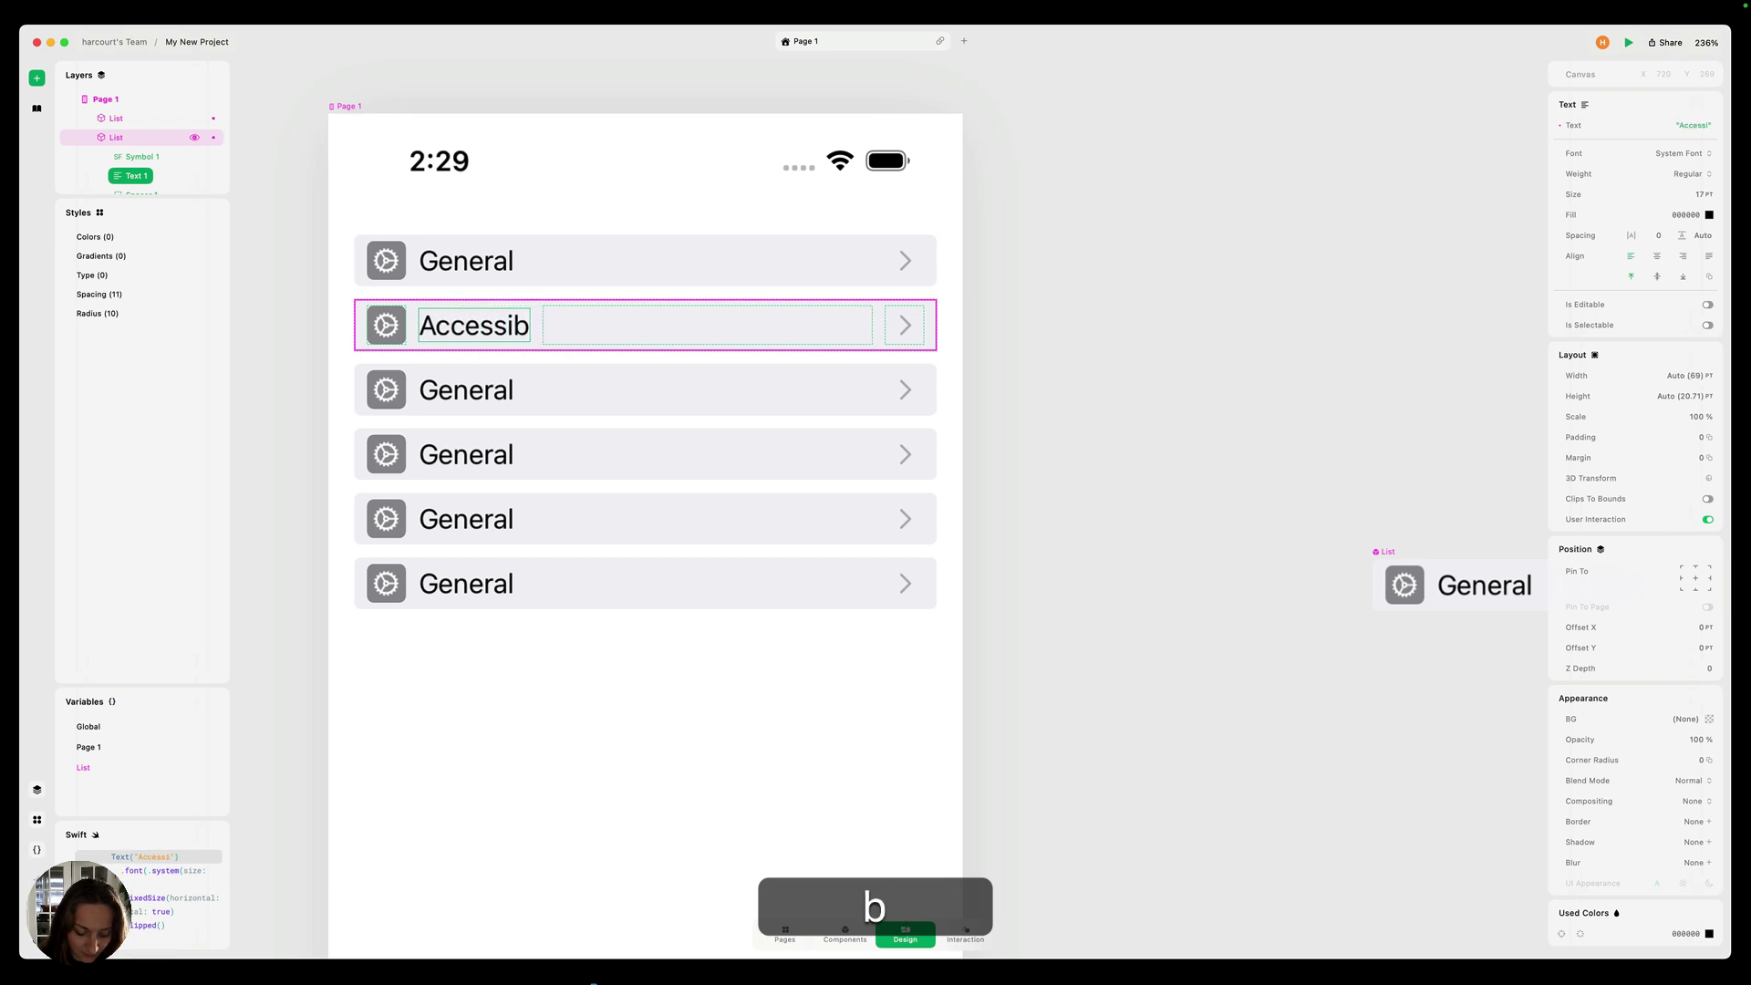
pyautogui.write('ility')
# Replace the gear in the Accessibility row with the accessibility SF Symbol.
pyautogui.click(386, 332)
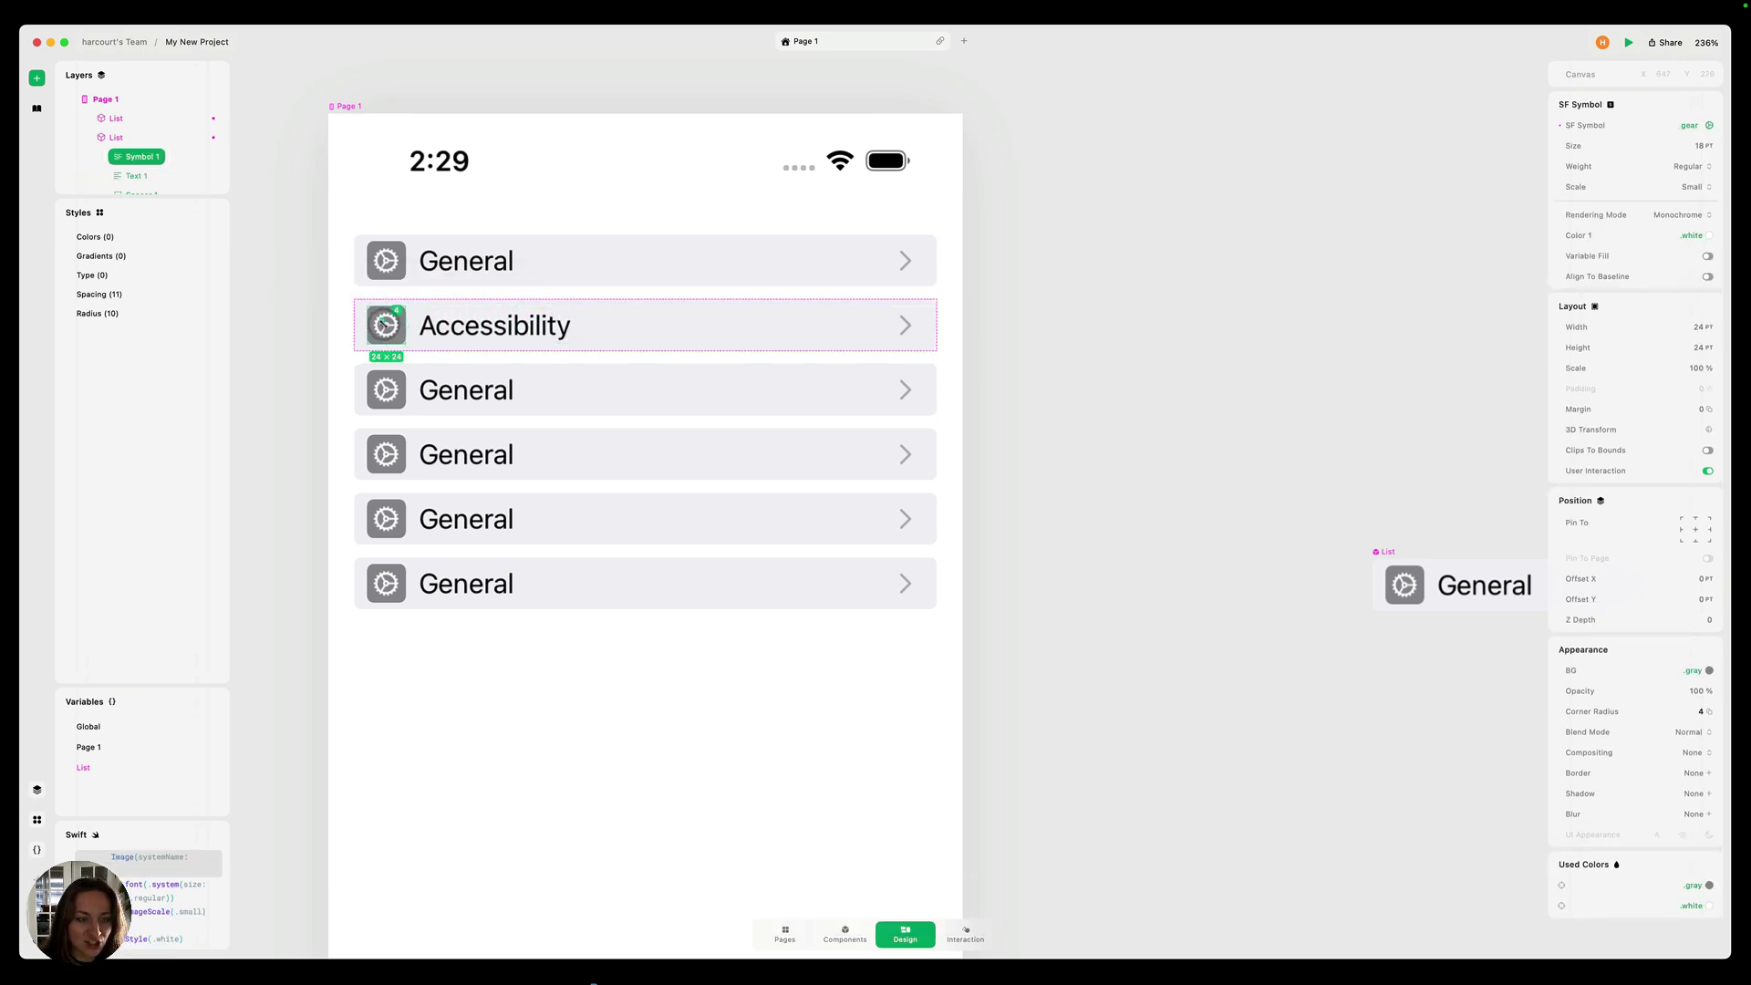
pyautogui.click(387, 333)
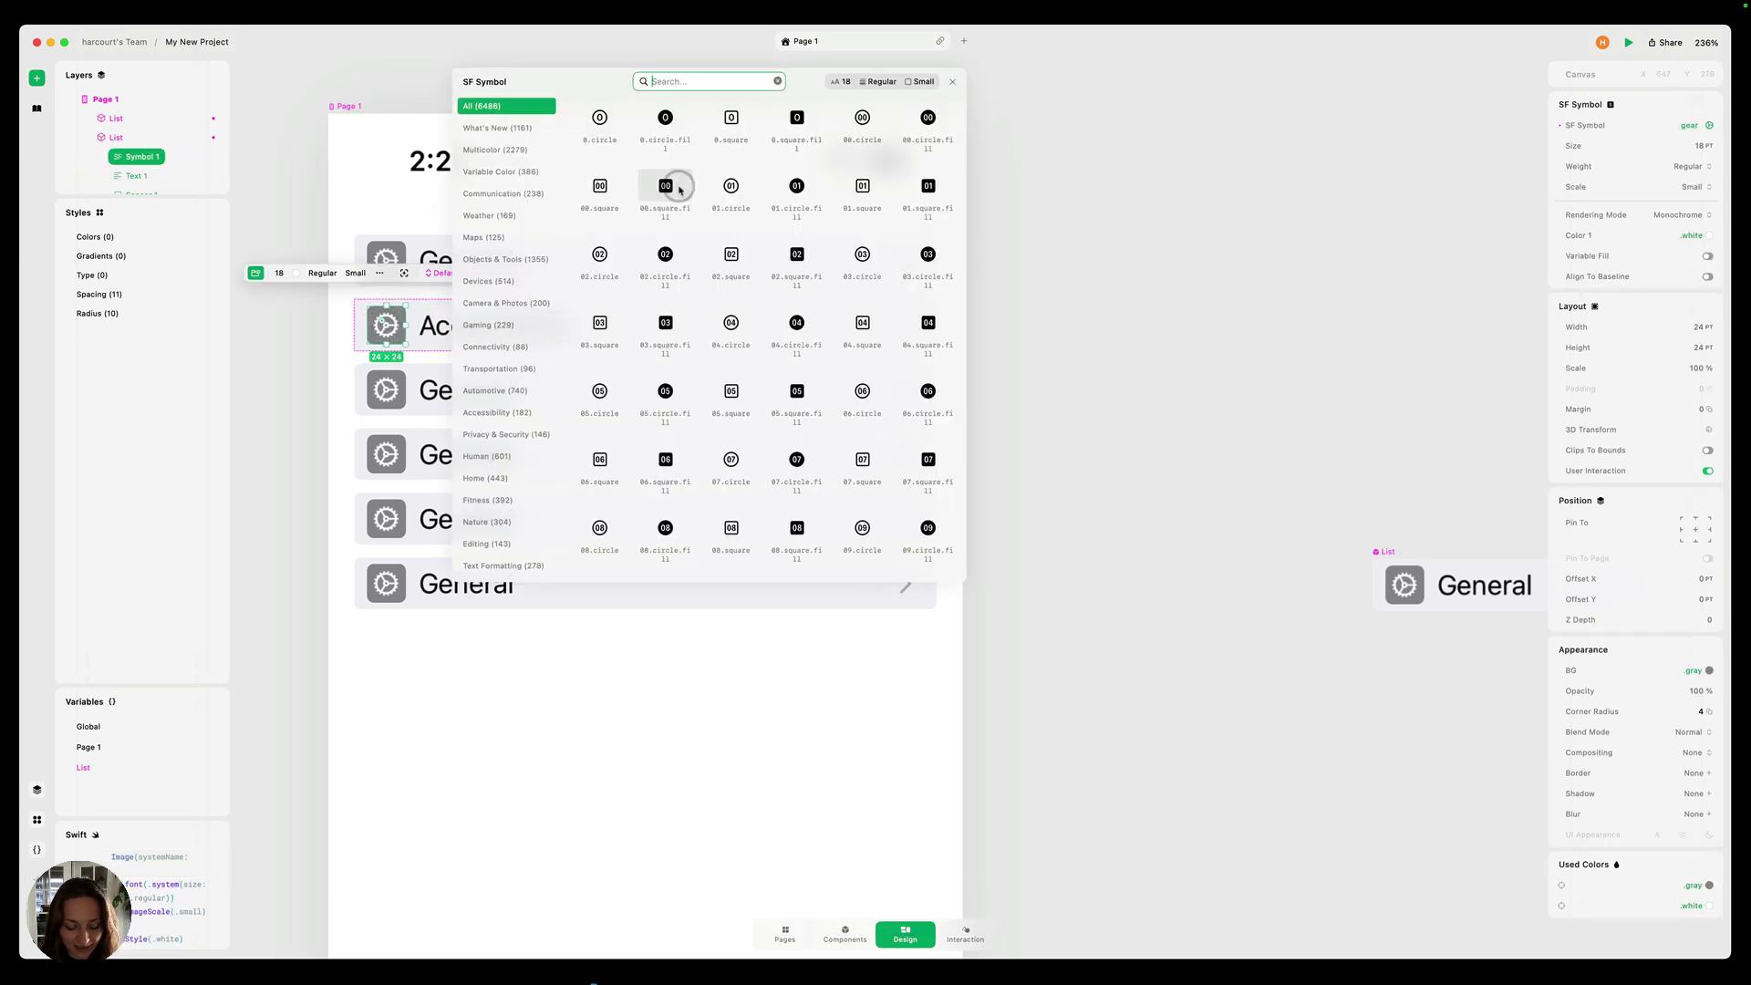
pyautogui.write('acces')
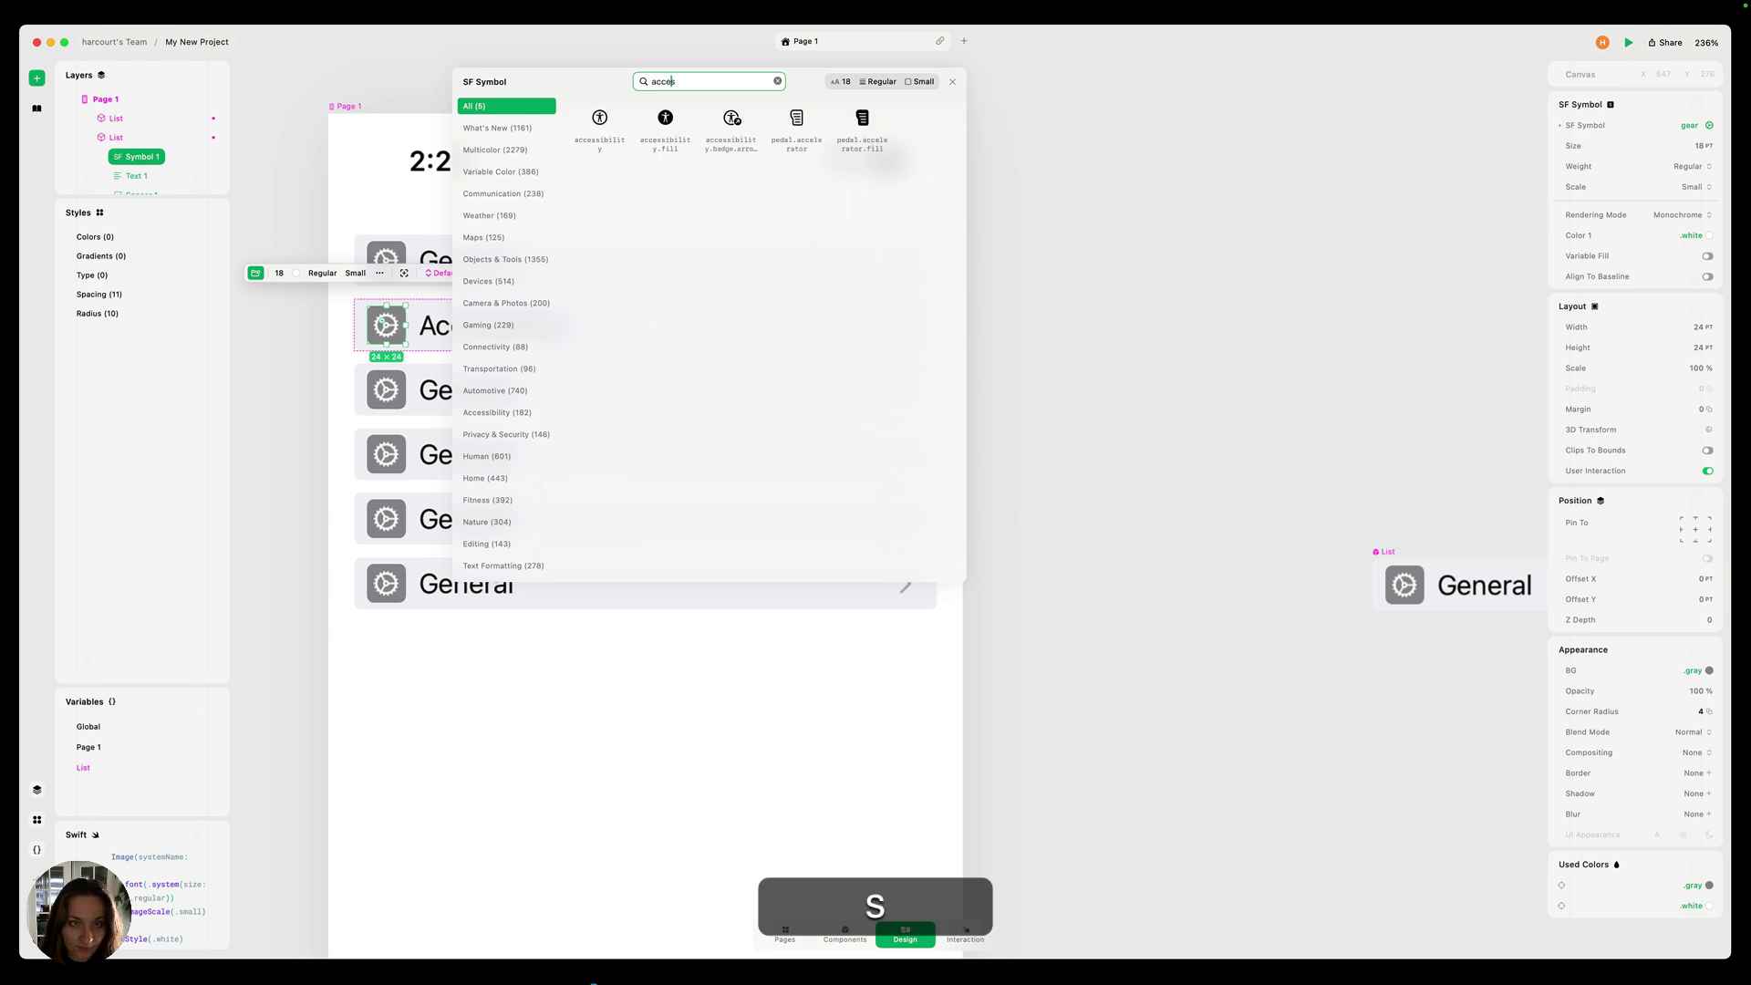
pyautogui.click(599, 119)
pyautogui.click(952, 81)
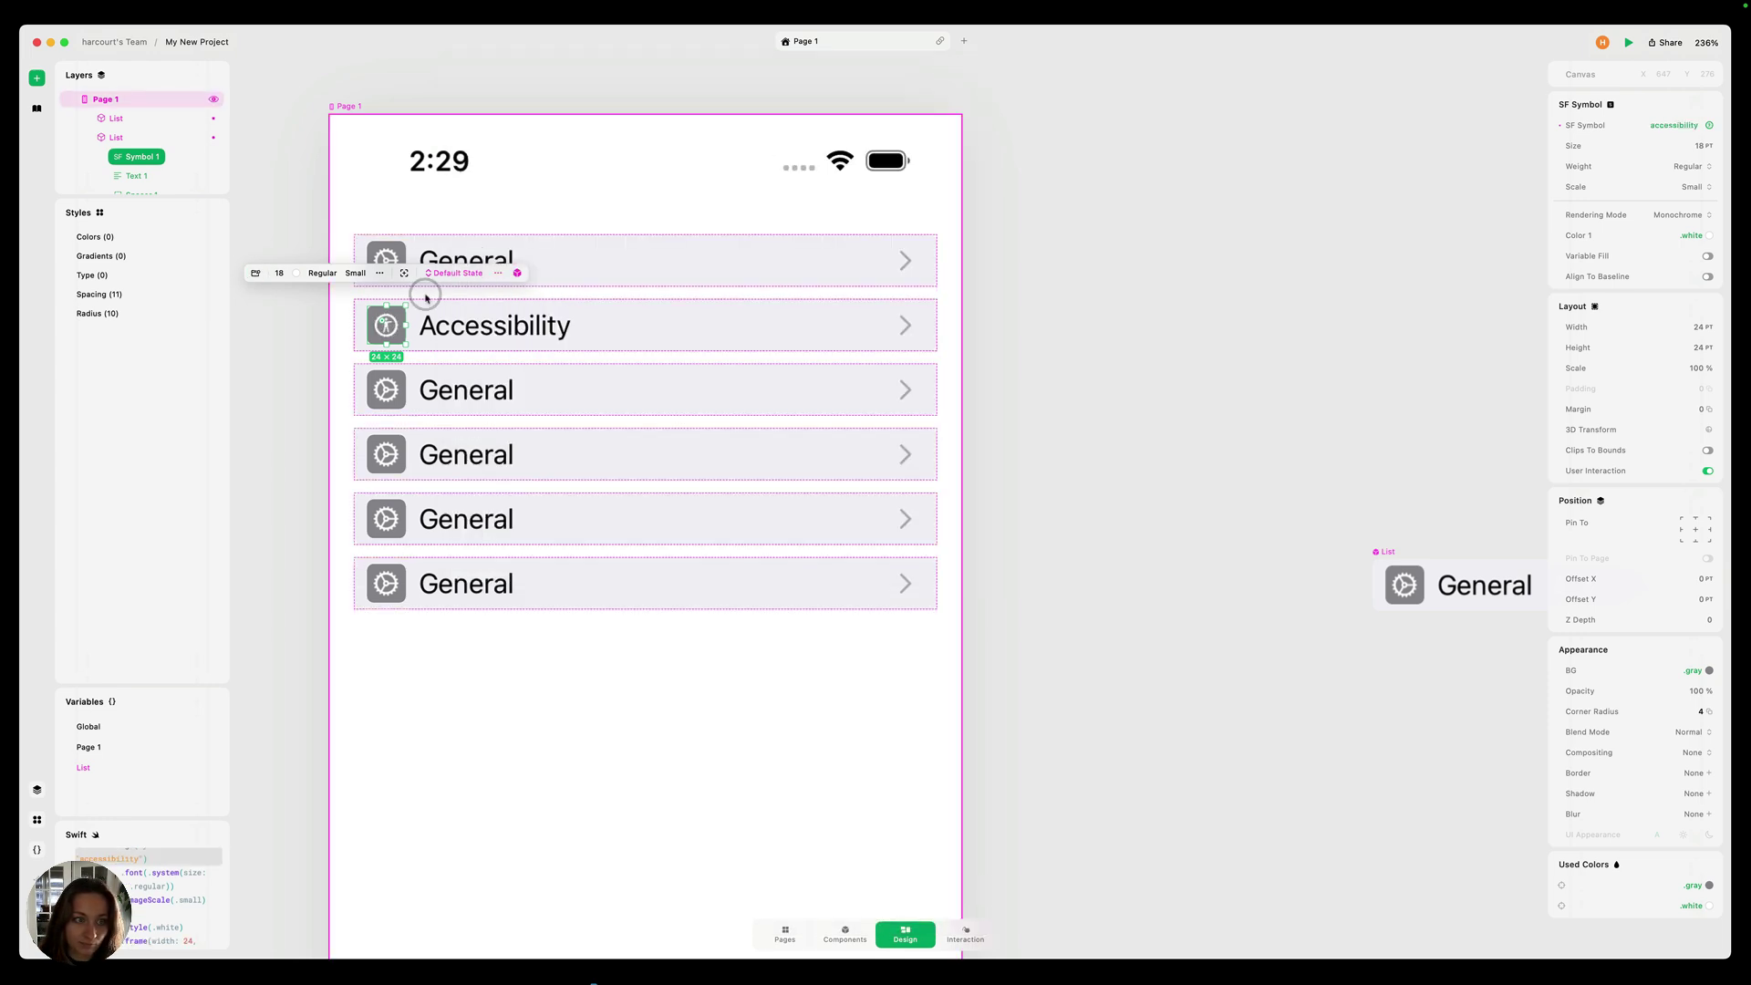
# Set the accessibility symbol's background color to the system blue style.
pyautogui.click(1693, 670)
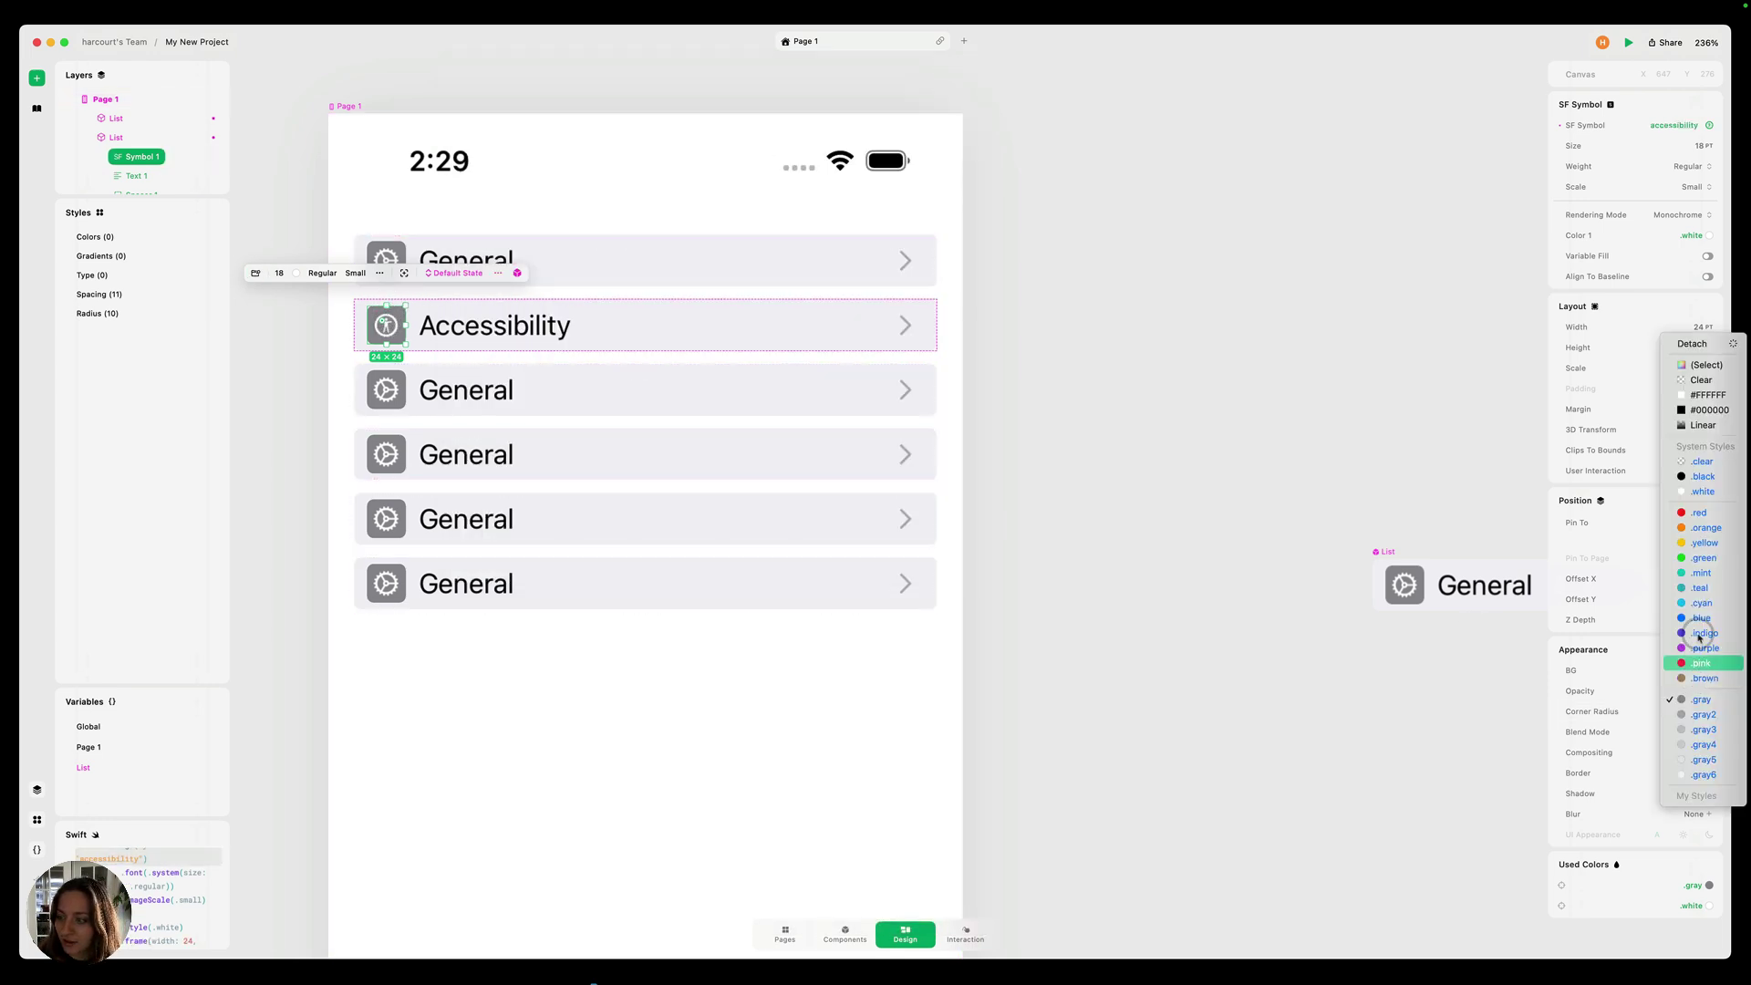
pyautogui.click(1697, 614)
pyautogui.click(1105, 656)
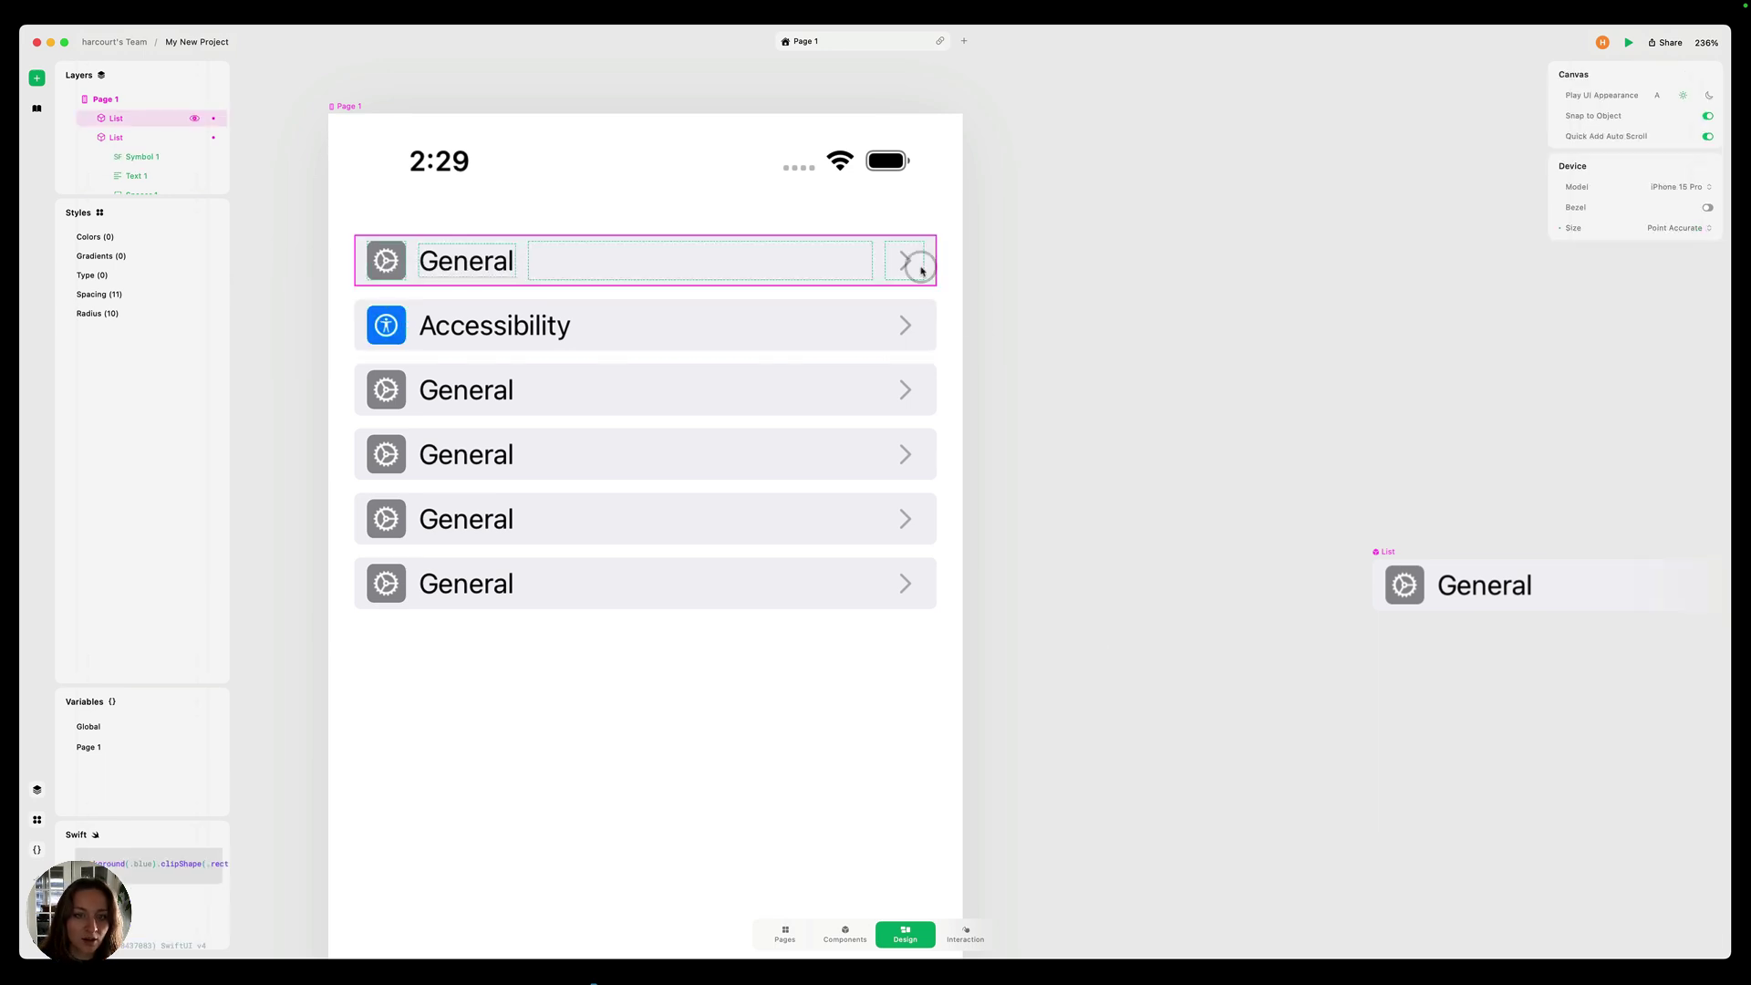